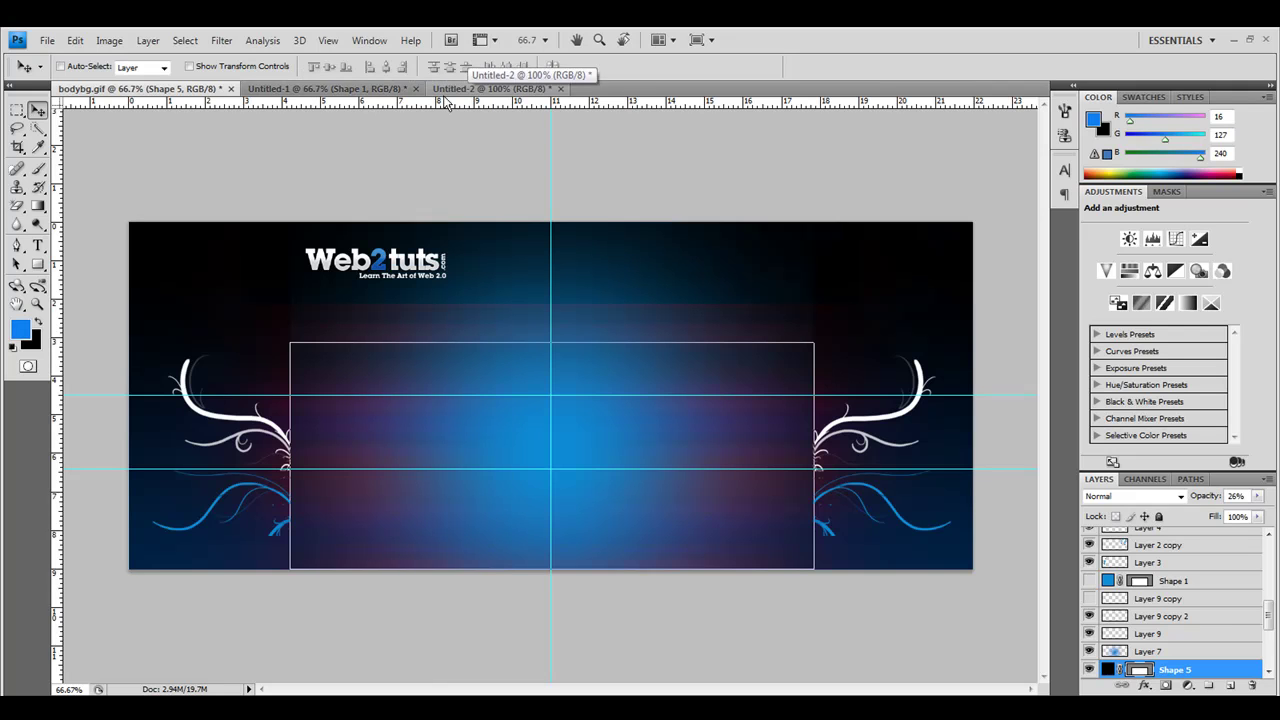
# - Inspect the pixel dimensions and resolution of the Untitled-1 document in Image Size without changing them
pyautogui.click(356, 89)
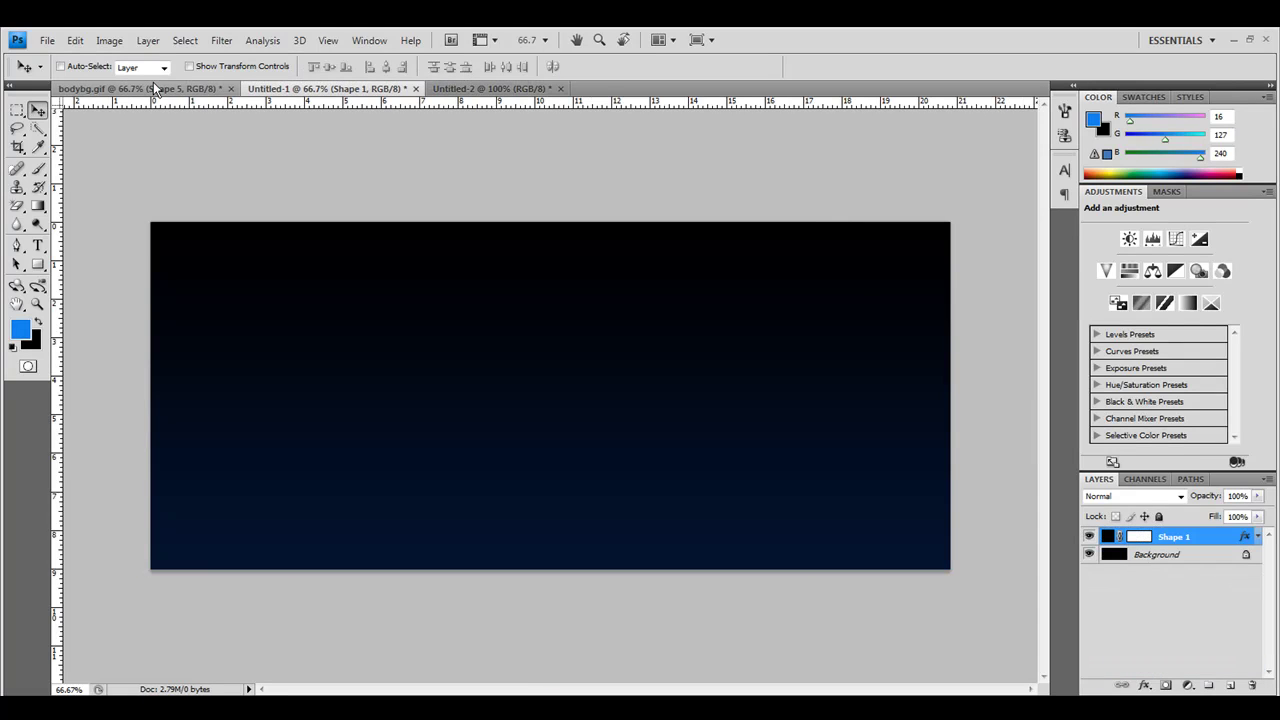
pyautogui.click(109, 40)
pyautogui.click(124, 160)
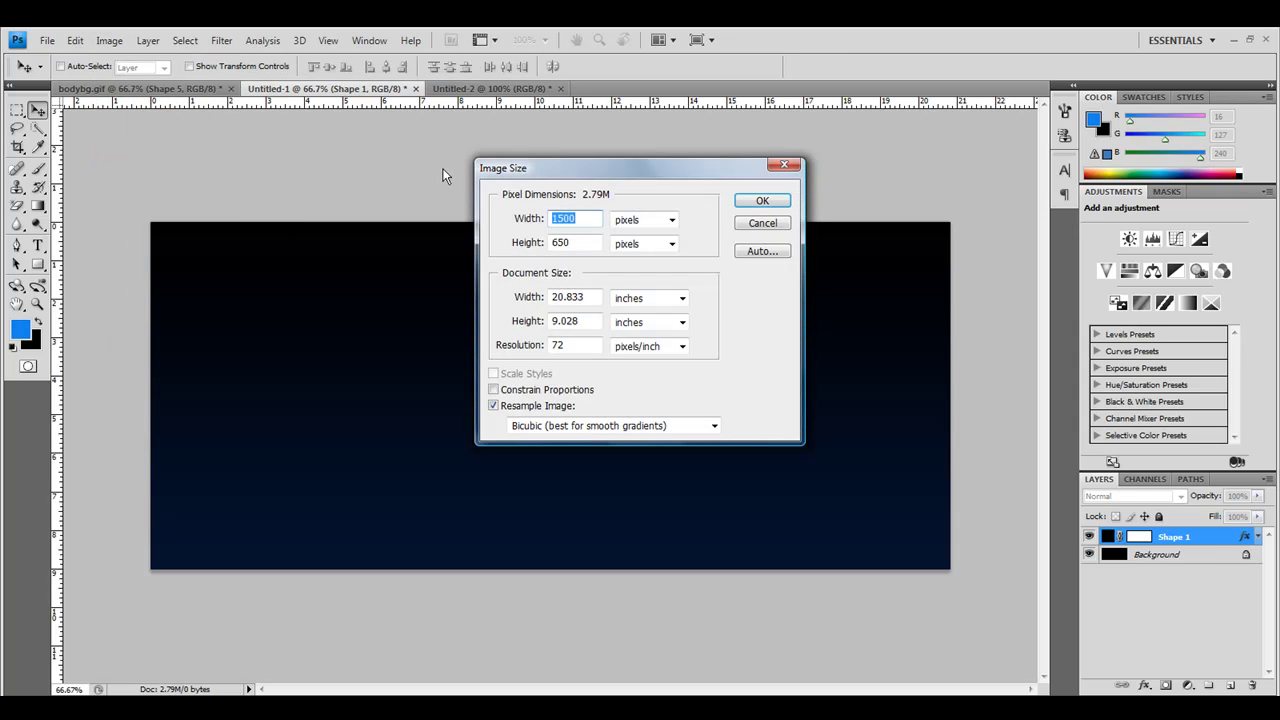
pyautogui.click(565, 218)
pyautogui.doubleClick(555, 243)
pyautogui.click(594, 346)
pyautogui.click(763, 224)
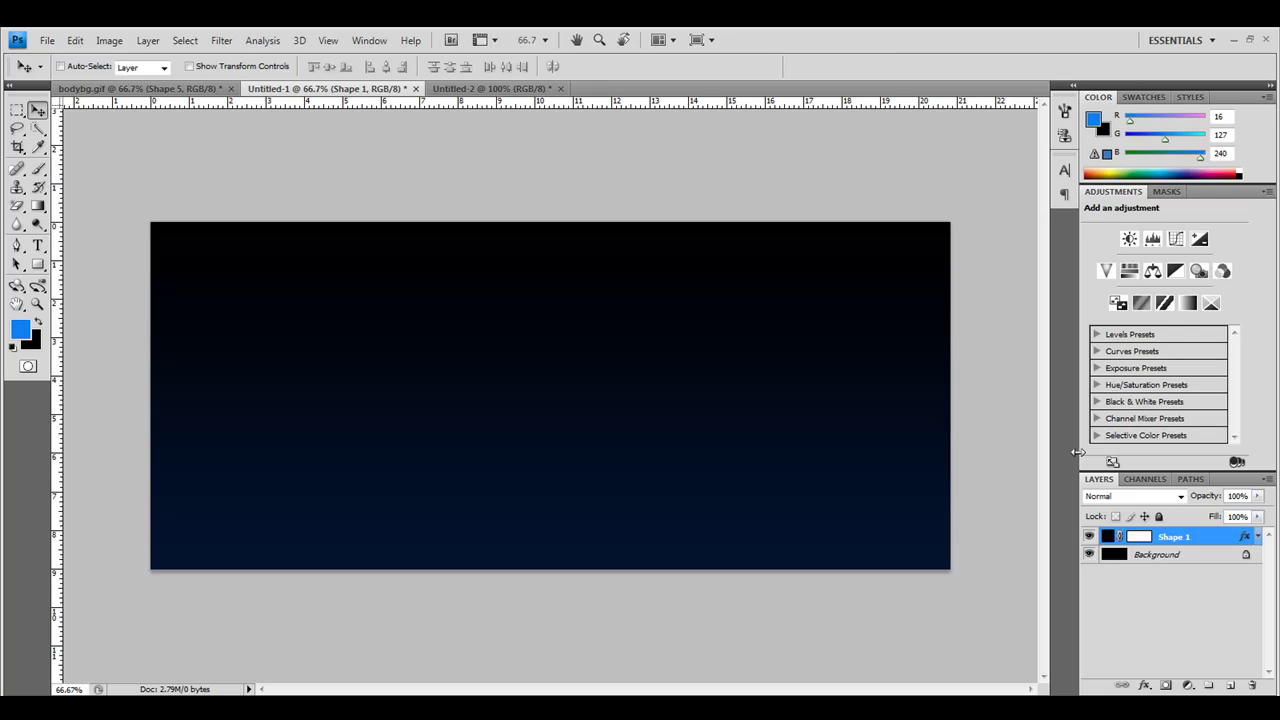
# - Inspect the first color stop of the Shape 1 layer's Gradient Overlay and leave the layer style unchanged
pyautogui.click(1144, 686)
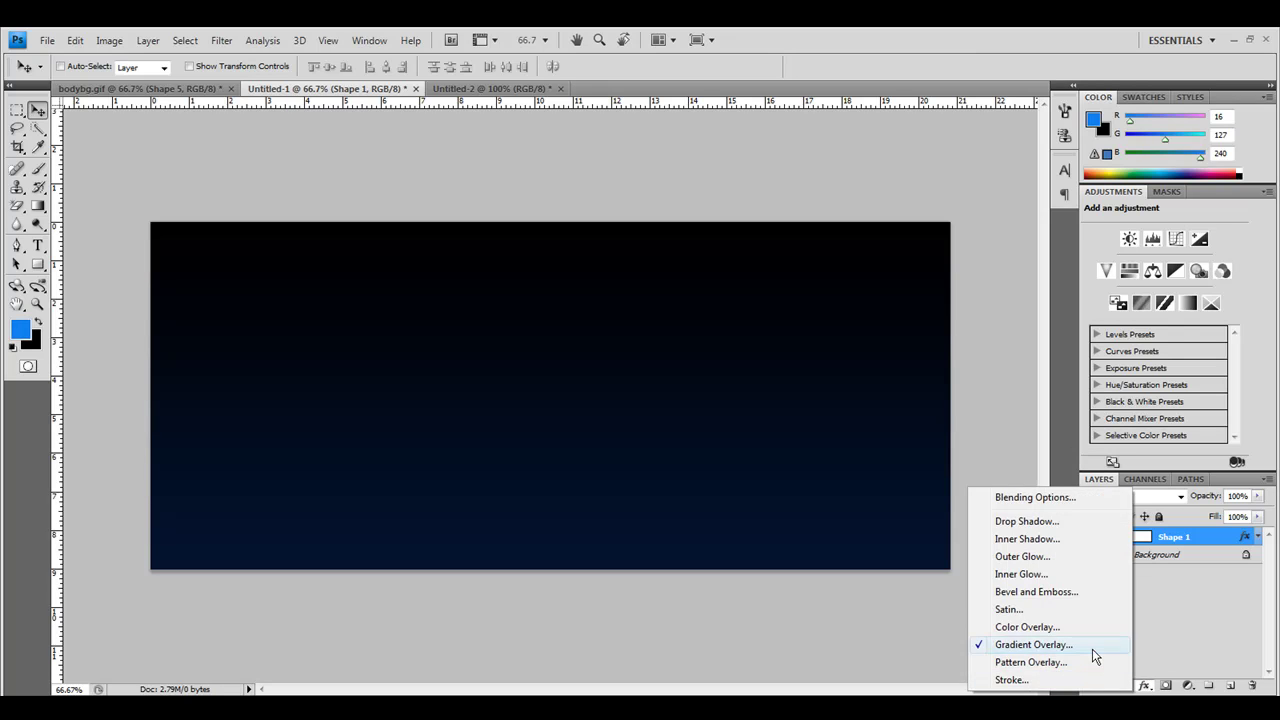
pyautogui.click(1094, 650)
pyautogui.click(1094, 245)
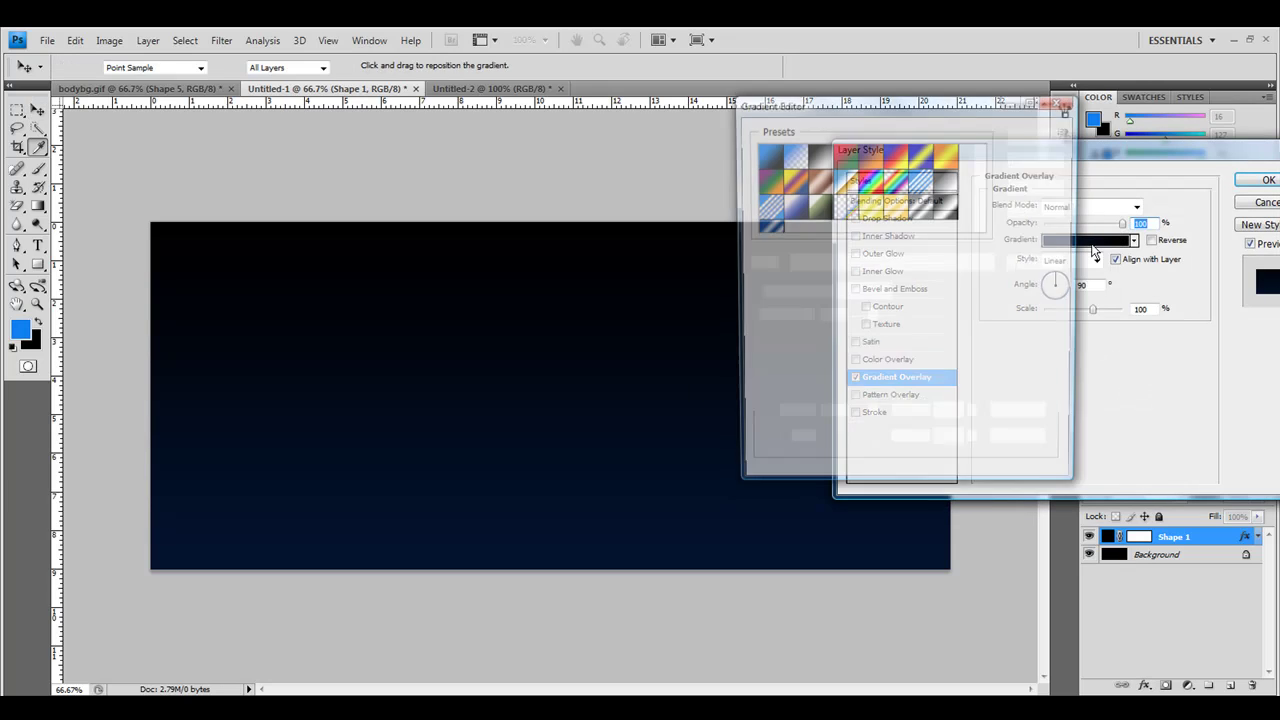
pyautogui.doubleClick(758, 377)
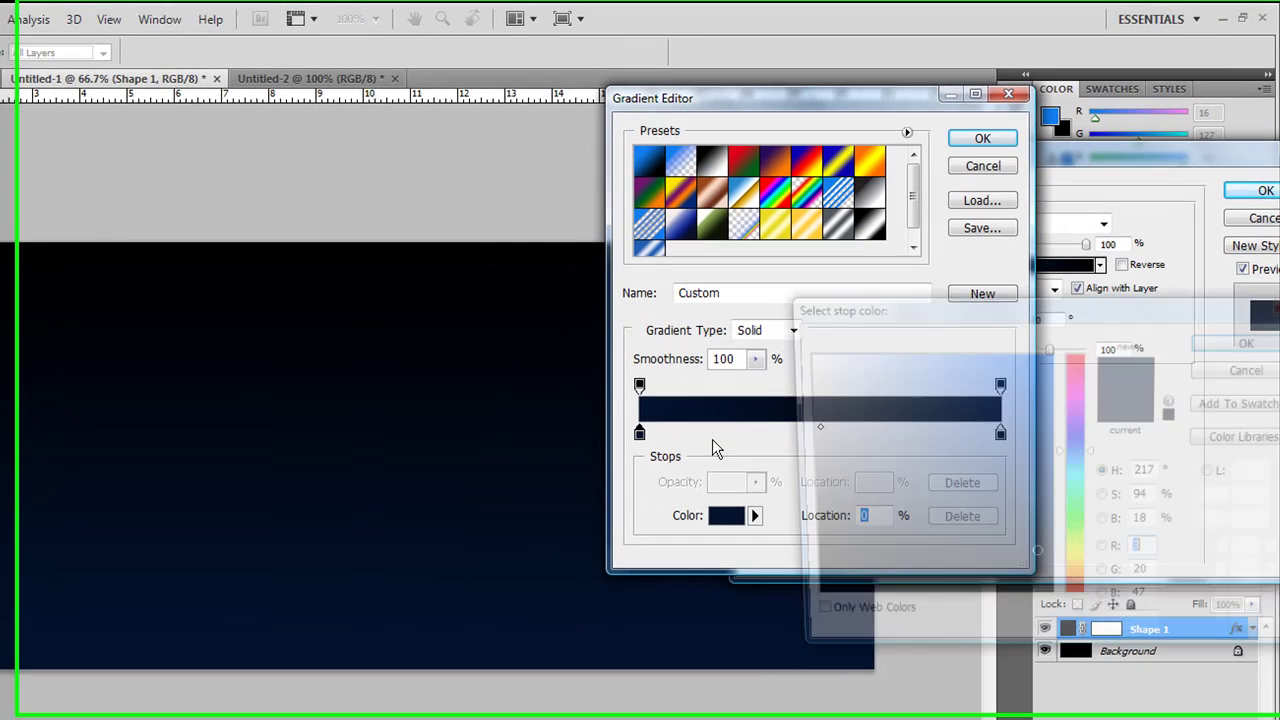
pyautogui.moveTo(1160, 644); pyautogui.dragTo(1098, 648)
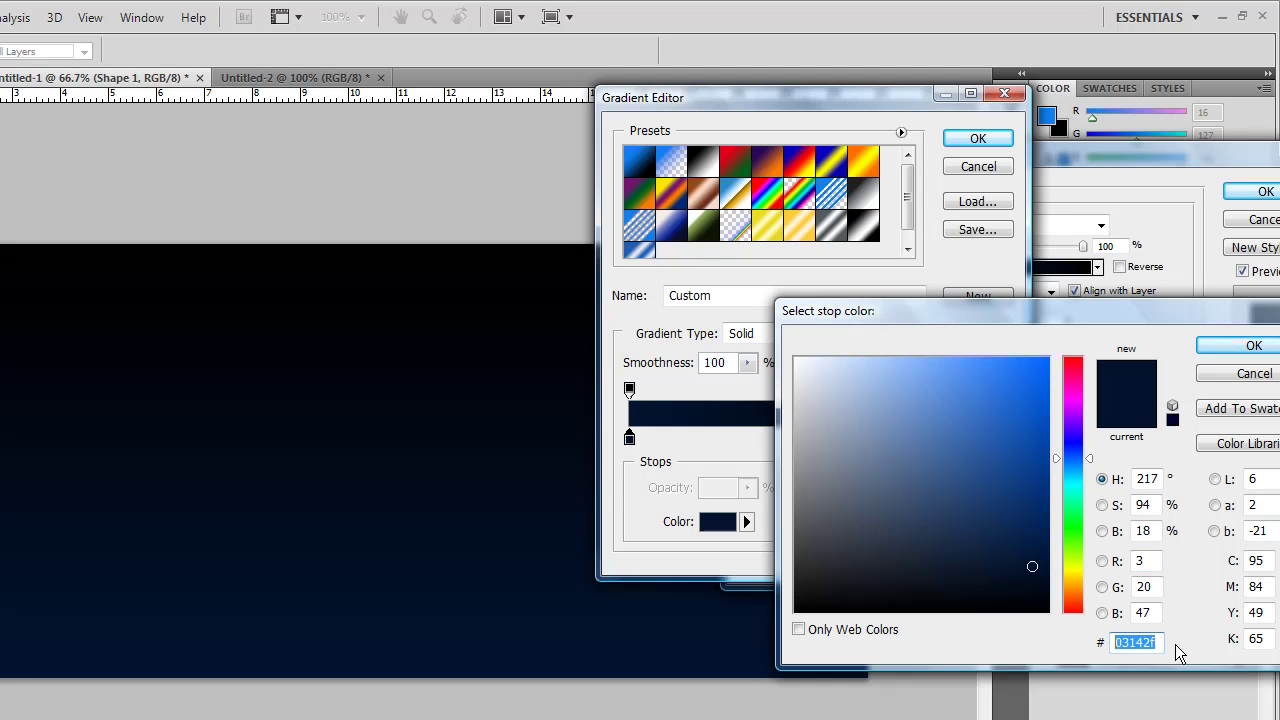
pyautogui.click(1236, 382)
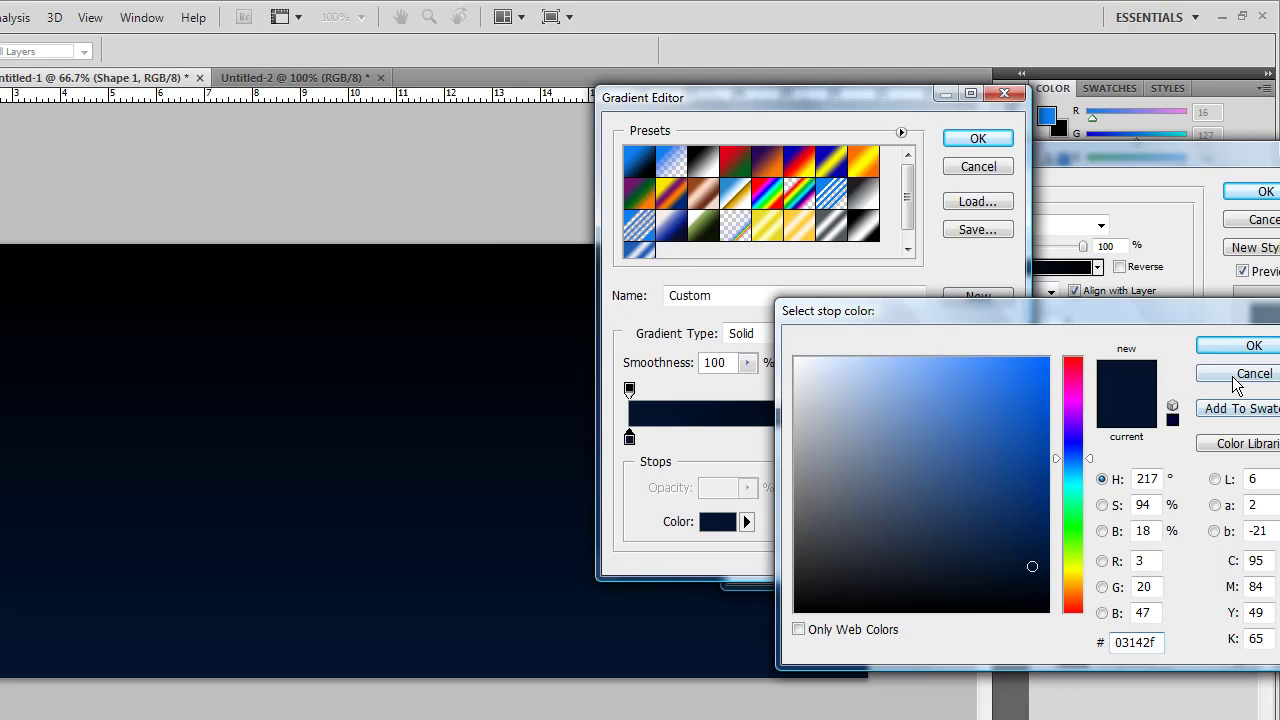
pyautogui.click(977, 138)
pyautogui.click(1258, 219)
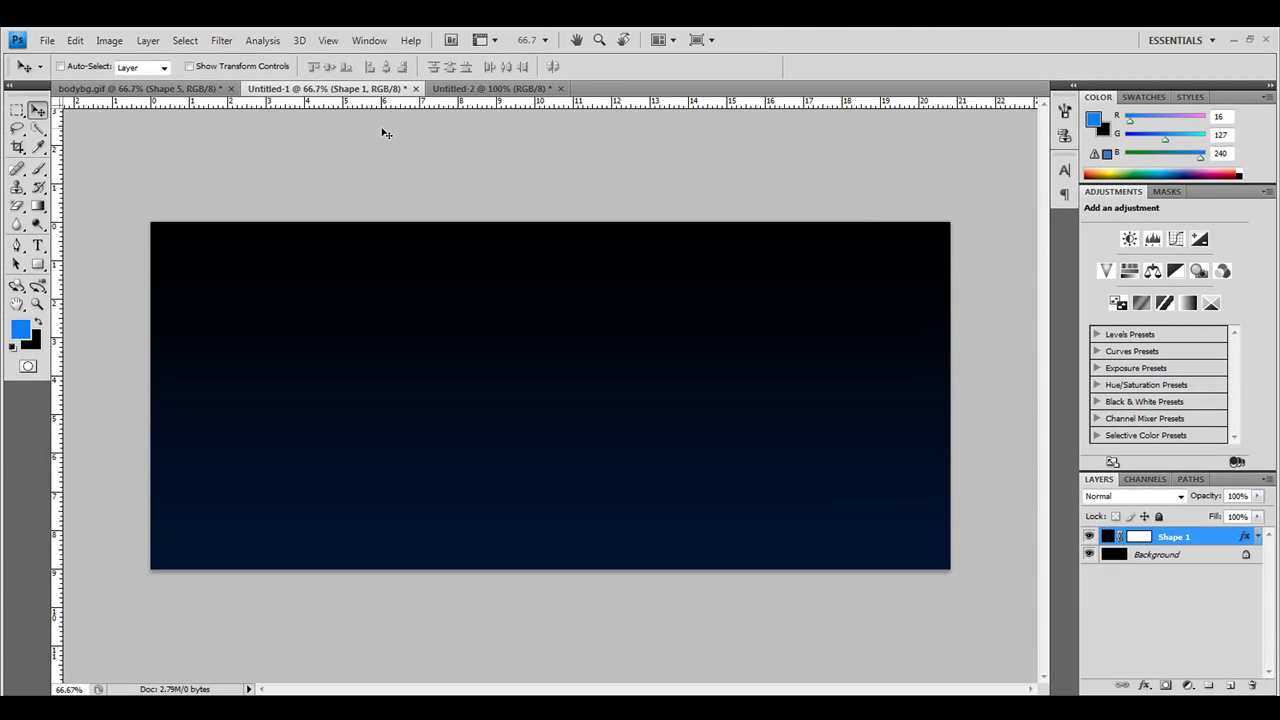
# - In bodybg.gif, marquee the central content column and the swirl area beside it, clearing each selection
pyautogui.click(195, 86)
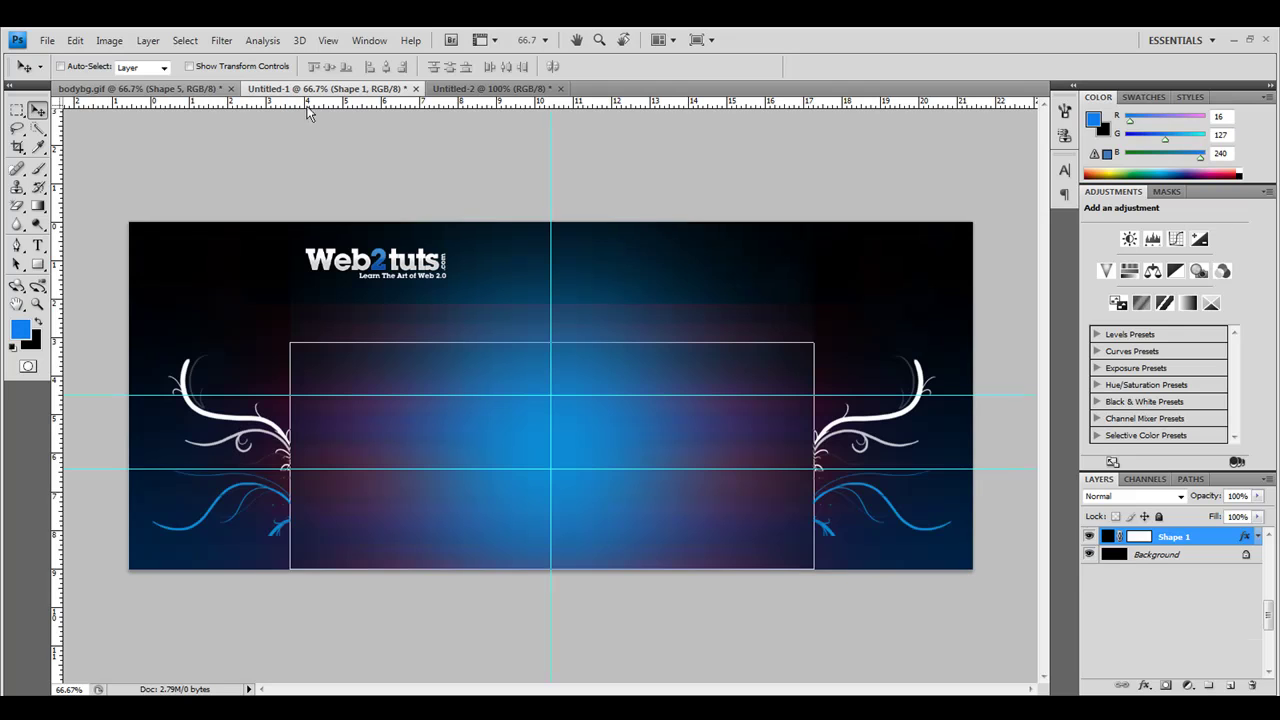
pyautogui.click(17, 110)
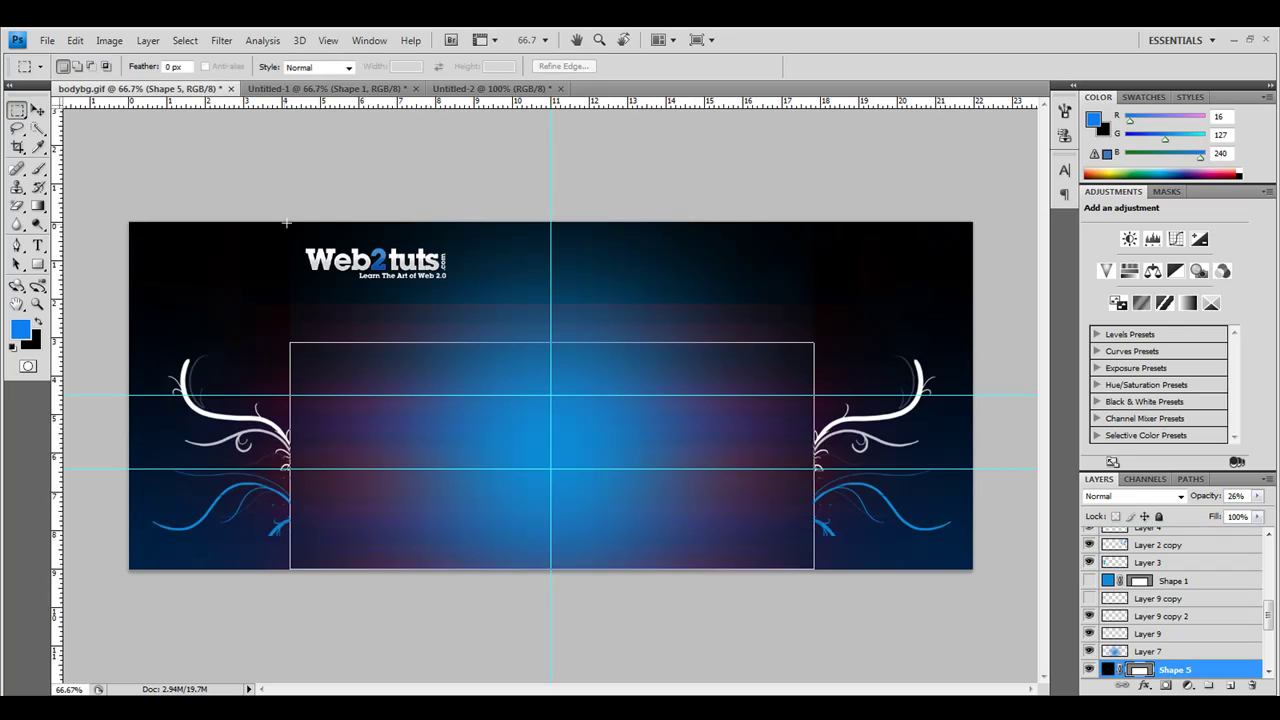
pyautogui.moveTo(431, 403); pyautogui.dragTo(815, 600)
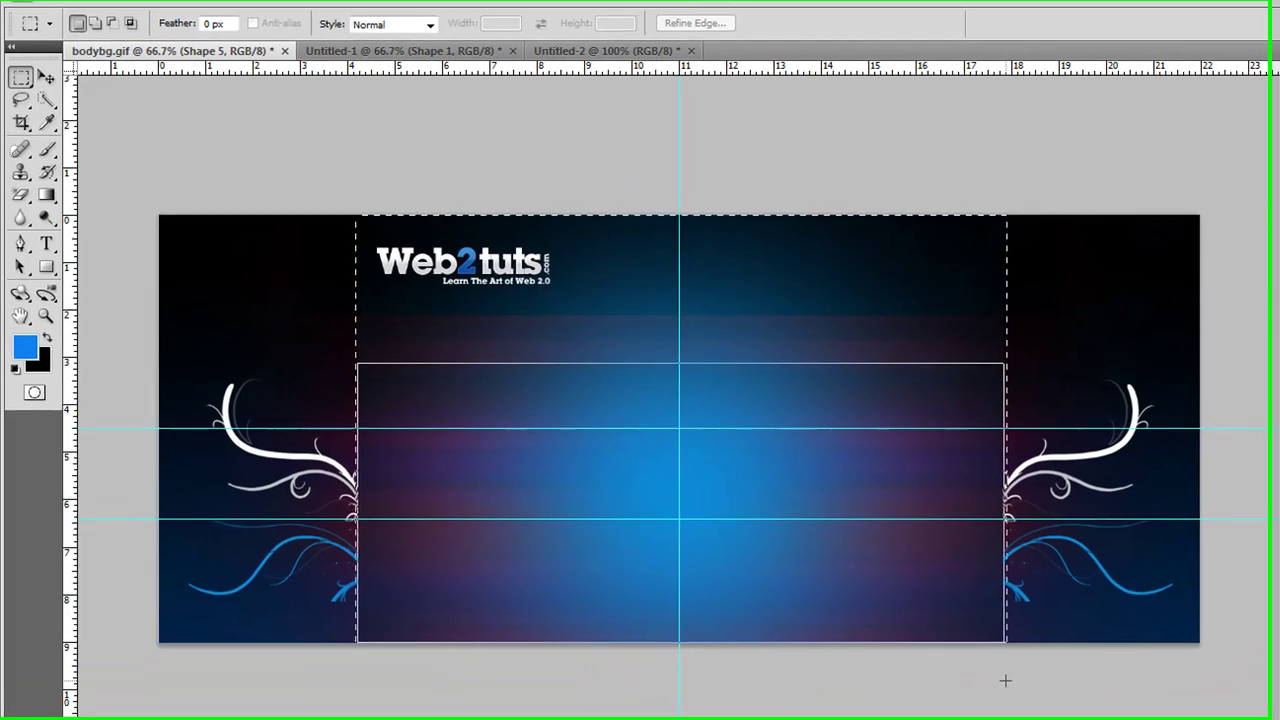
pyautogui.moveTo(1005, 680); pyautogui.dragTo(1007, 634)
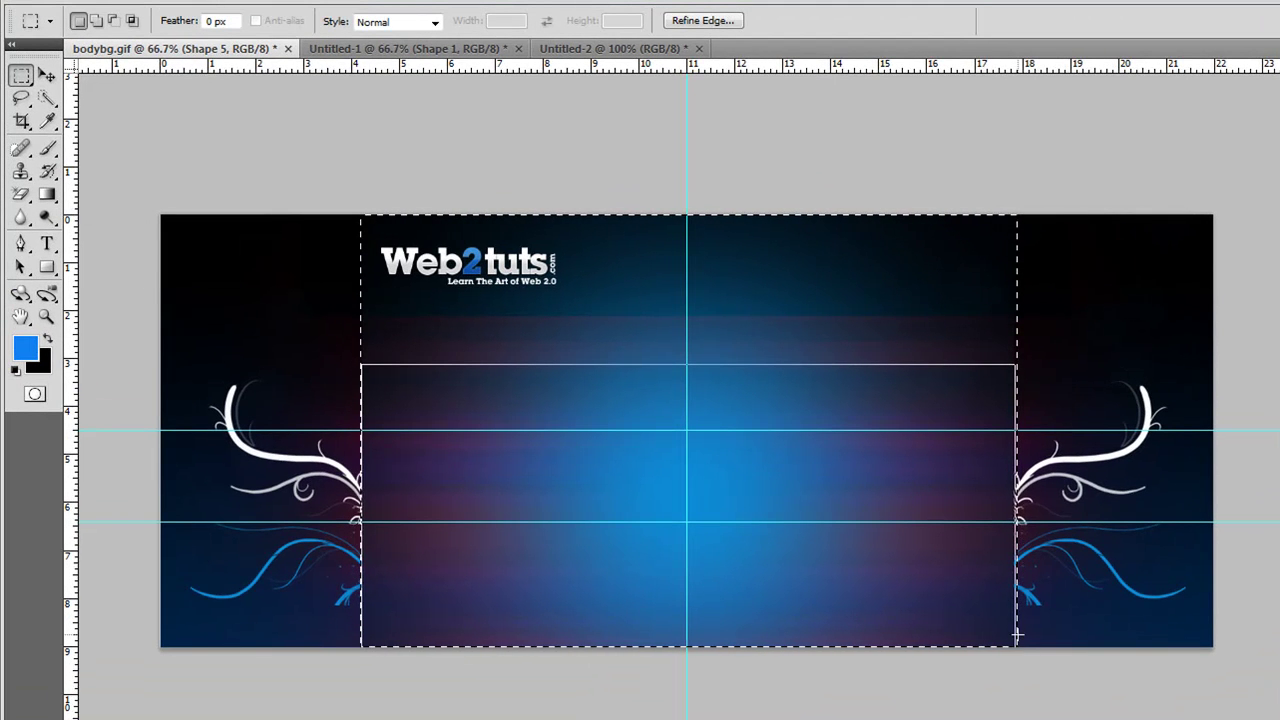
pyautogui.hotkey('ctrl', 'd')
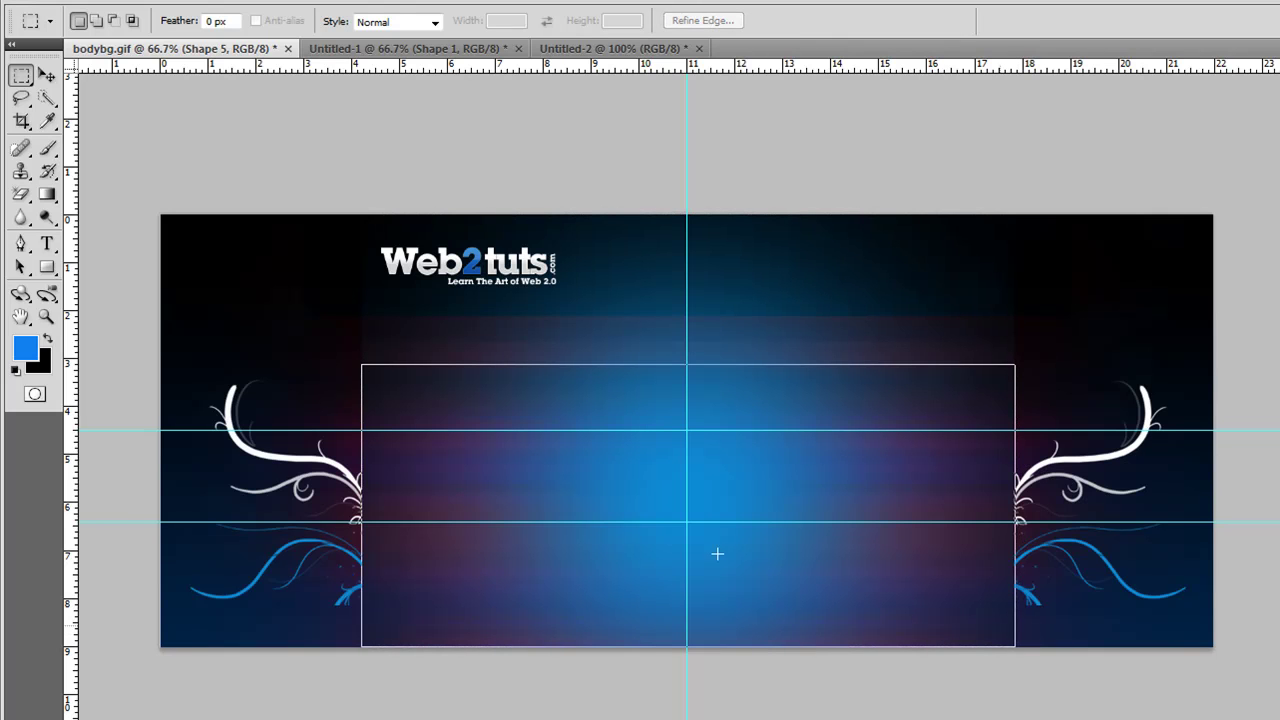
pyautogui.moveTo(160, 371); pyautogui.dragTo(367, 640)
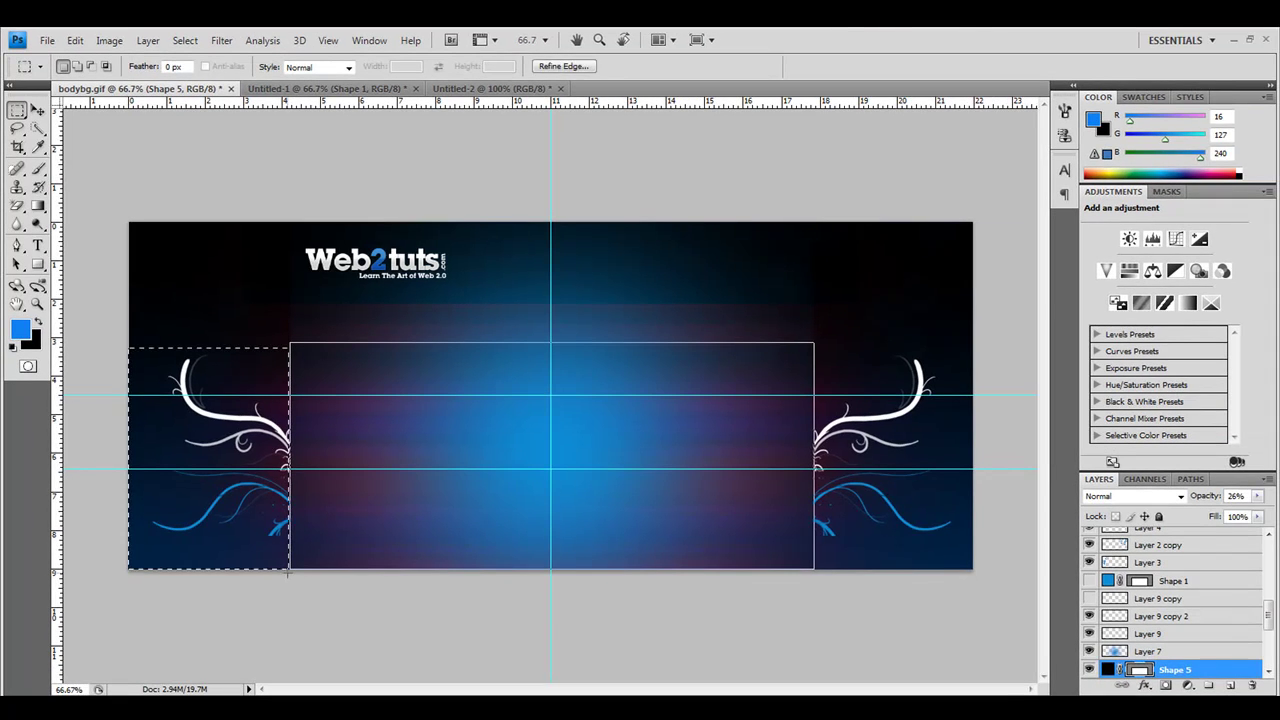
pyautogui.click(348, 630)
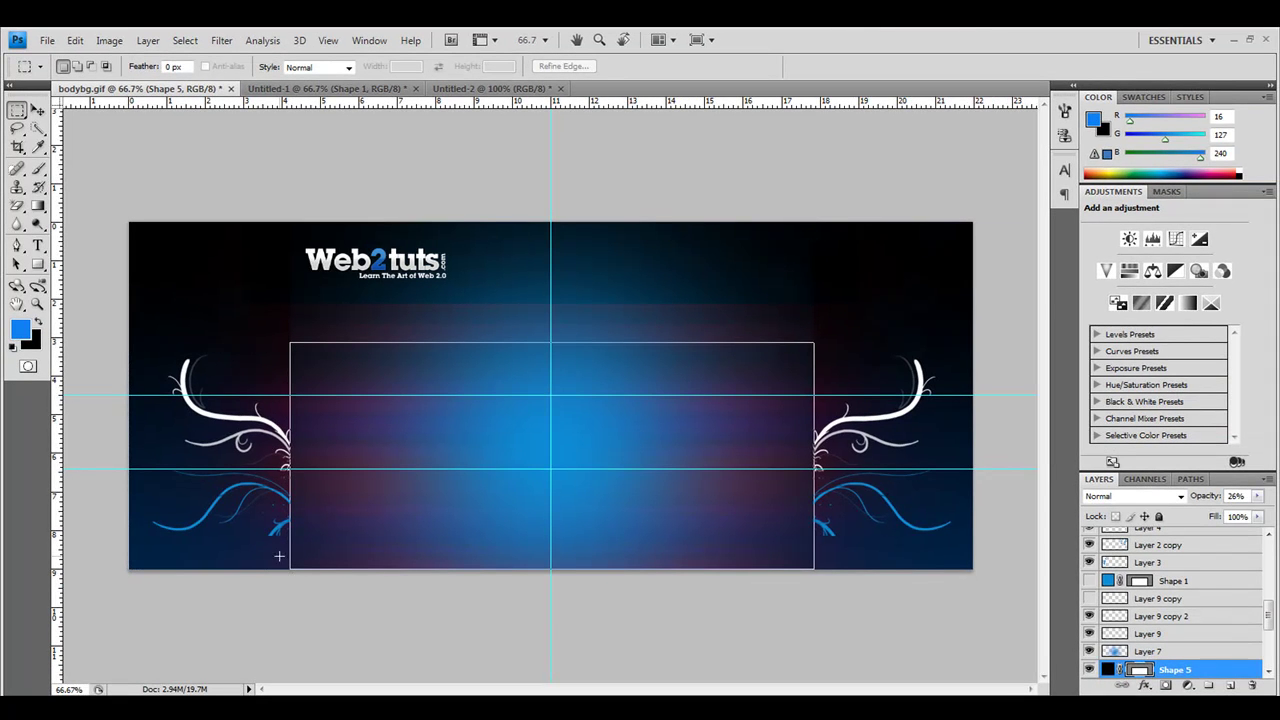
# - Switch to Firefox to view the background design on the Web2Tuts home page, and return to Photoshop
pyautogui.moveTo(184, 705)
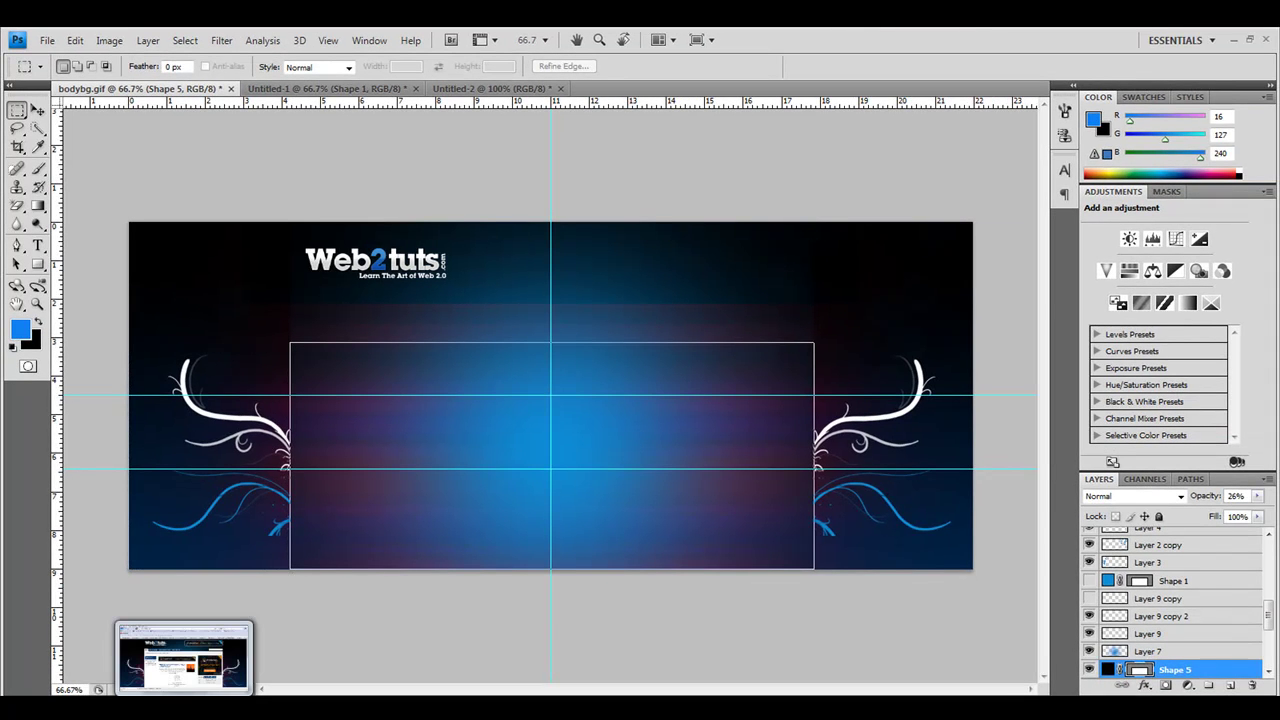
pyautogui.click(184, 658)
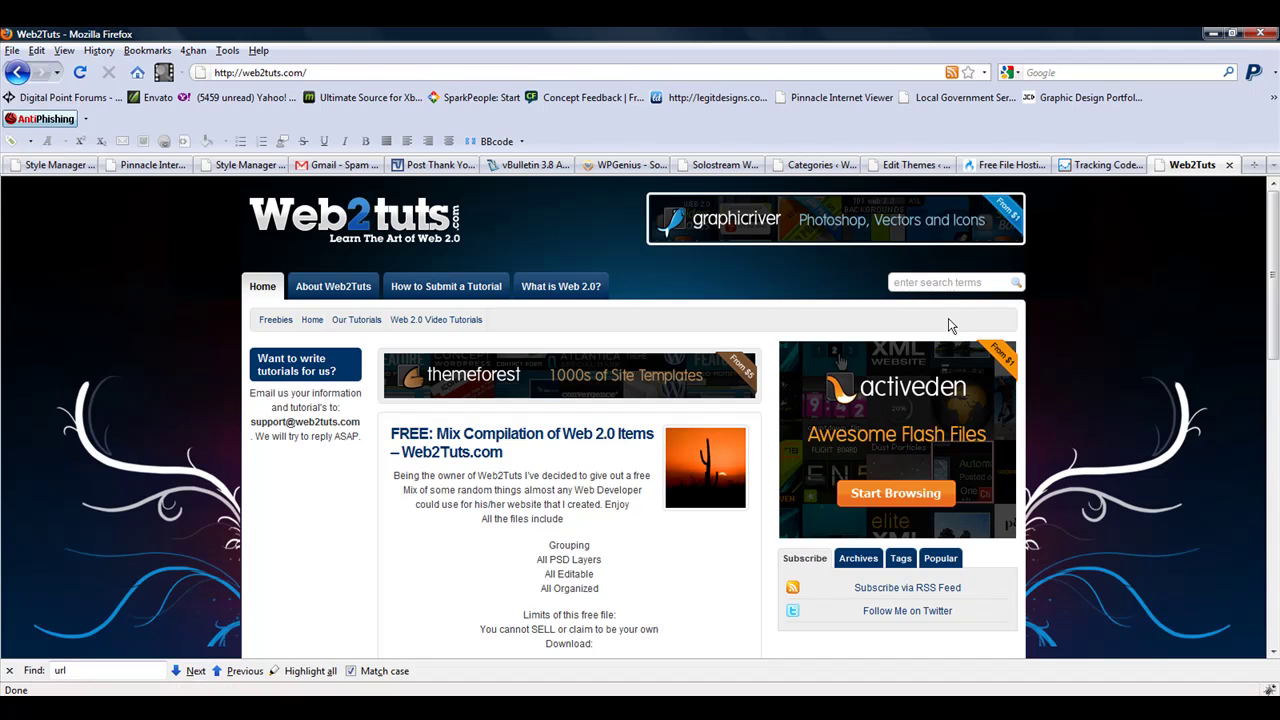
pyautogui.moveTo(1270, 270); pyautogui.dragTo(1272, 232)
pyautogui.hotkey('alt', 'Tab')
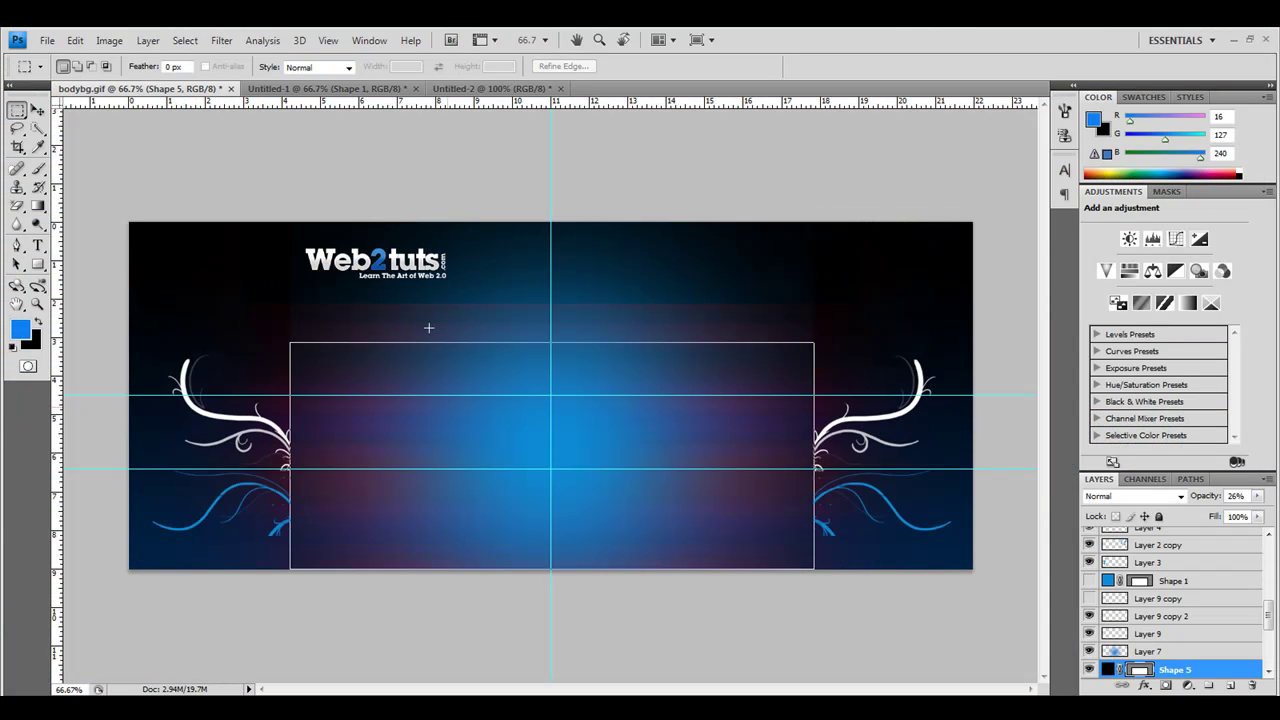
# - Create a new 960 × 650 pixel RGB document at 72 pixels/inch with a white background
pyautogui.click(288, 87)
pyautogui.click(47, 40)
pyautogui.click(60, 54)
pyautogui.click(588, 271)
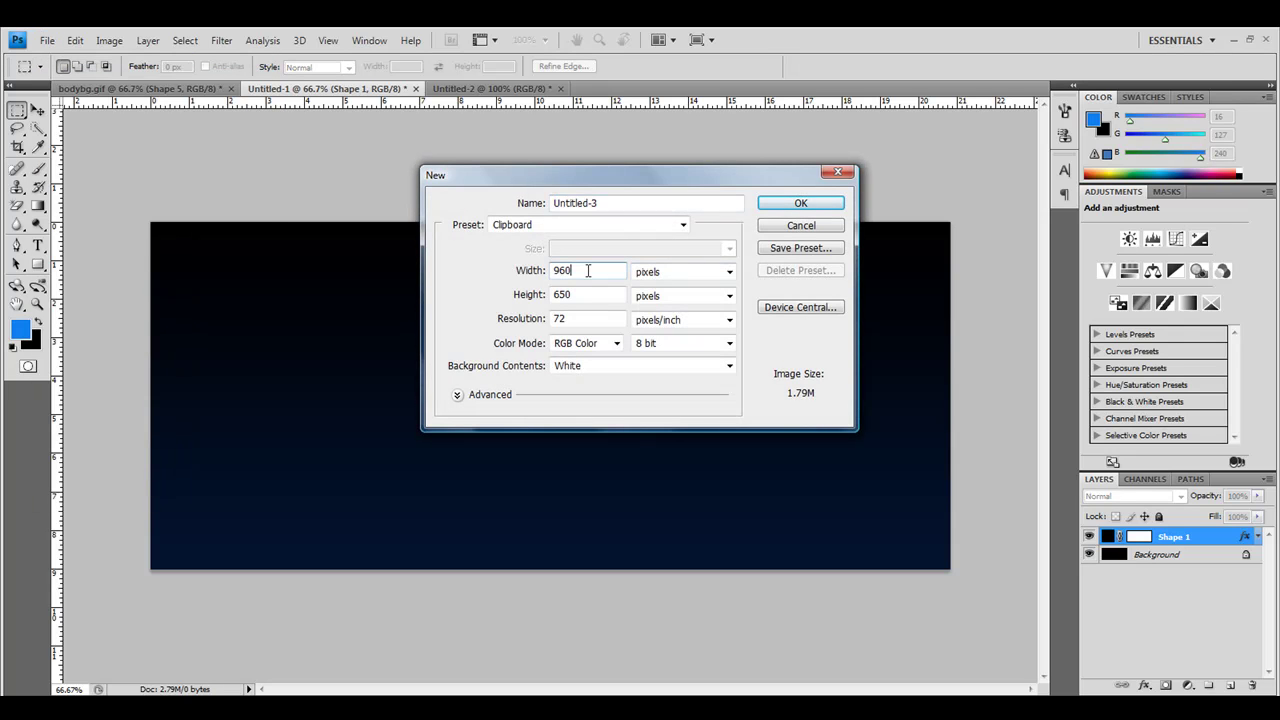
pyautogui.press('Return')
# - Copy the entire white canvas of the new document and paste it into Untitled-1 as a centered layer
pyautogui.hotkey('ctrl', 'a')
pyautogui.hotkey('ctrl', 'd')
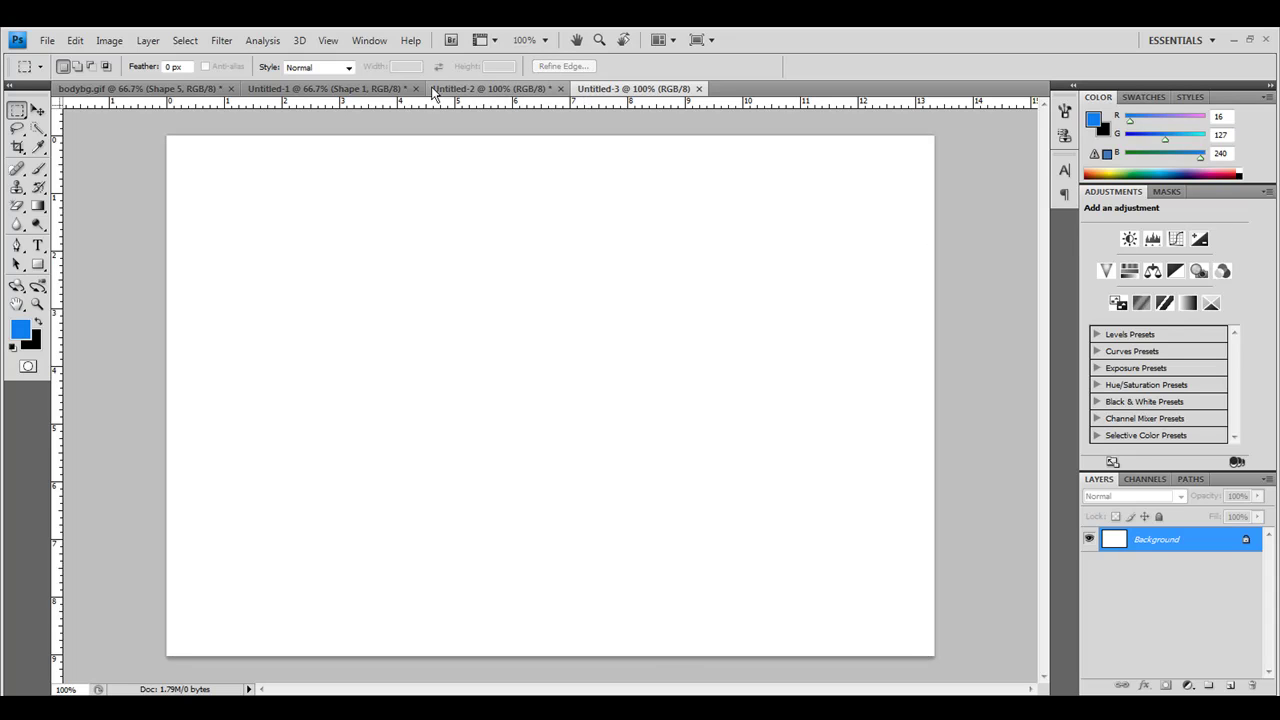
pyautogui.click(435, 89)
pyautogui.click(356, 92)
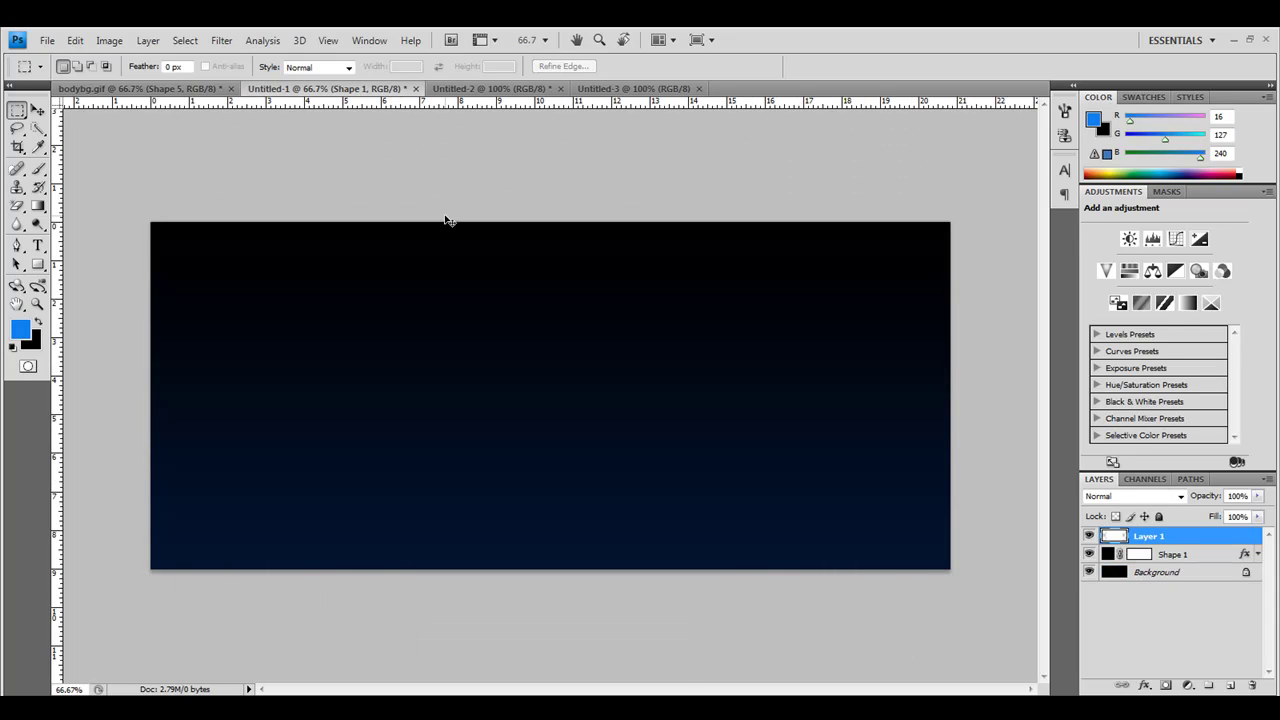
pyautogui.hotkey('ctrl', 'v')
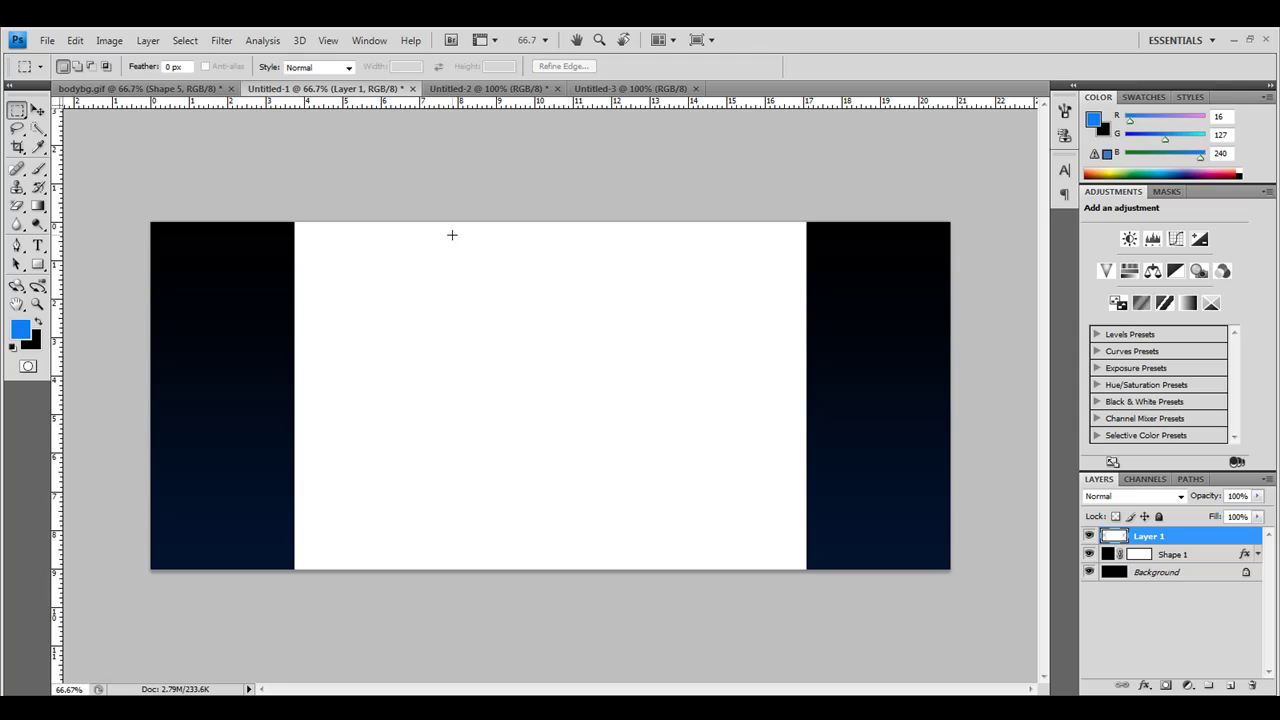
# - Lower the pasted white layer's opacity to 6%
pyautogui.click(1256, 497)
pyautogui.moveTo(1216, 510); pyautogui.dragTo(1181, 512)
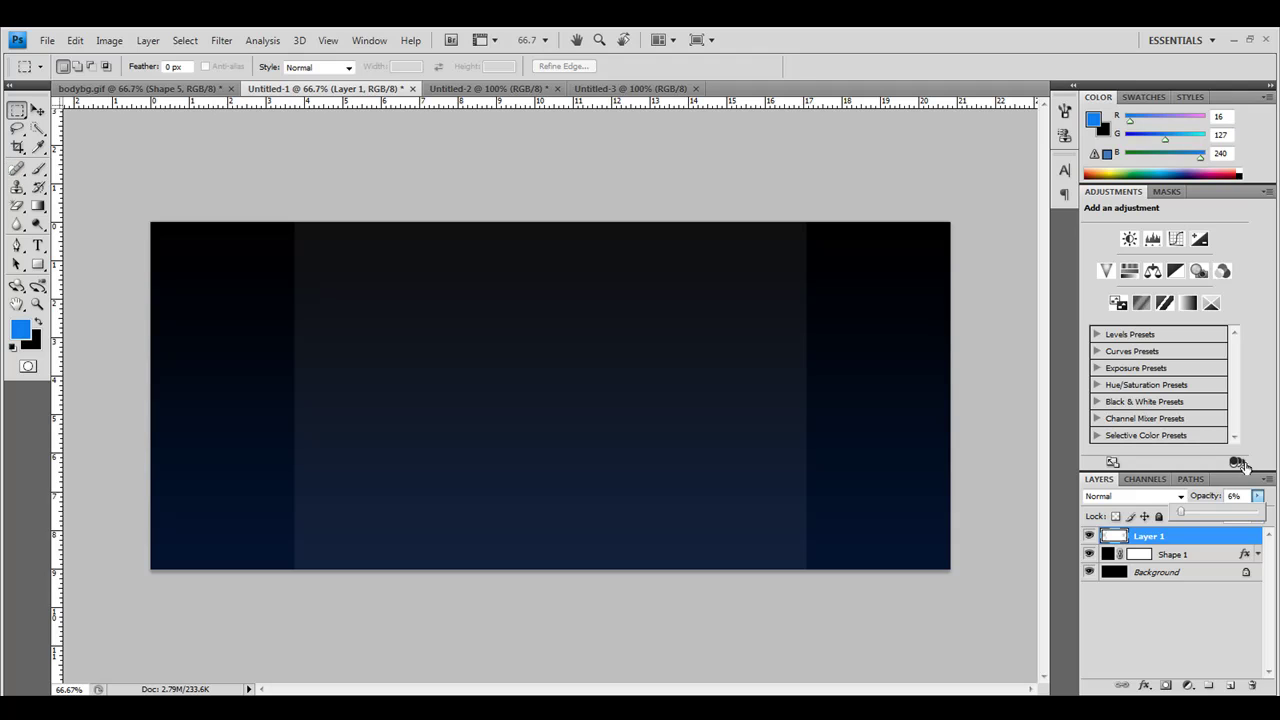
pyautogui.click(1192, 544)
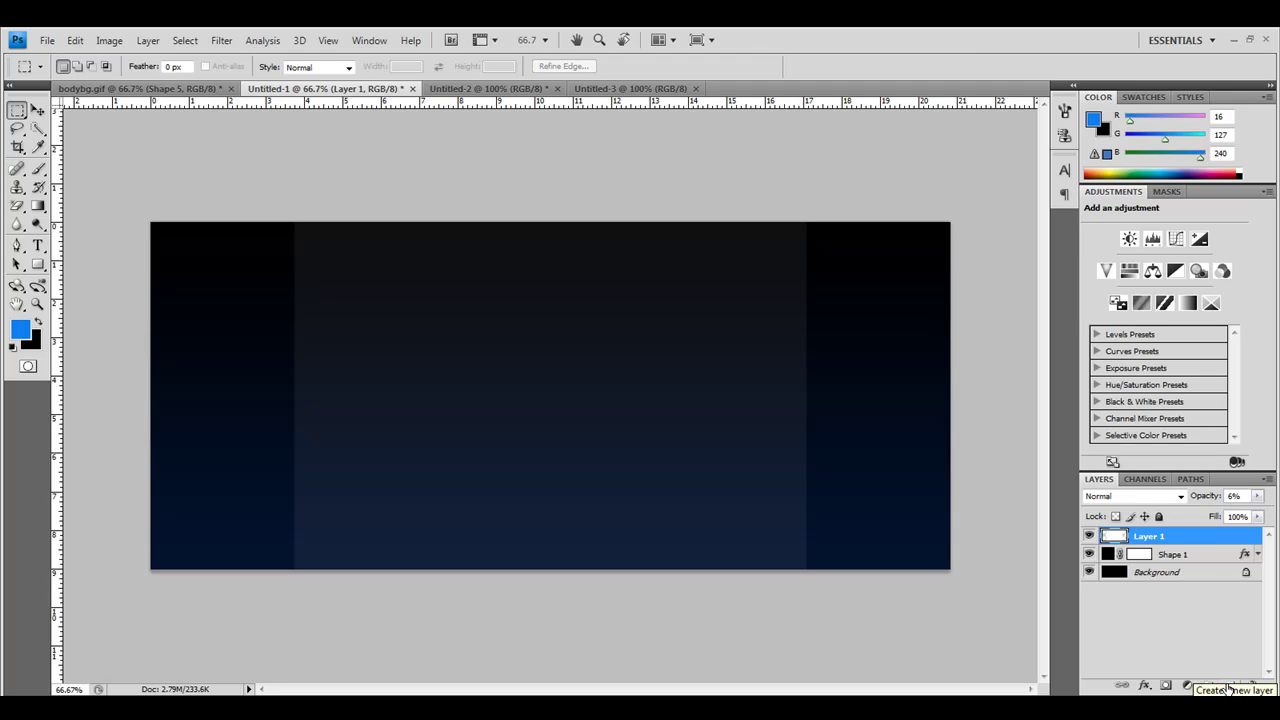
# - Add a new layer and set the Brush tool to the 2362 swirl brush with a 401 px diameter
pyautogui.click(1229, 686)
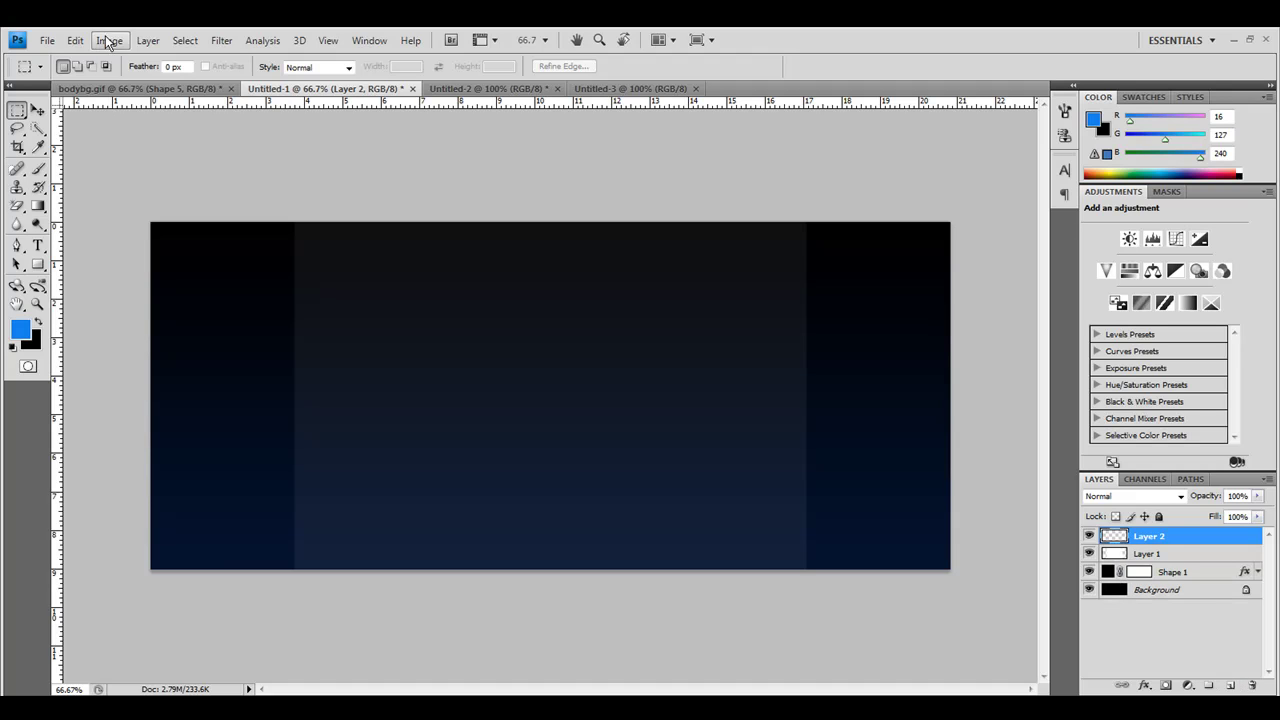
pyautogui.click(148, 40)
pyautogui.click(961, 138)
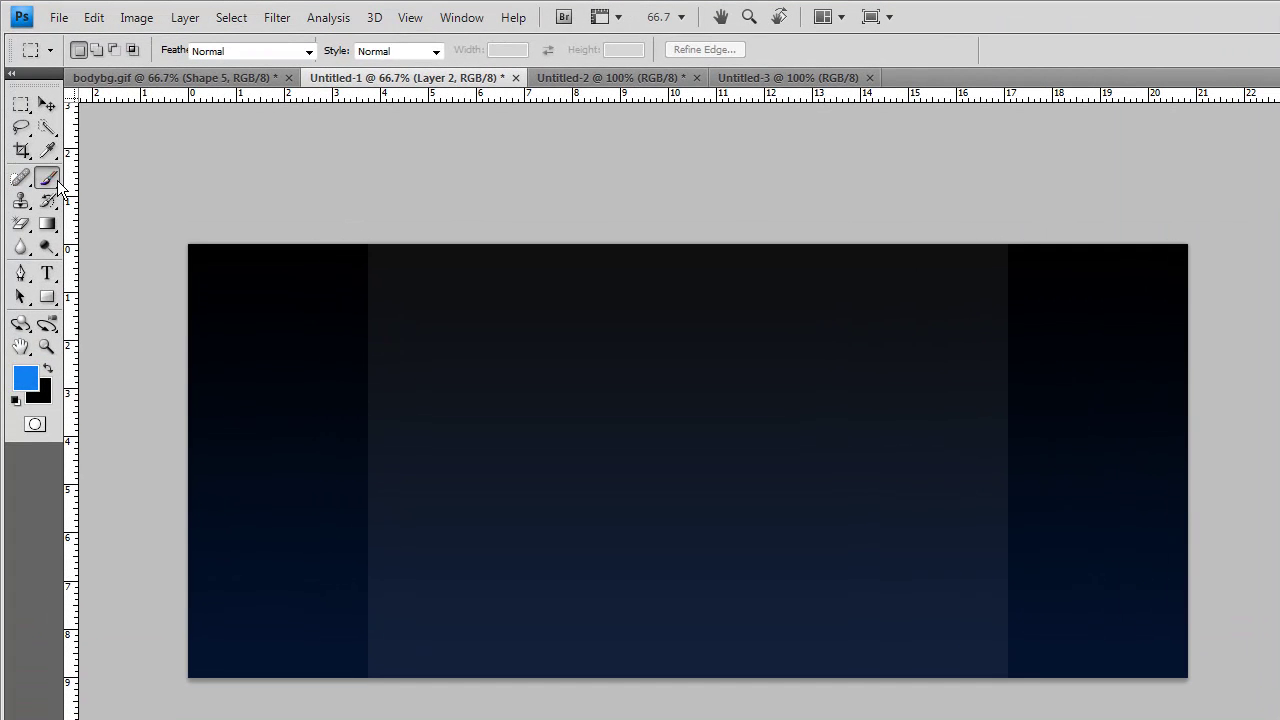
pyautogui.press('b')
pyautogui.click(123, 48)
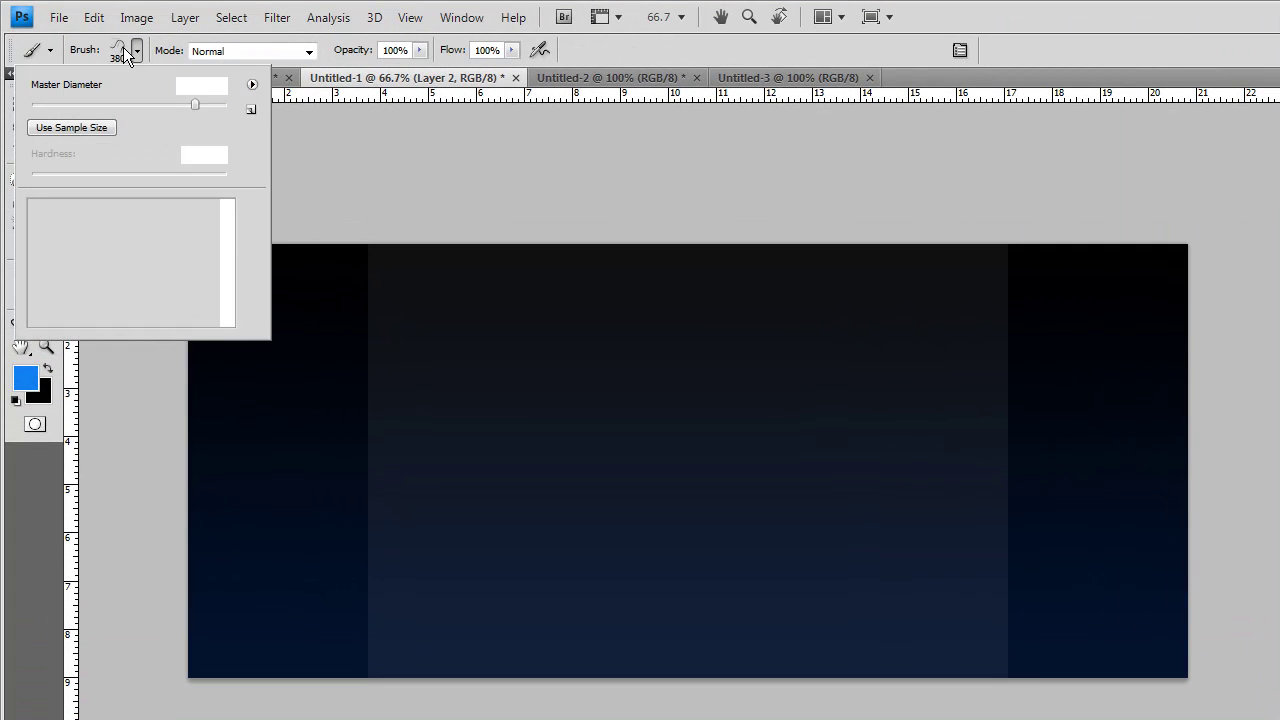
pyautogui.moveTo(231, 279); pyautogui.dragTo(231, 275)
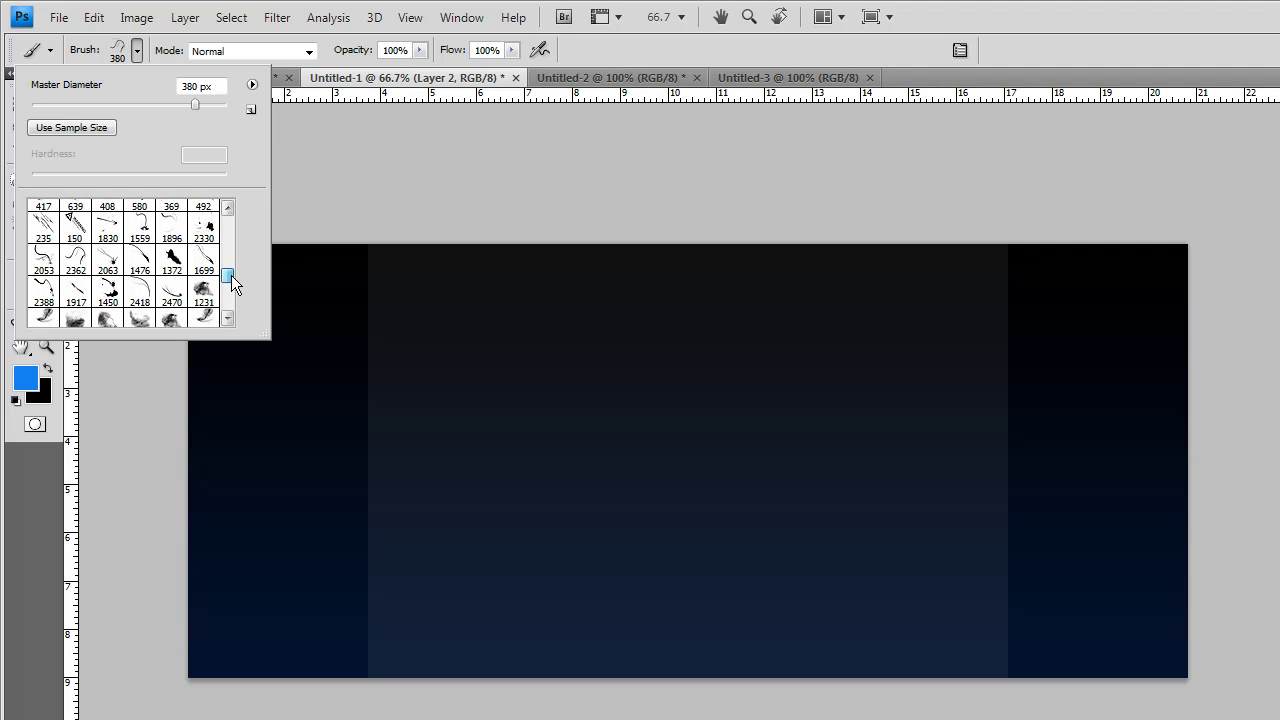
pyautogui.click(81, 264)
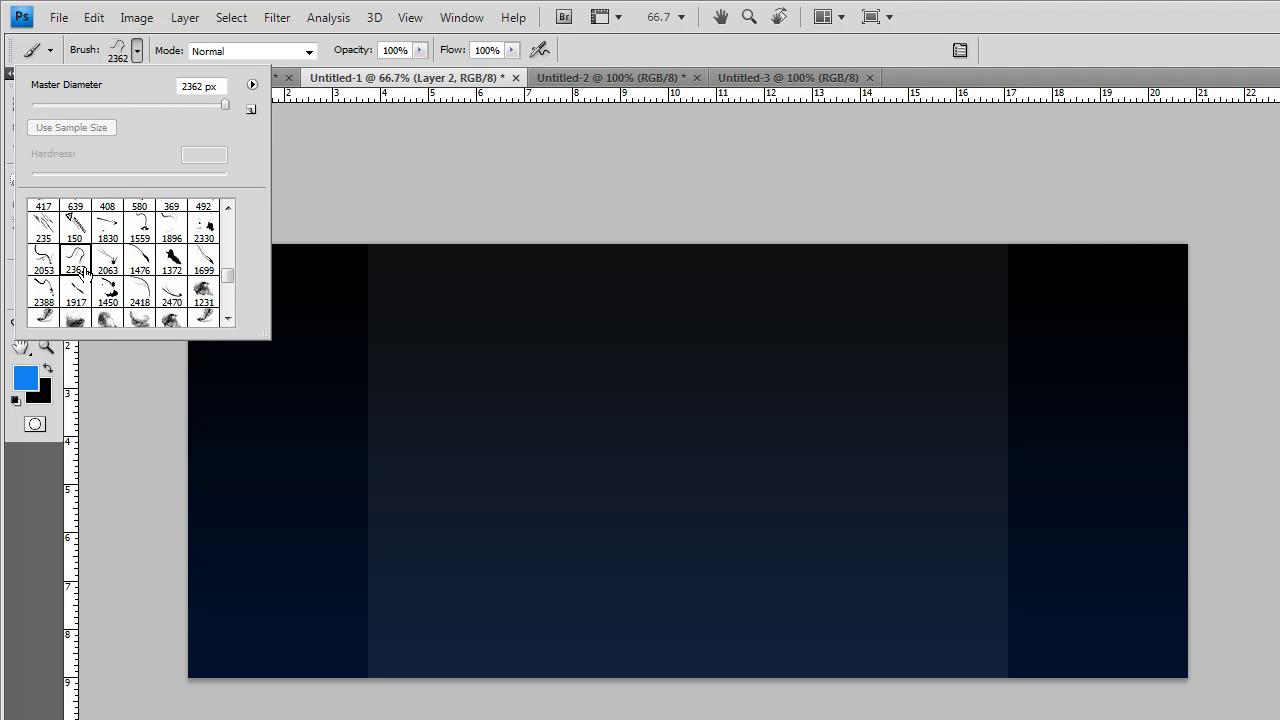
pyautogui.moveTo(224, 104); pyautogui.dragTo(194, 104)
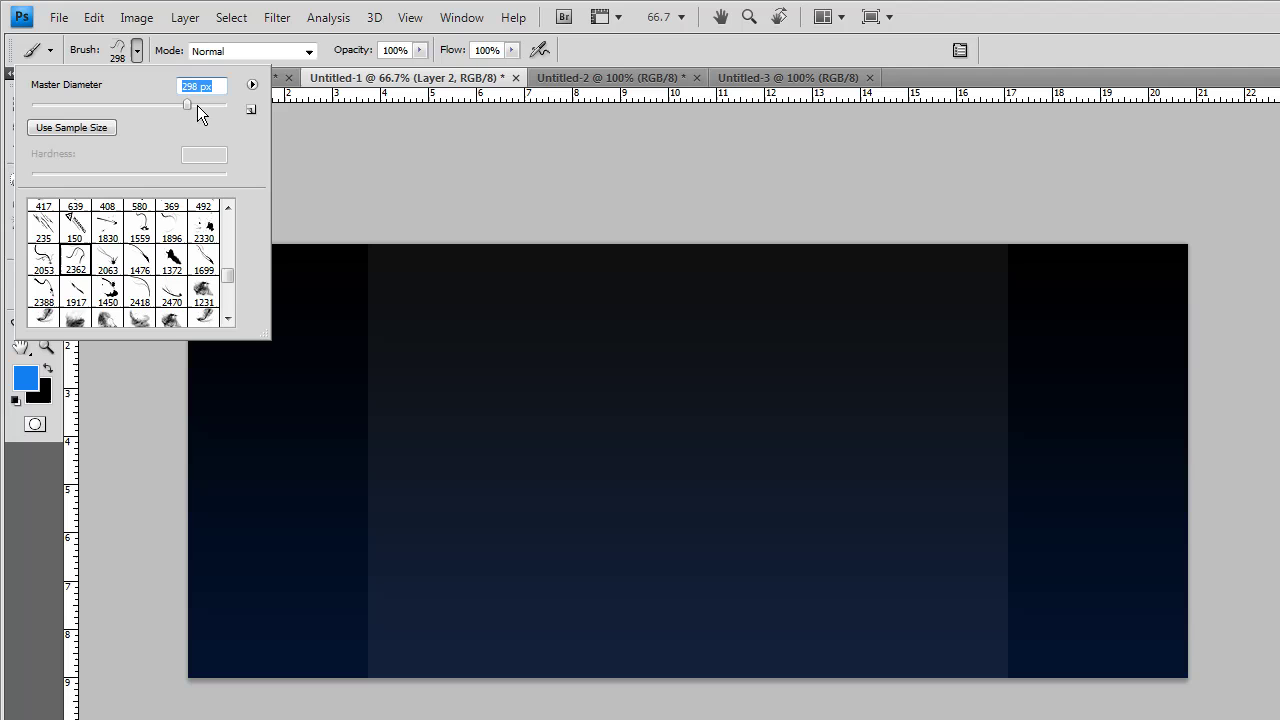
pyautogui.press('Return')
# - Stamp the swirl in white (255, 255, 255) at the canvas's lower left and add a new layer above it
pyautogui.click(332, 573)
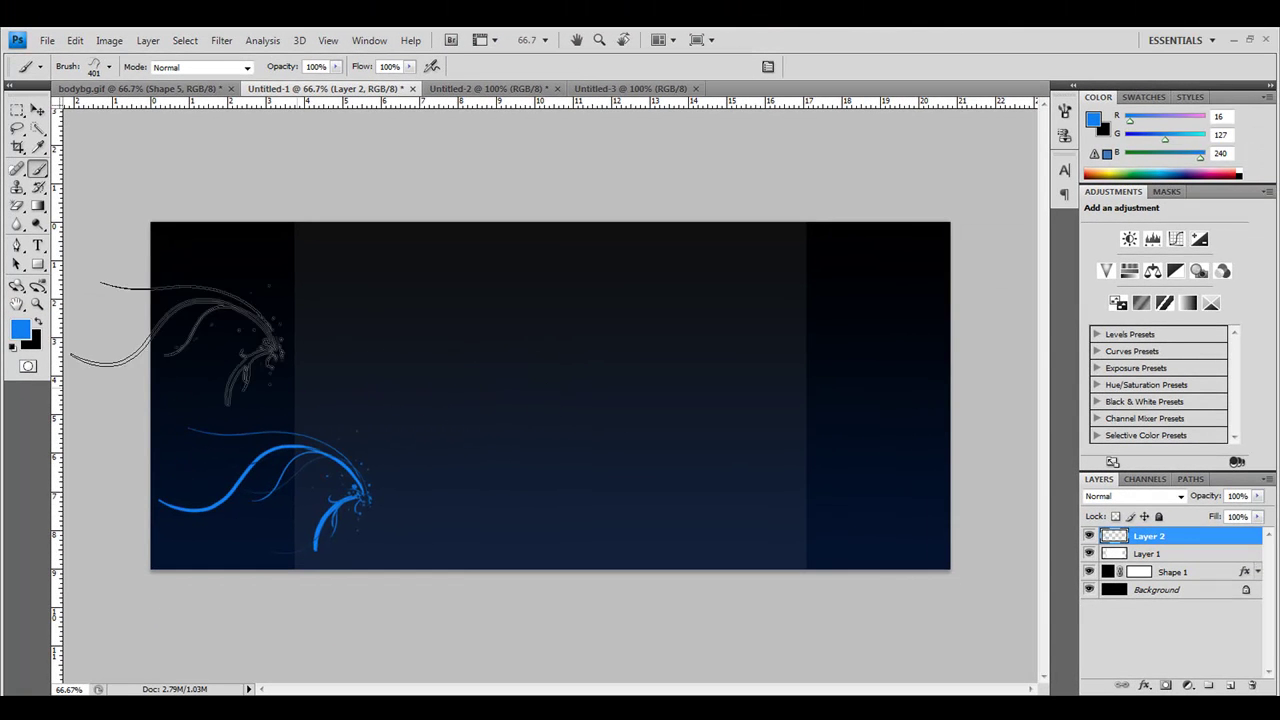
pyautogui.hotkey('ctrl', 'z')
pyautogui.click(24, 330)
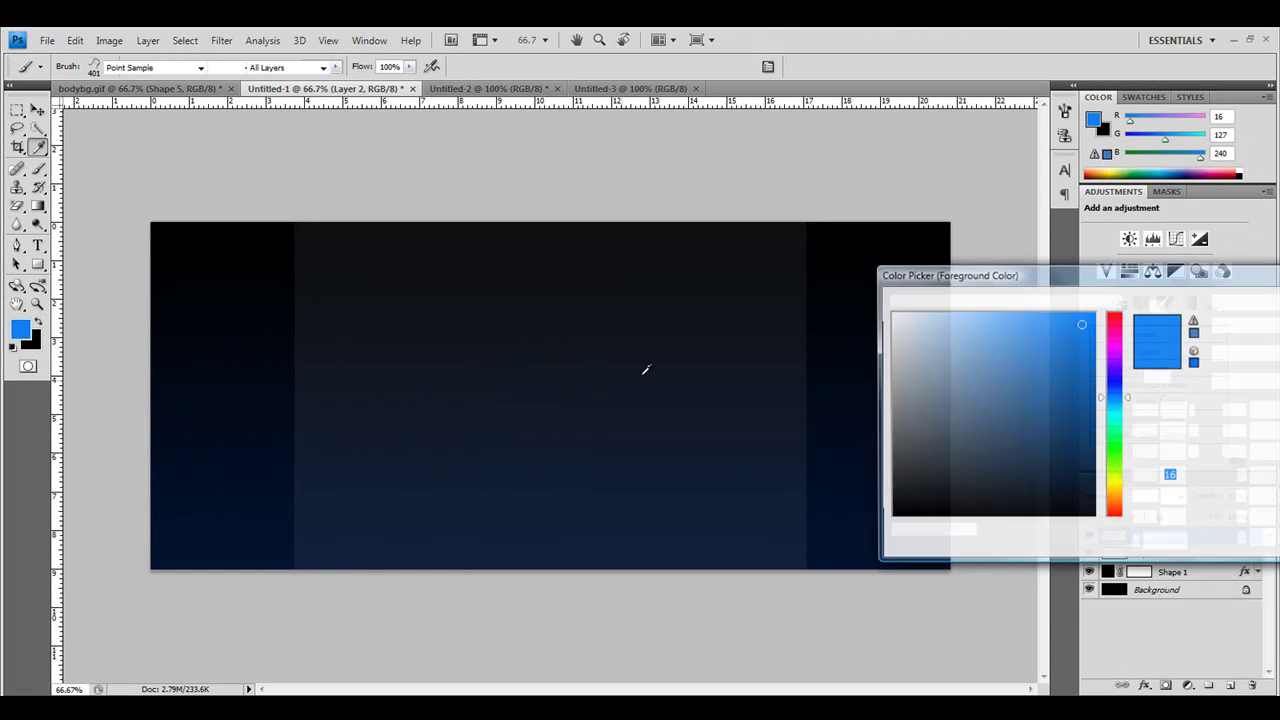
pyautogui.press('Return')
pyautogui.click(260, 511)
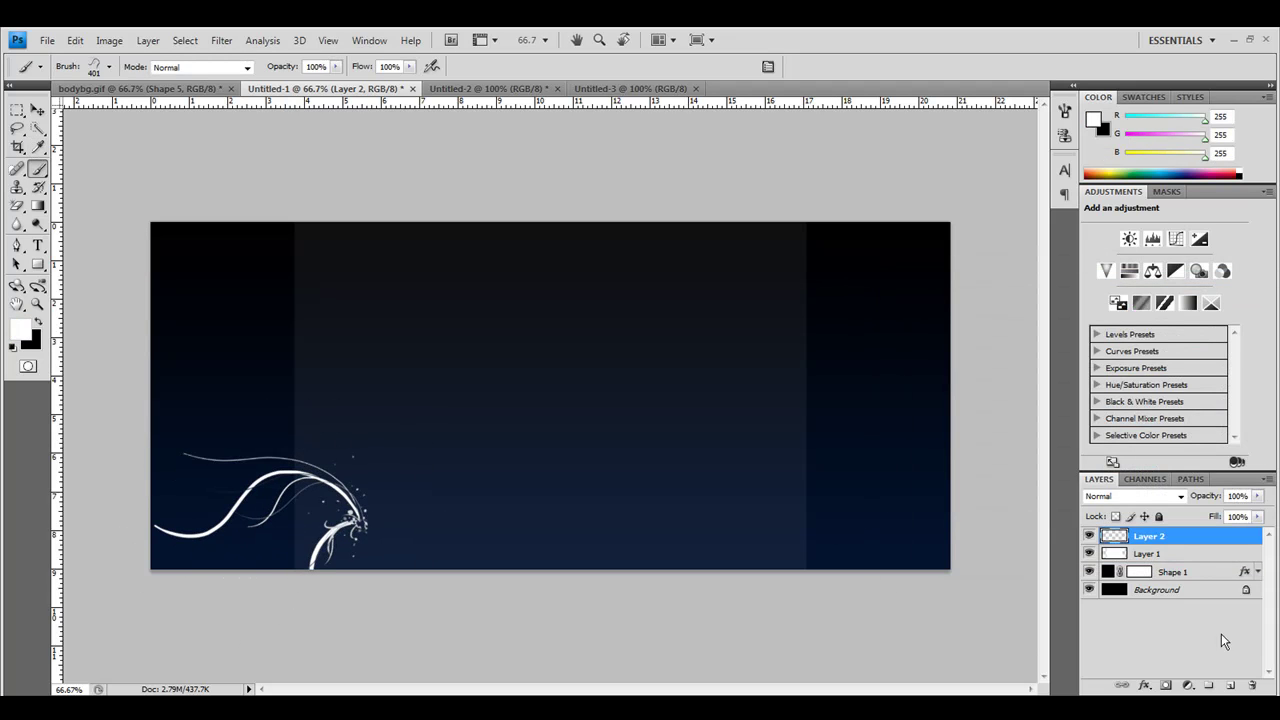
pyautogui.click(1228, 686)
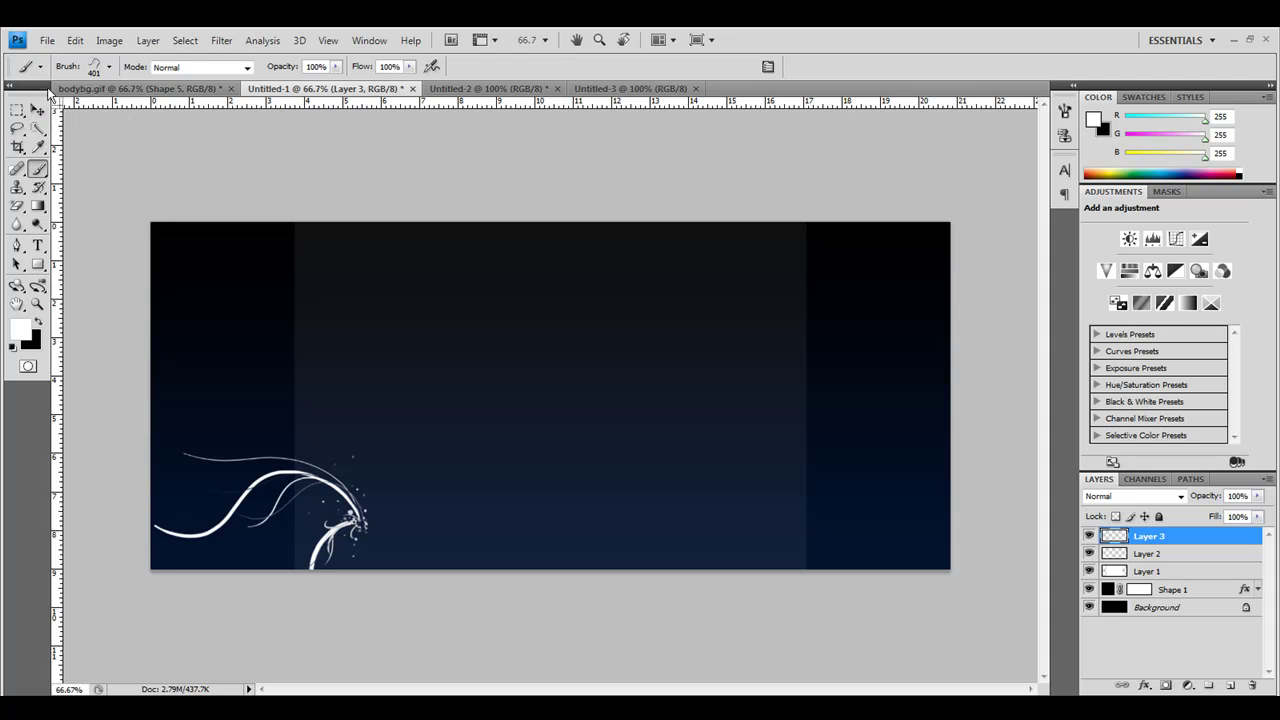
# - Choose the 2053 swirl brush and set the foreground color to blue (RGB 15, 110, 208)
pyautogui.click(99, 70)
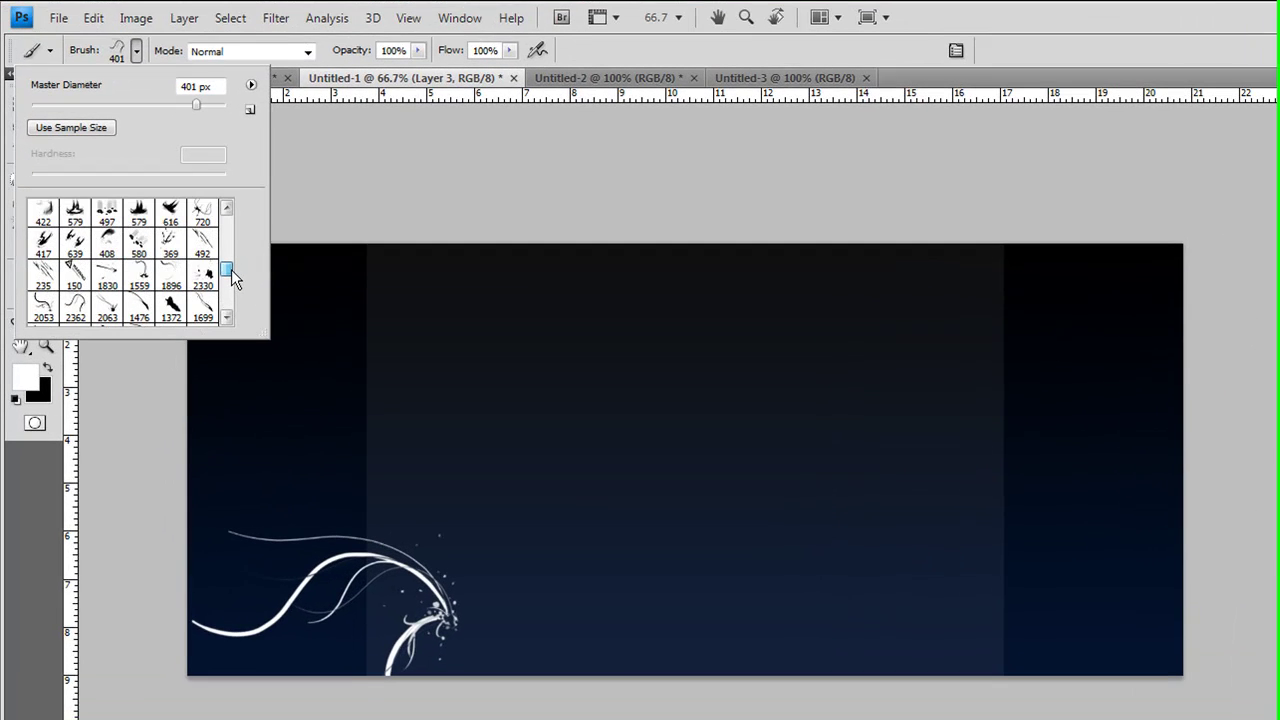
pyautogui.moveTo(232, 270); pyautogui.dragTo(232, 282)
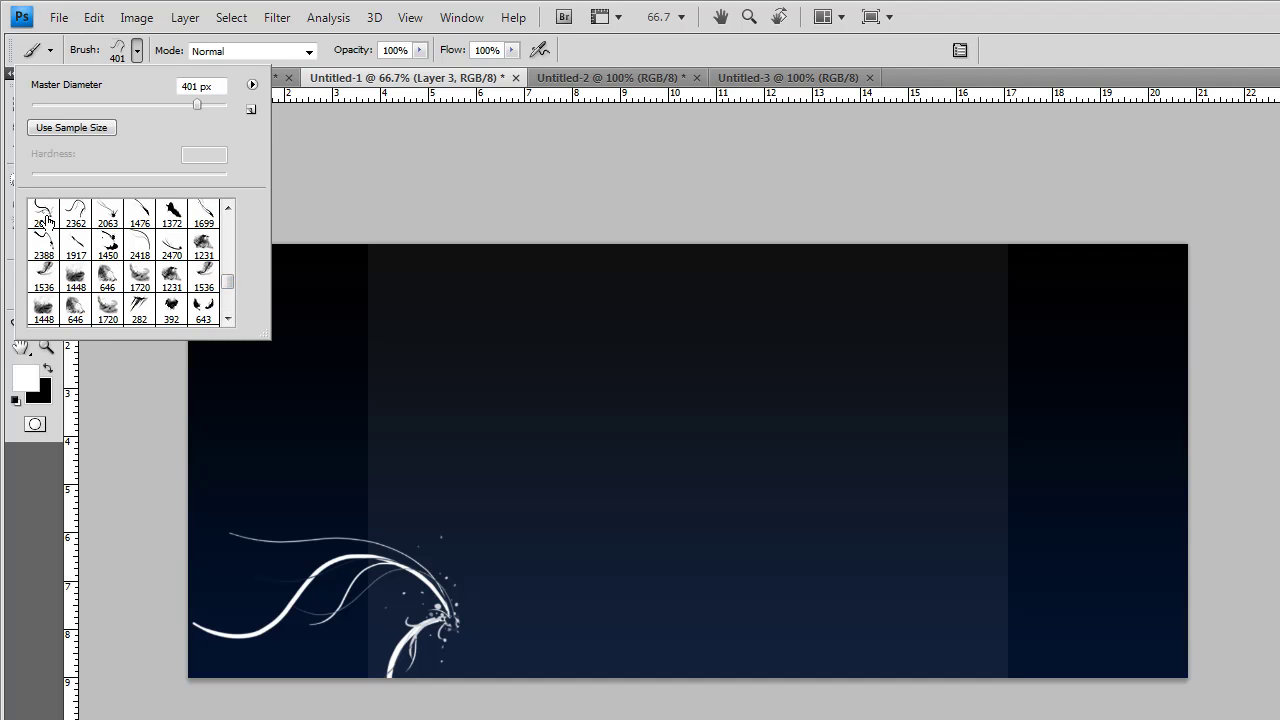
pyautogui.click(46, 220)
pyautogui.press('Return')
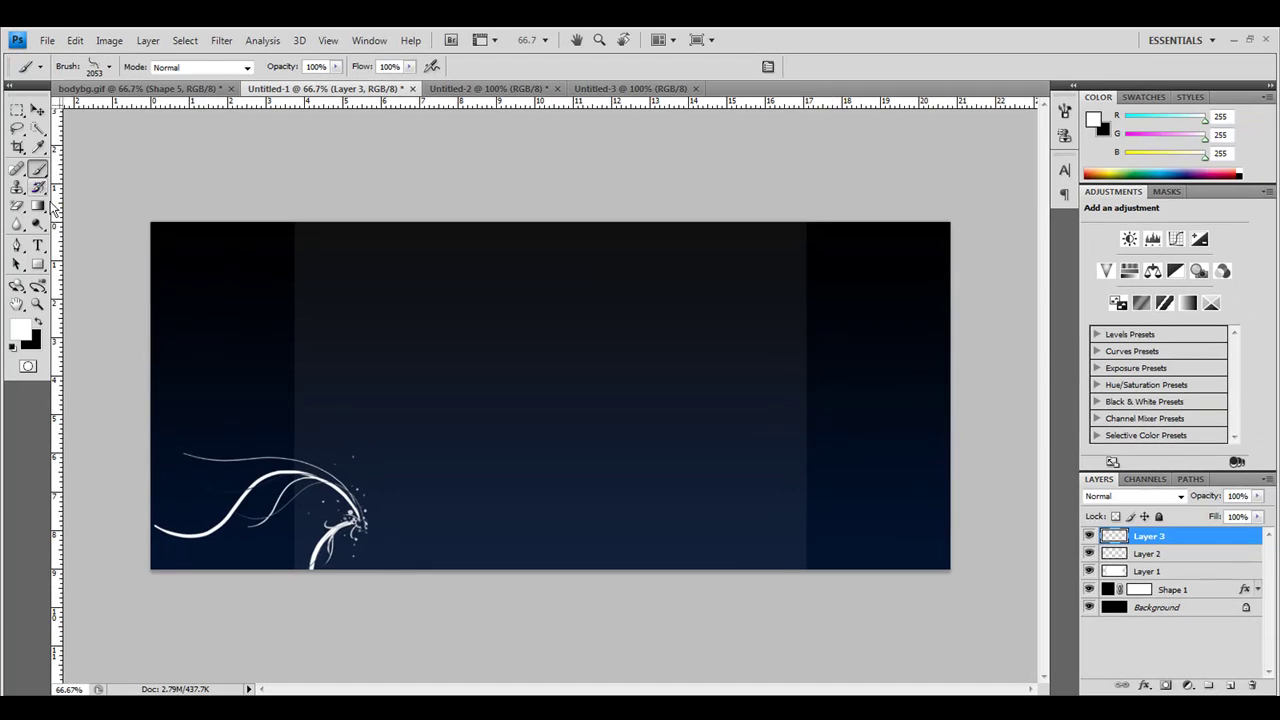
pyautogui.click(20, 333)
pyautogui.click(1068, 354)
pyautogui.click(1081, 350)
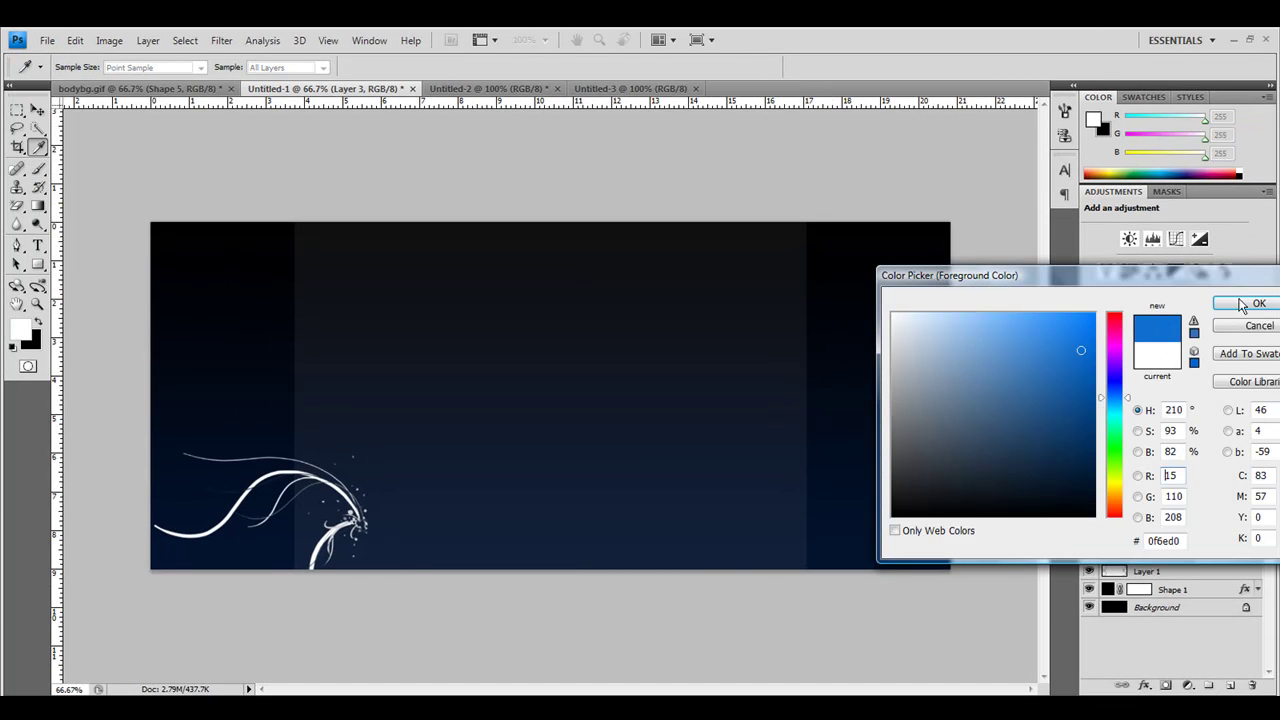
pyautogui.click(1257, 303)
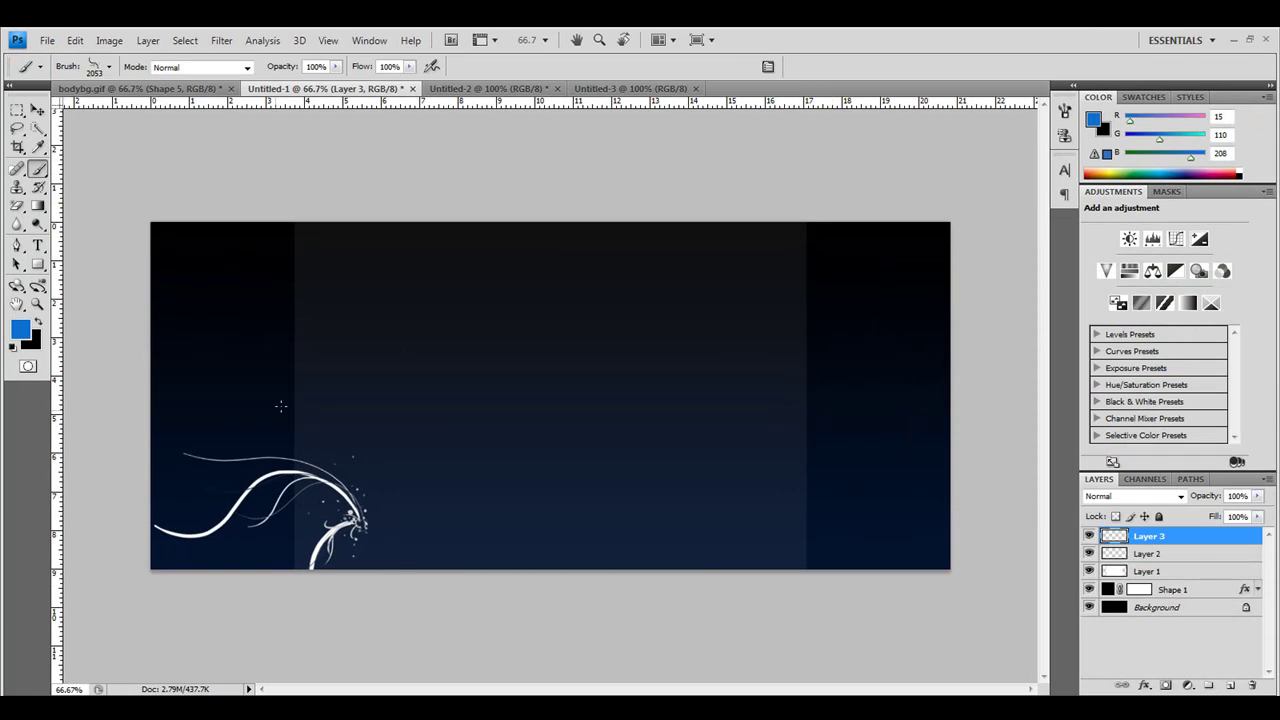
# - Set the brush diameter to 442 px and stamp the blue swirl on Layer 3 just above the white swirl
pyautogui.click(90, 67)
pyautogui.moveTo(172, 110); pyautogui.dragTo(160, 110)
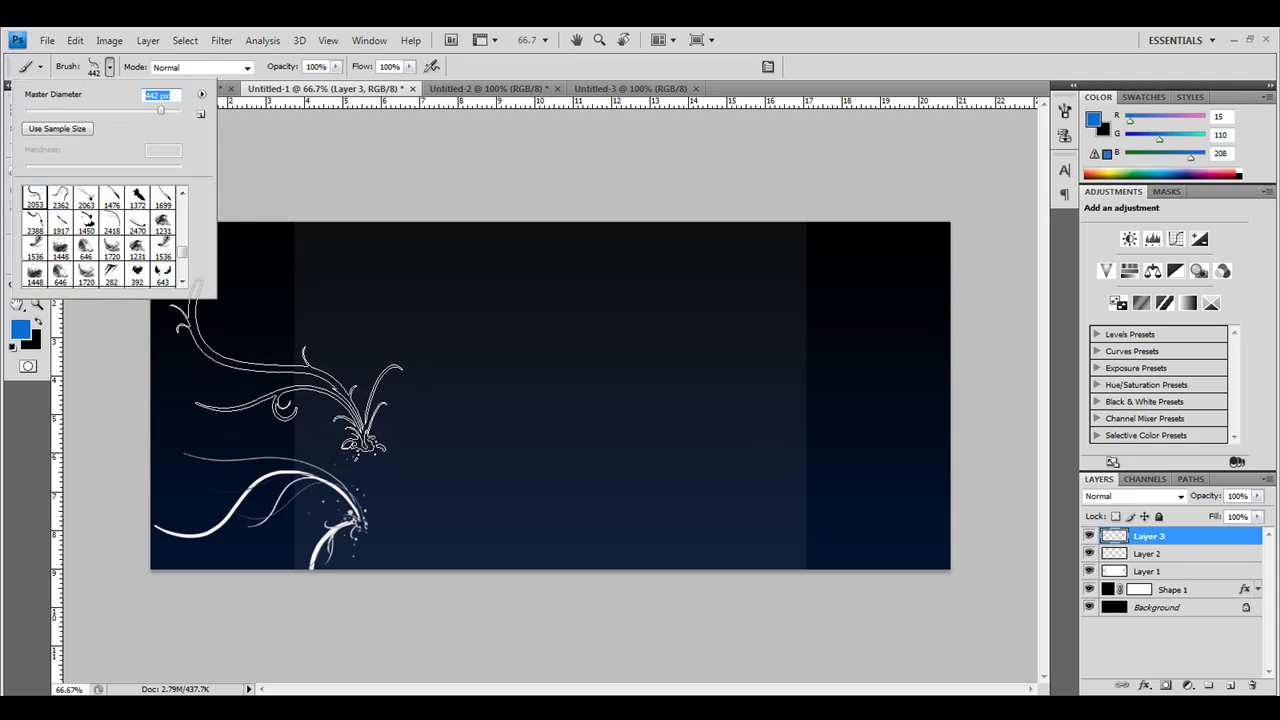
pyautogui.click(297, 400)
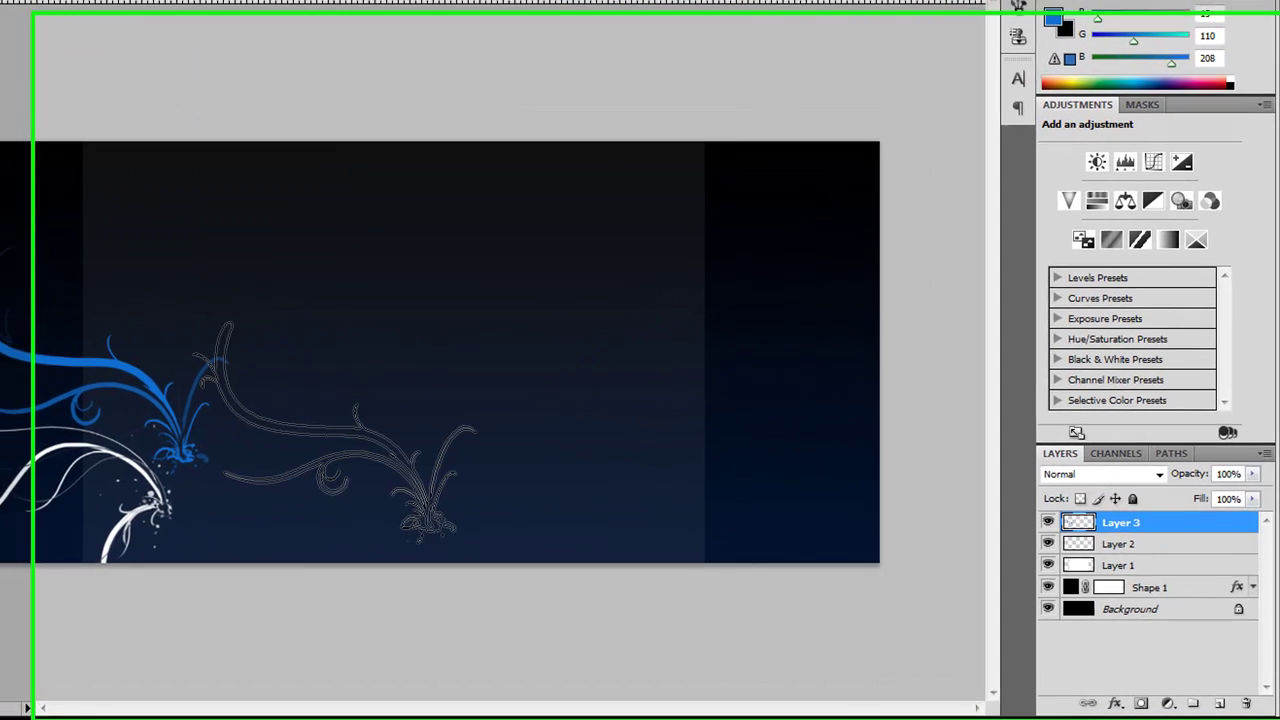
# - Scale both swirl layers together to about 83.7% and move them closer to the canvas's left edge
pyautogui.hotkey('ctrl', '+')
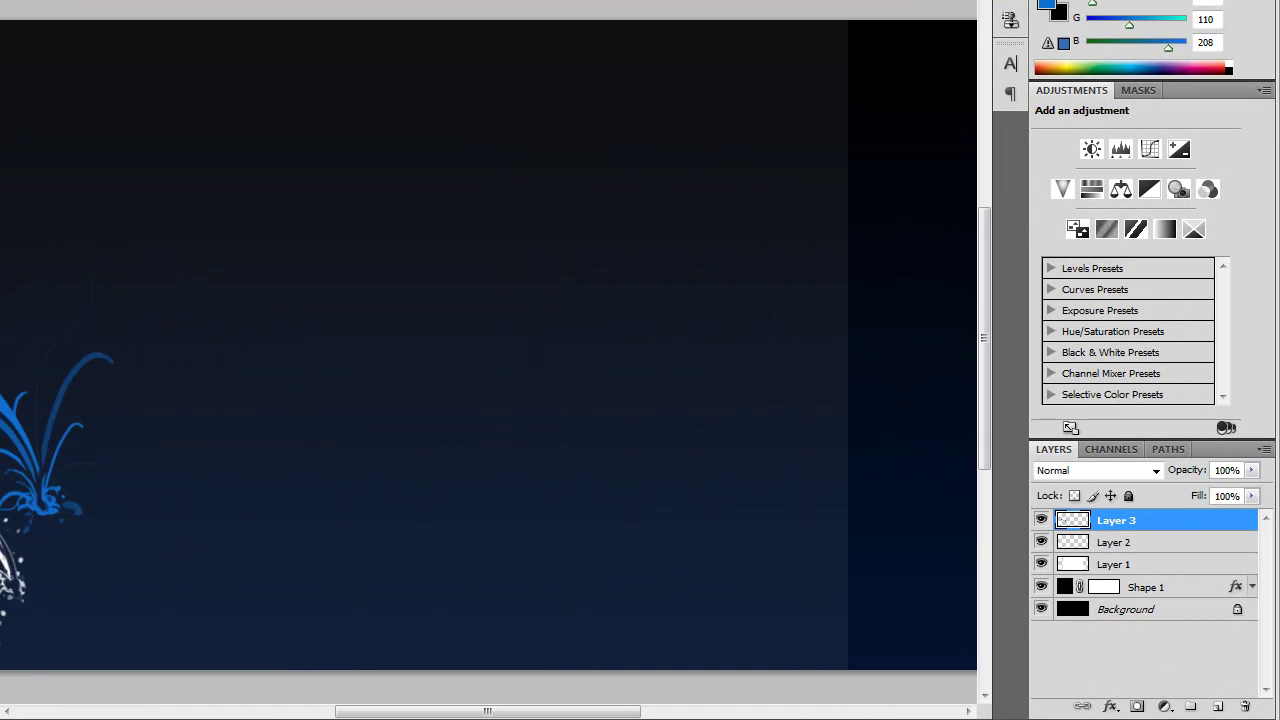
pyautogui.moveTo(501, 711); pyautogui.dragTo(410, 717)
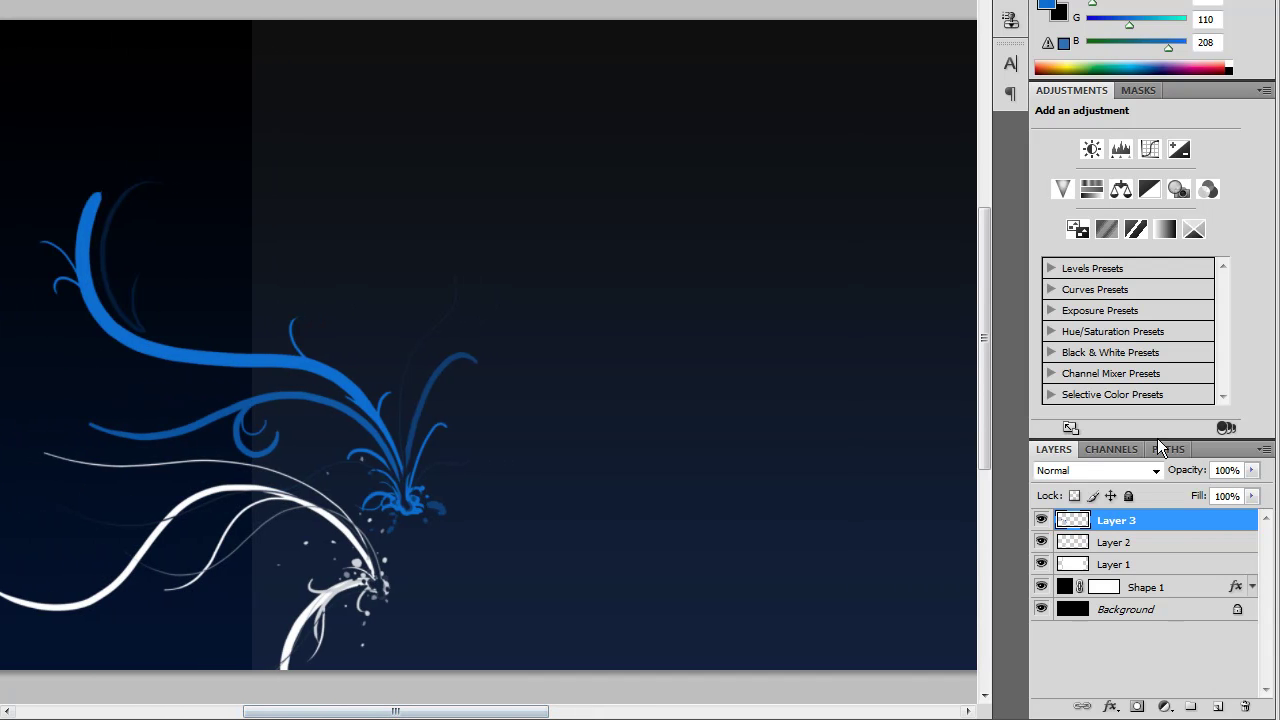
pyautogui.keyDown('shift'); pyautogui.click(1130, 543); pyautogui.keyUp('shift')
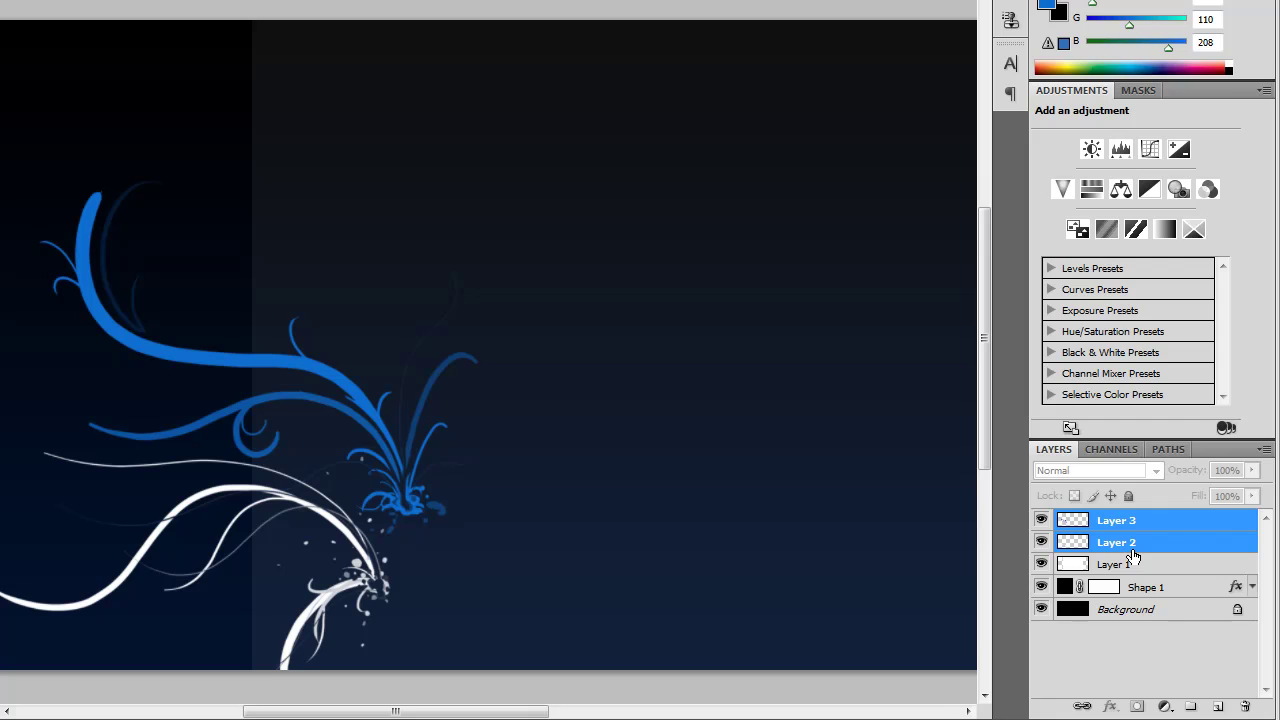
pyautogui.hotkey('ctrl', 't')
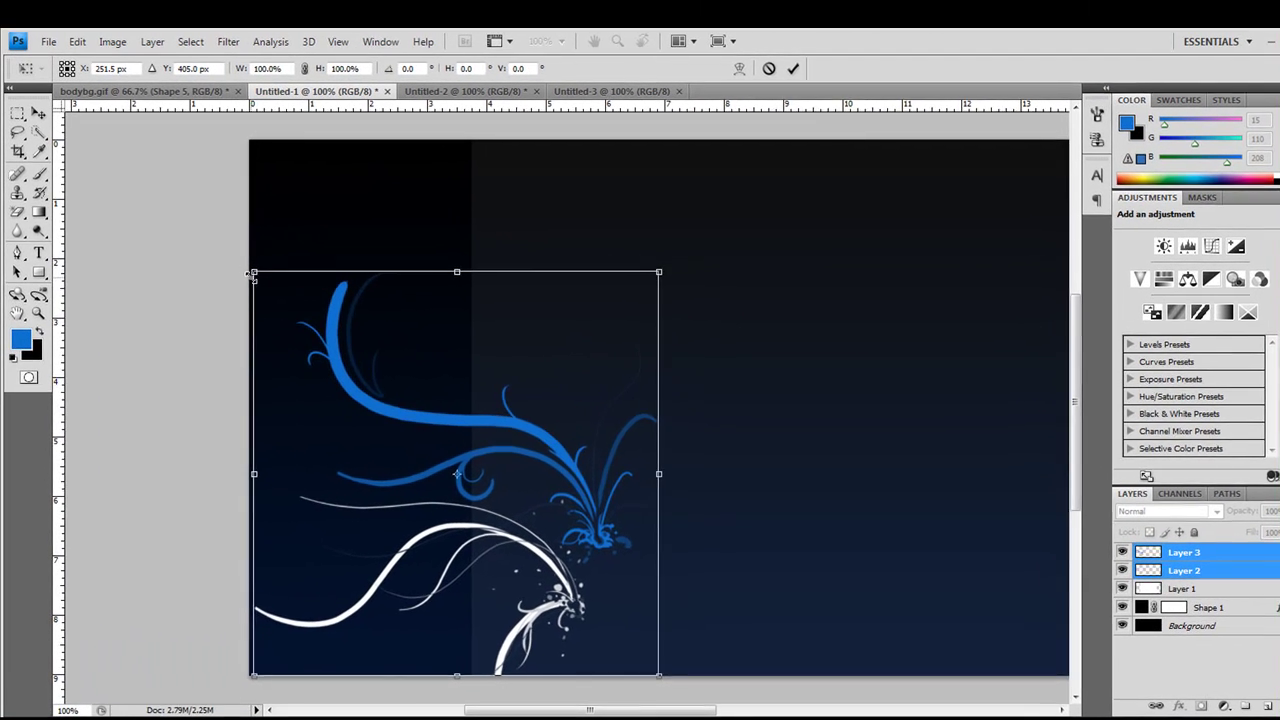
pyautogui.moveTo(257, 275); pyautogui.dragTo(358, 303)
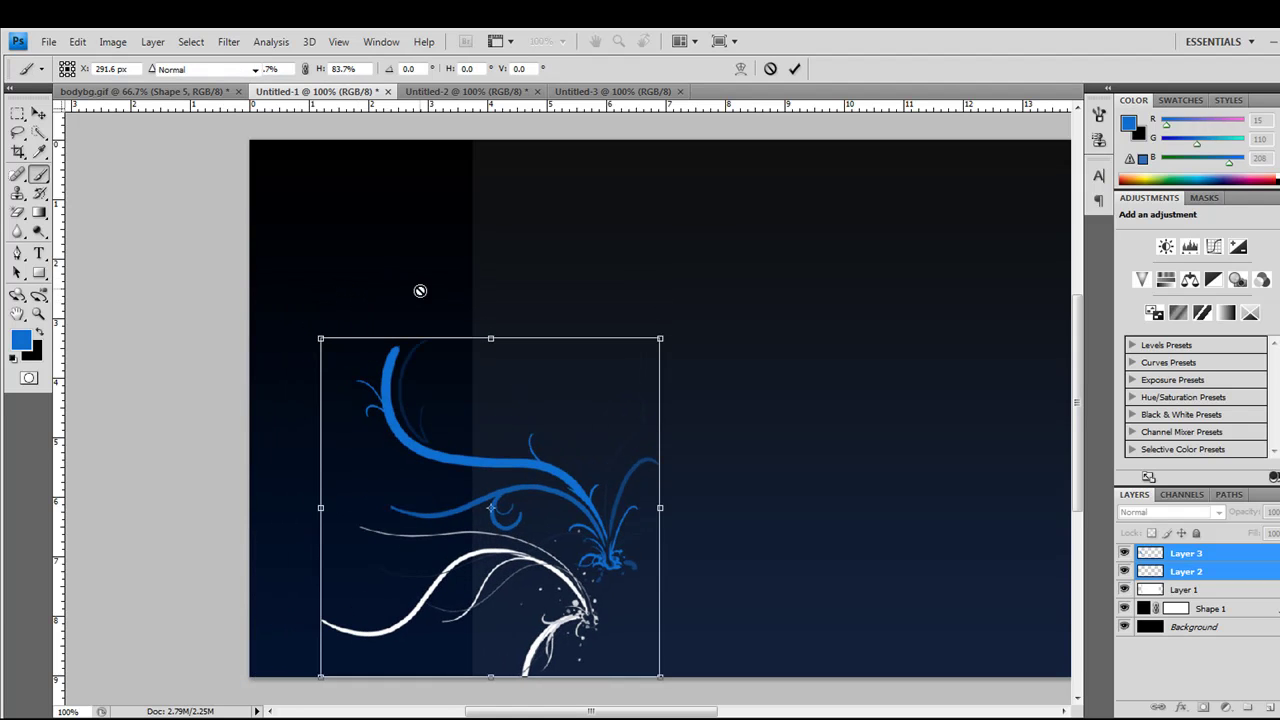
pyautogui.press('Return')
pyautogui.moveTo(555, 492); pyautogui.dragTo(503, 490)
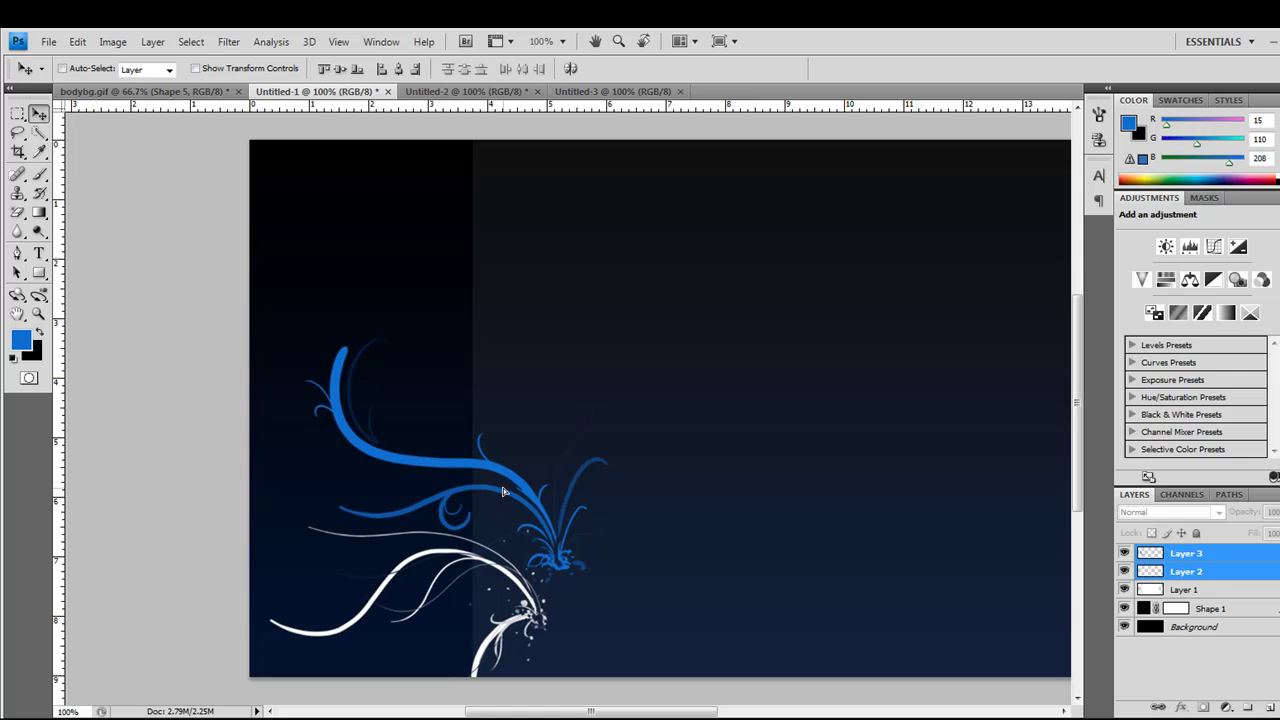
# - Toggle the visibility of Layer 1 to check the extent of the content area
pyautogui.keyDown('ctrl'); pyautogui.click(1227, 566); pyautogui.keyUp('ctrl')
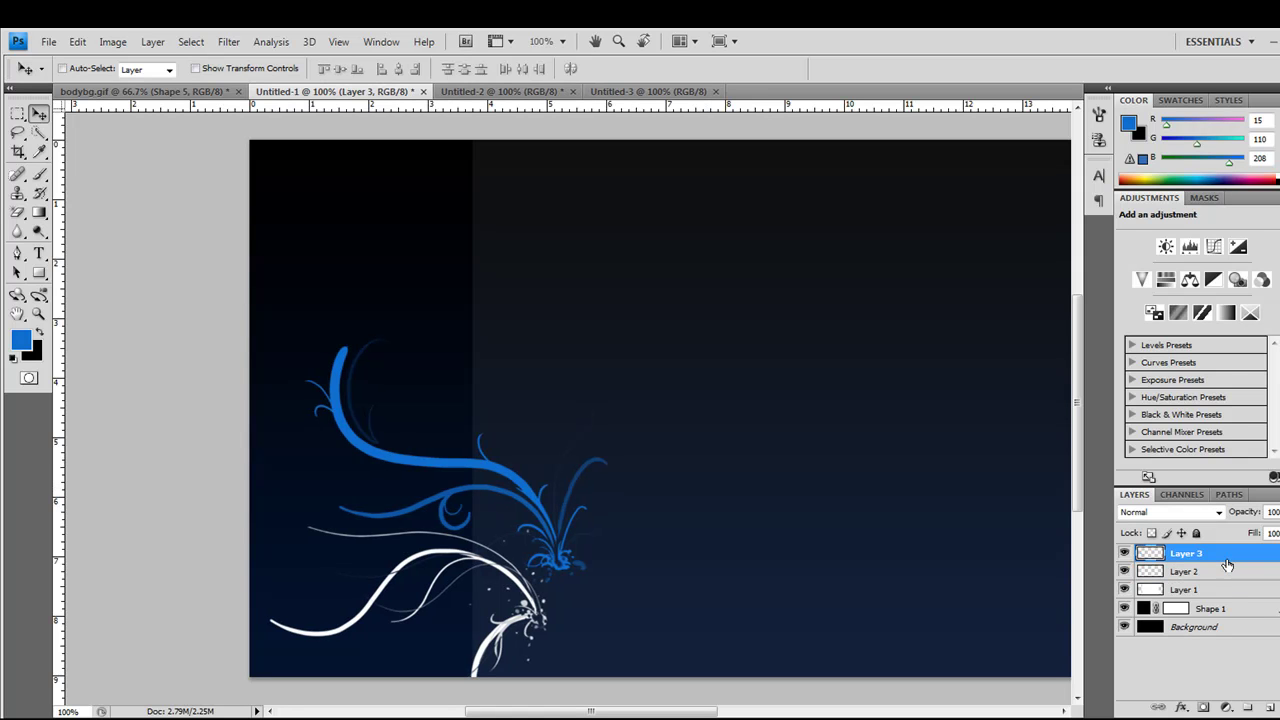
pyautogui.hotkey('ctrl', '-')
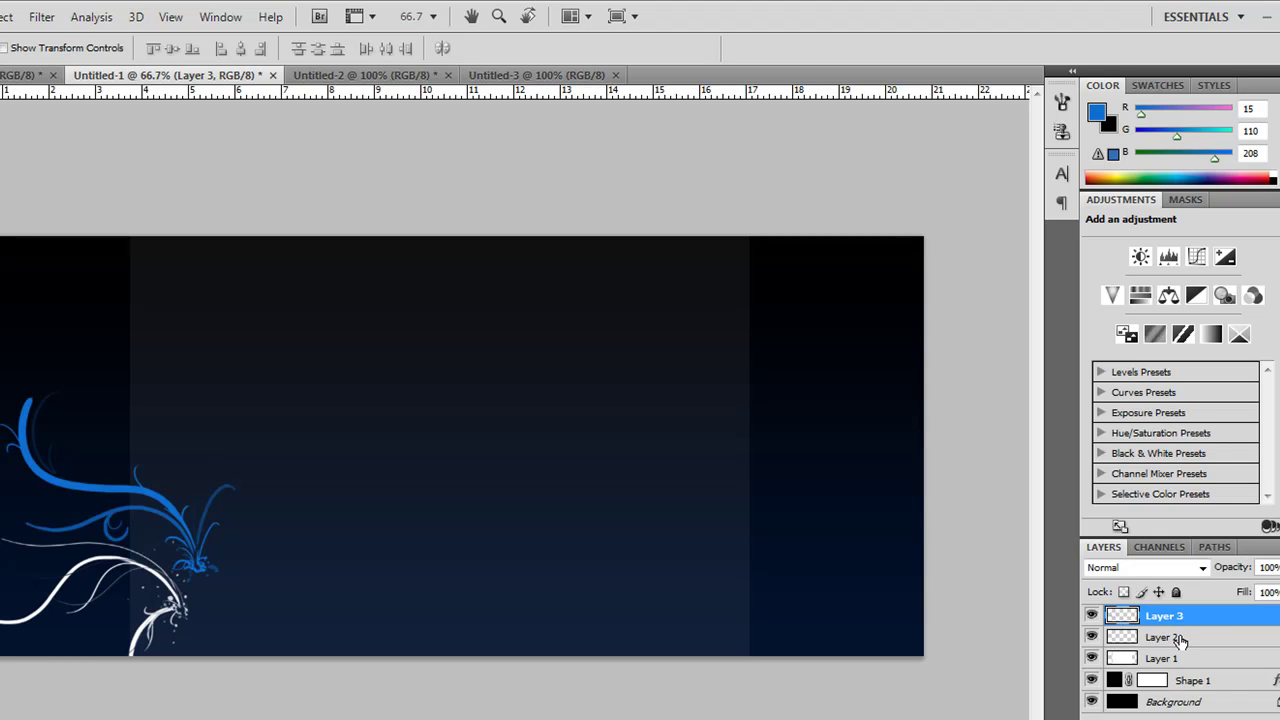
pyautogui.click(1089, 660)
pyautogui.click(1089, 660)
pyautogui.click(1089, 660)
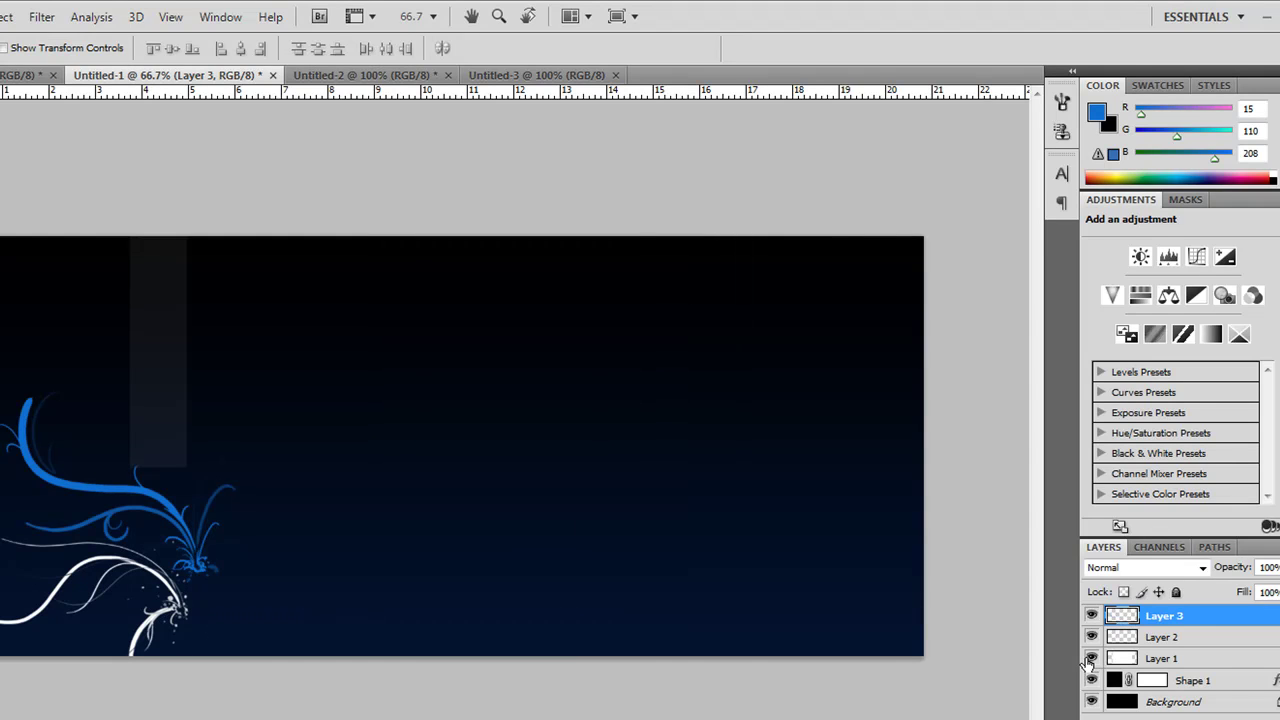
pyautogui.click(1089, 660)
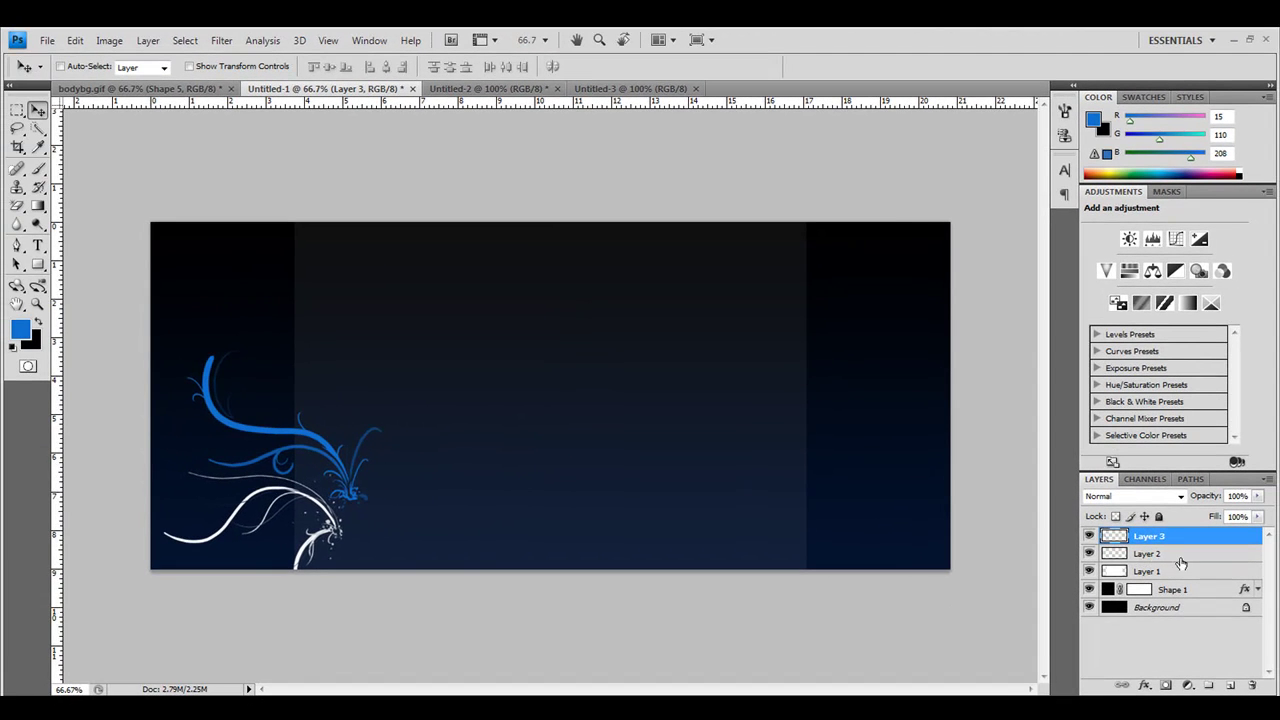
# - Delete the part of the blue swirl on Layer 3 that overlaps the content area, using a rectangular selection
pyautogui.click(1179, 556)
pyautogui.click(1185, 538)
pyautogui.click(17, 110)
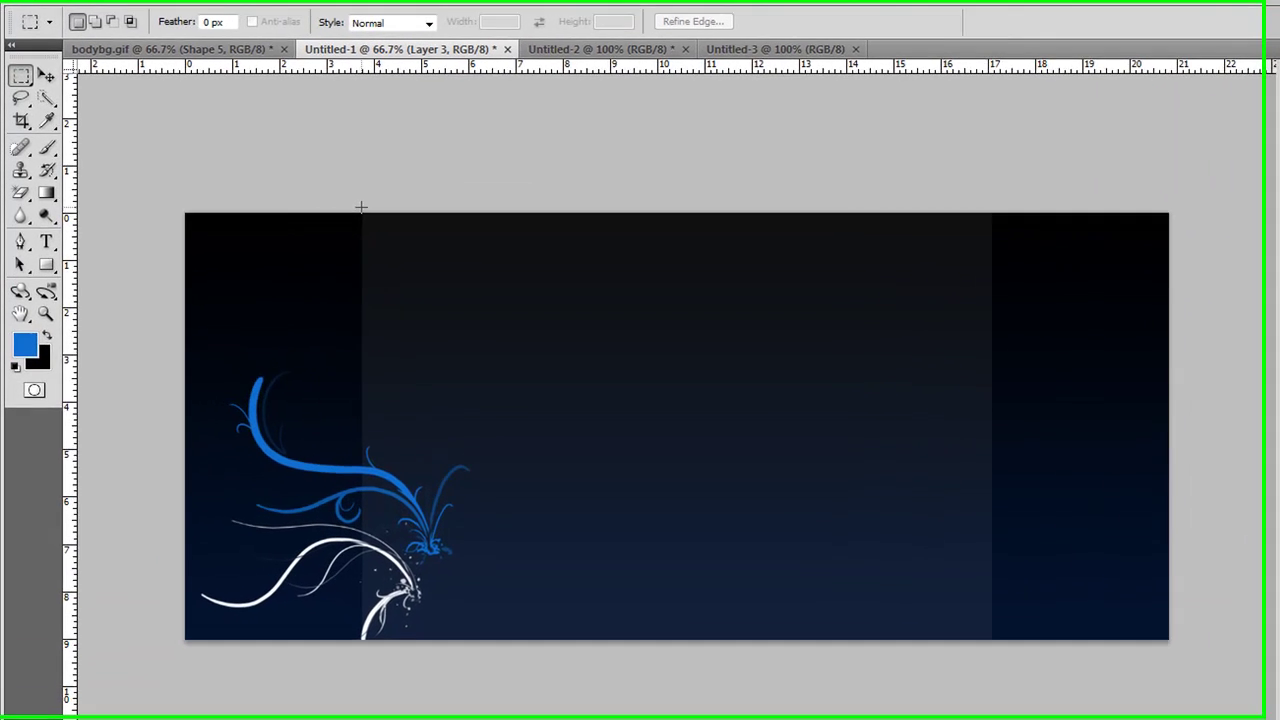
pyautogui.moveTo(292, 222); pyautogui.dragTo(500, 601)
pyautogui.moveTo(624, 688); pyautogui.dragTo(623, 691)
pyautogui.press('Delete')
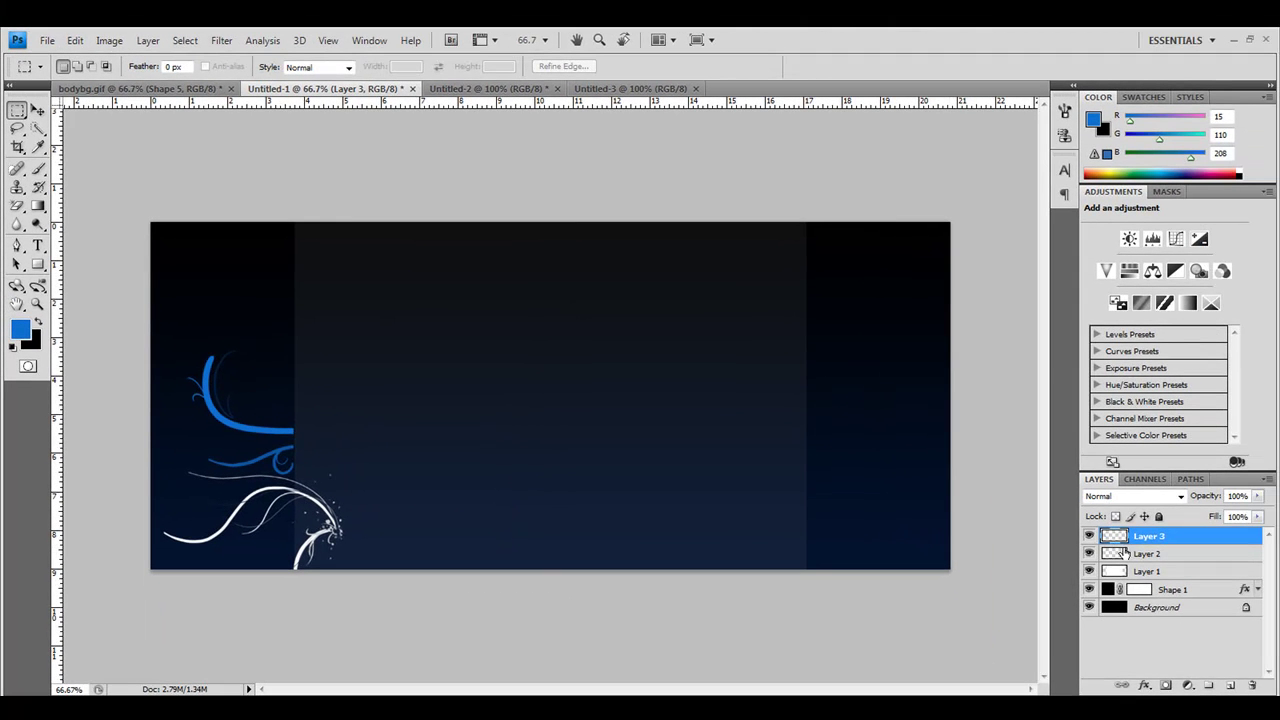
# - Delete the part of the white swirl on Layer 2 that overlaps the content area
pyautogui.click(1125, 552)
pyautogui.moveTo(547, 557); pyautogui.dragTo(545, 589)
pyautogui.press('Delete')
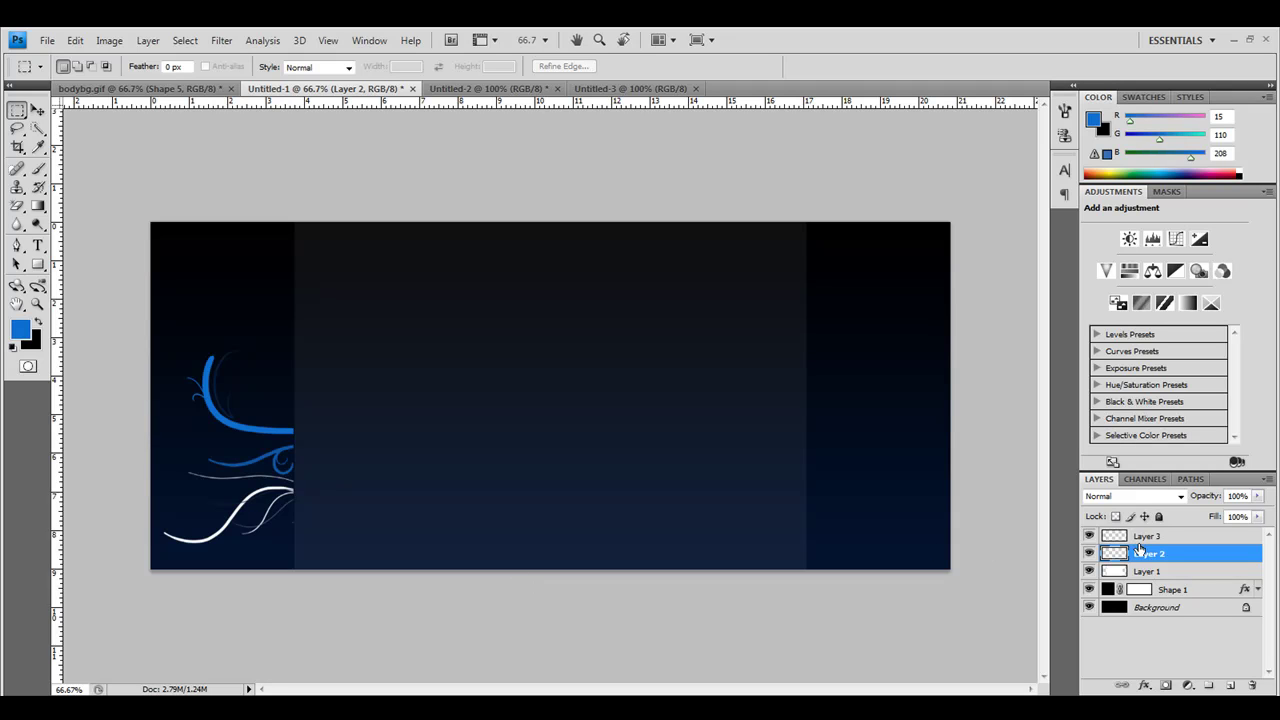
# - Switch to the Eraser tool on Layer 2 and set it to 100% opacity with the hard 19 px brush
pyautogui.keyDown('shift'); pyautogui.click(1150, 537); pyautogui.keyUp('shift')
pyautogui.click(35, 110)
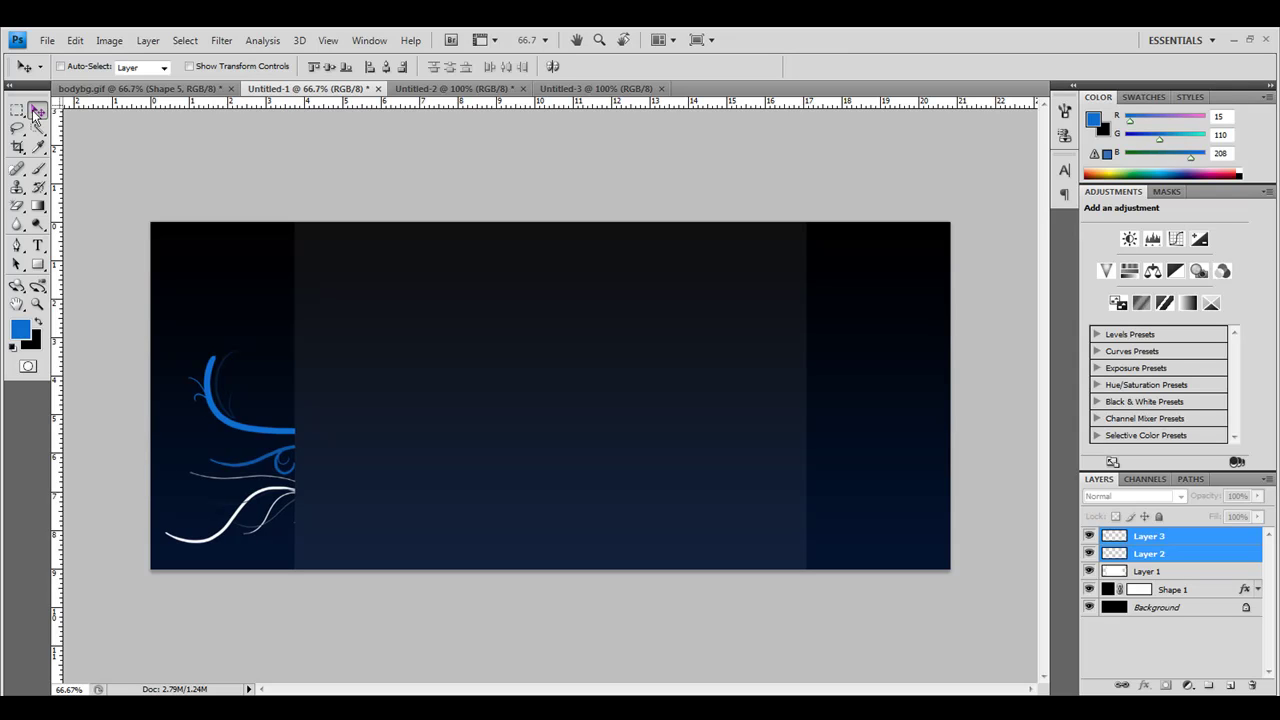
pyautogui.click(17, 205)
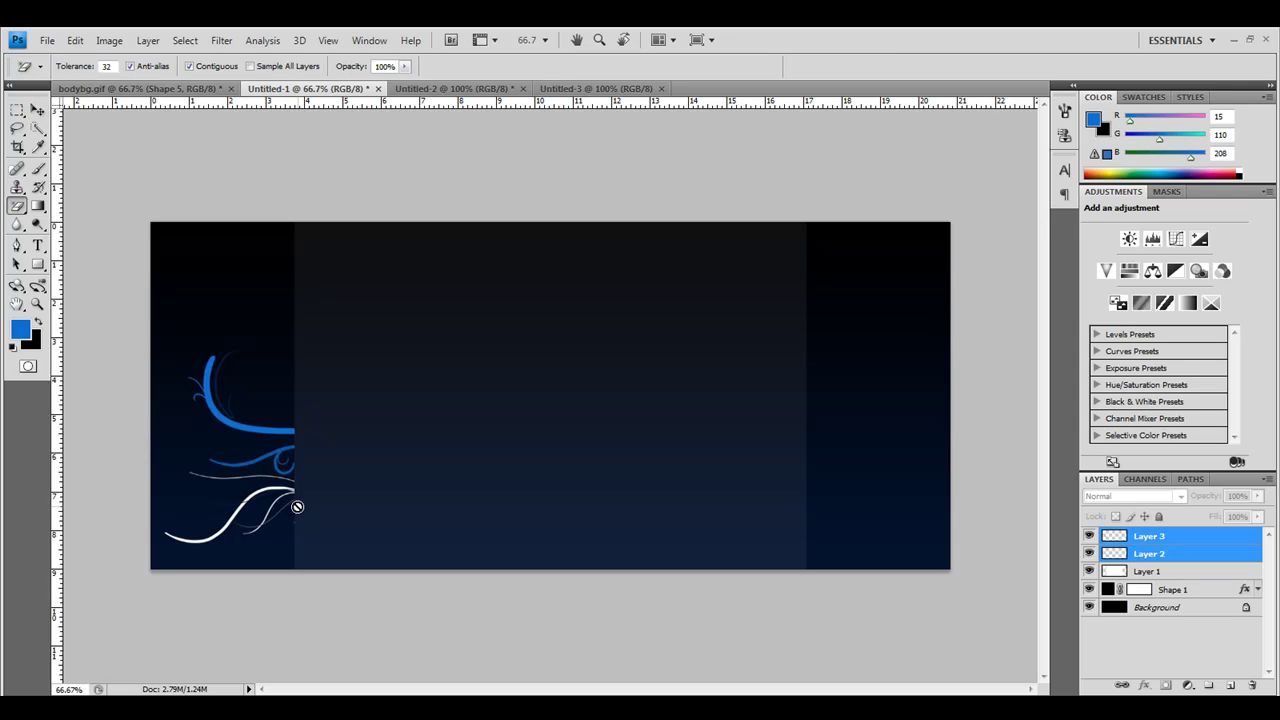
pyautogui.click(1173, 556)
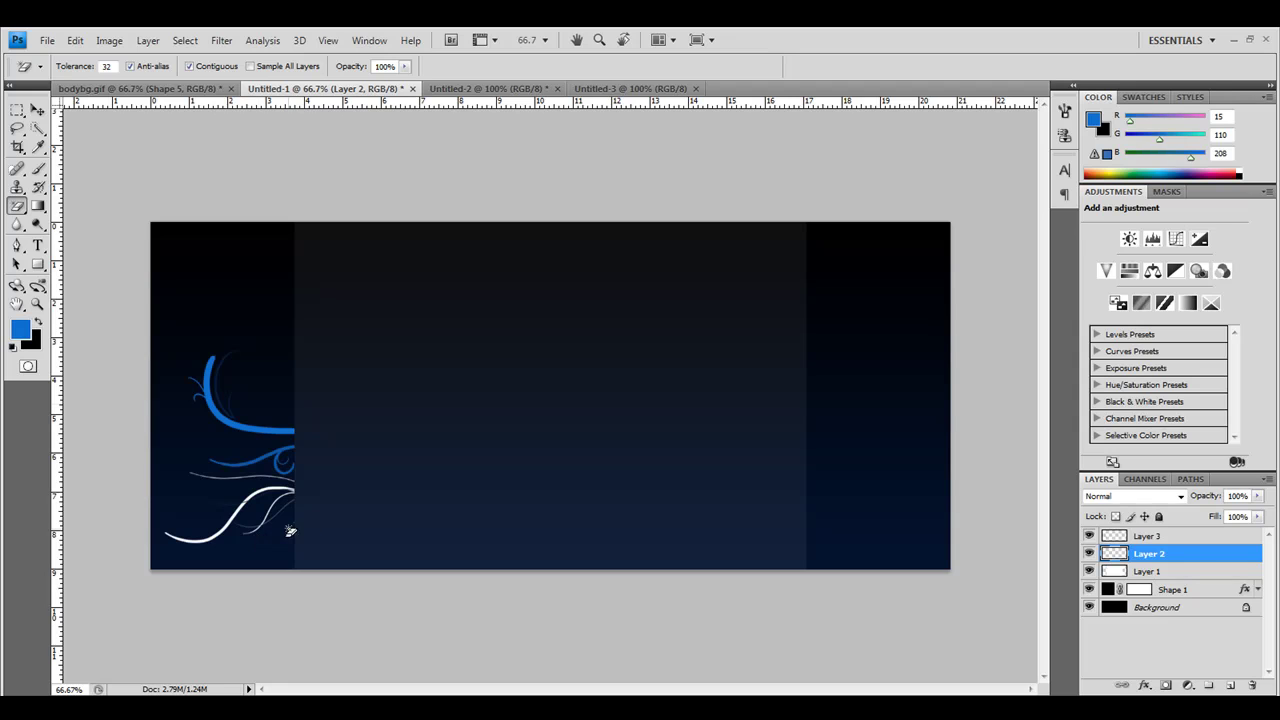
pyautogui.click(20, 207)
pyautogui.click(70, 203)
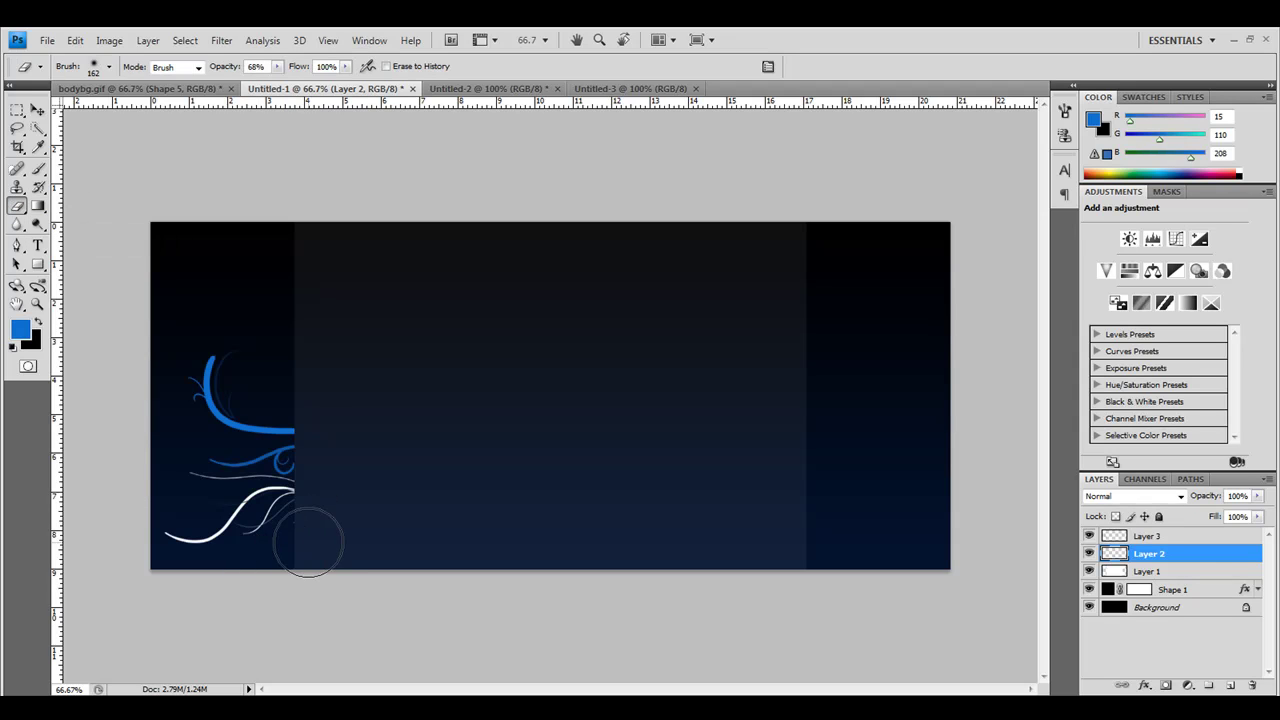
pyautogui.click(277, 66)
pyautogui.moveTo(279, 82); pyautogui.dragTo(310, 82)
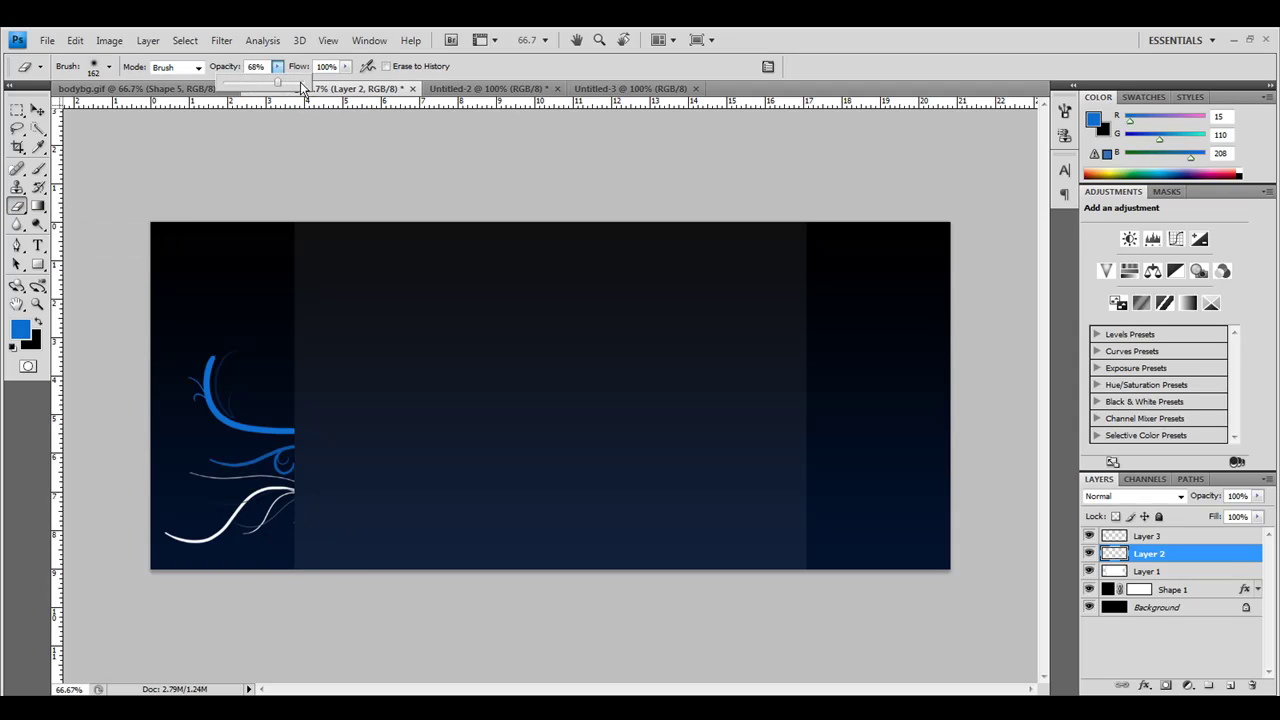
pyautogui.click(96, 70)
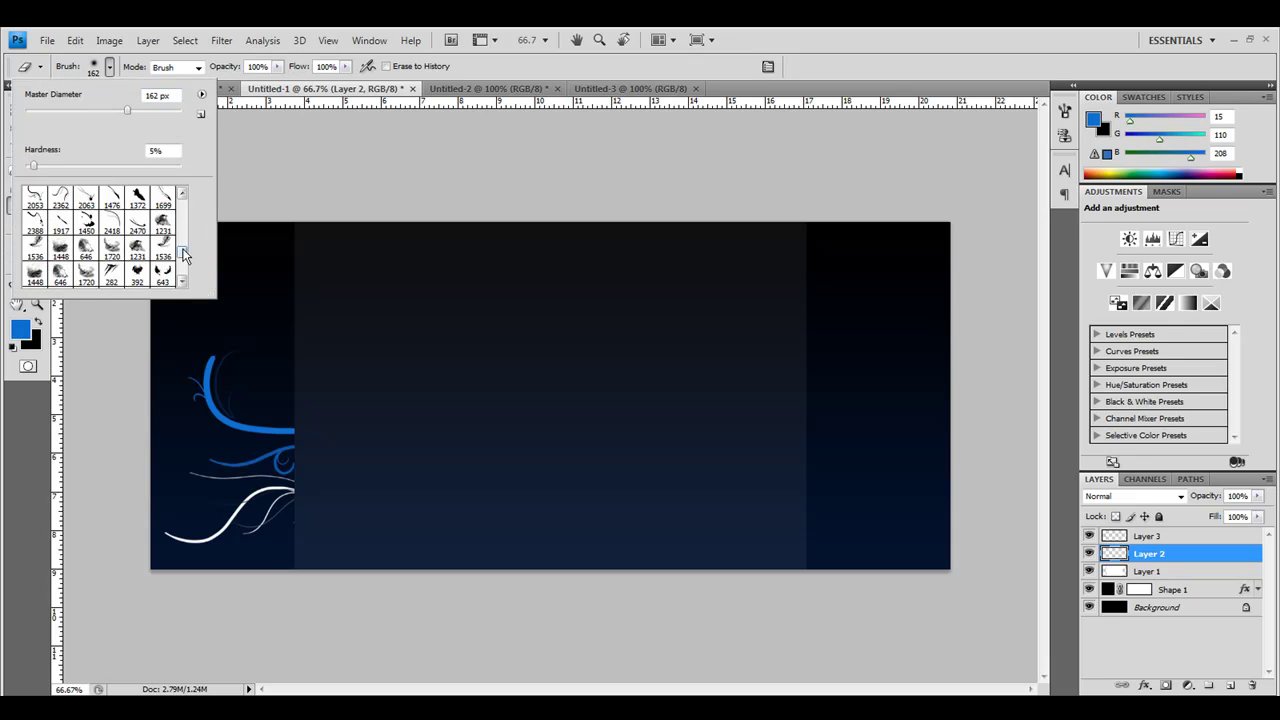
pyautogui.moveTo(184, 257); pyautogui.dragTo(184, 200)
pyautogui.doubleClick(163, 198)
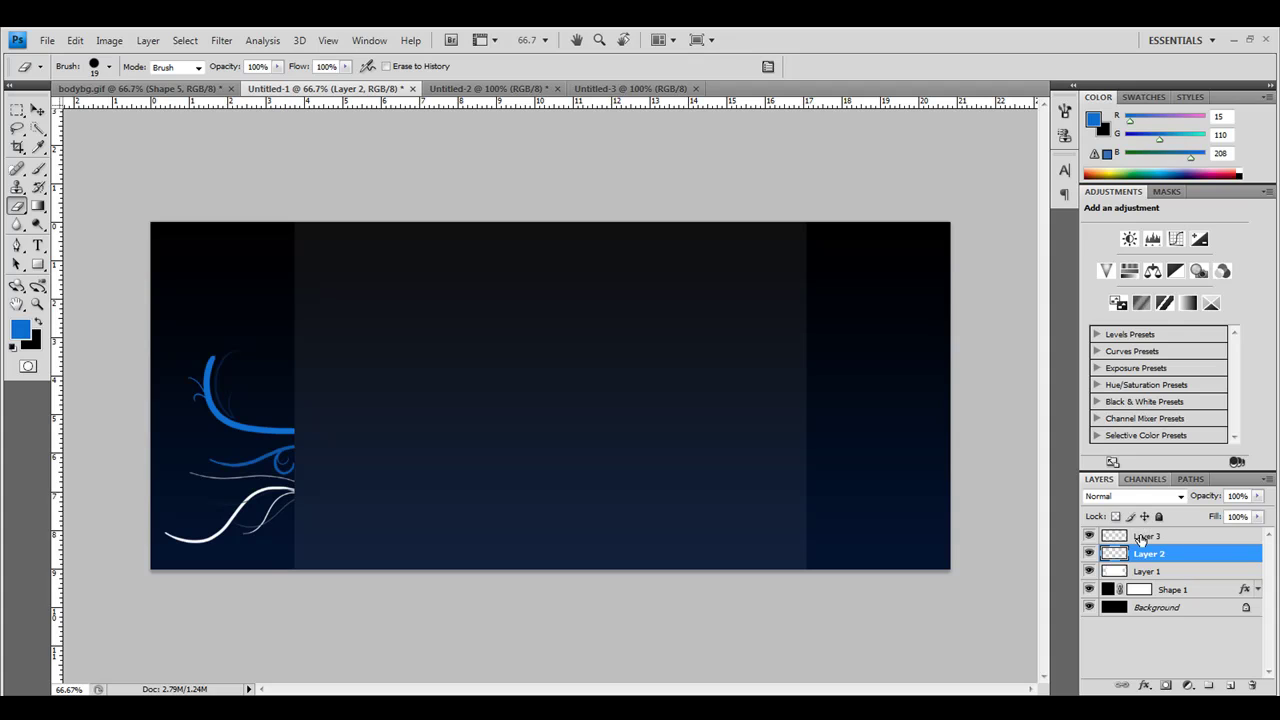
# - Group Layer 2 and Layer 3 under the name "l" and duplicate the group
pyautogui.keyDown('shift'); pyautogui.click(1143, 538); pyautogui.keyUp('shift')
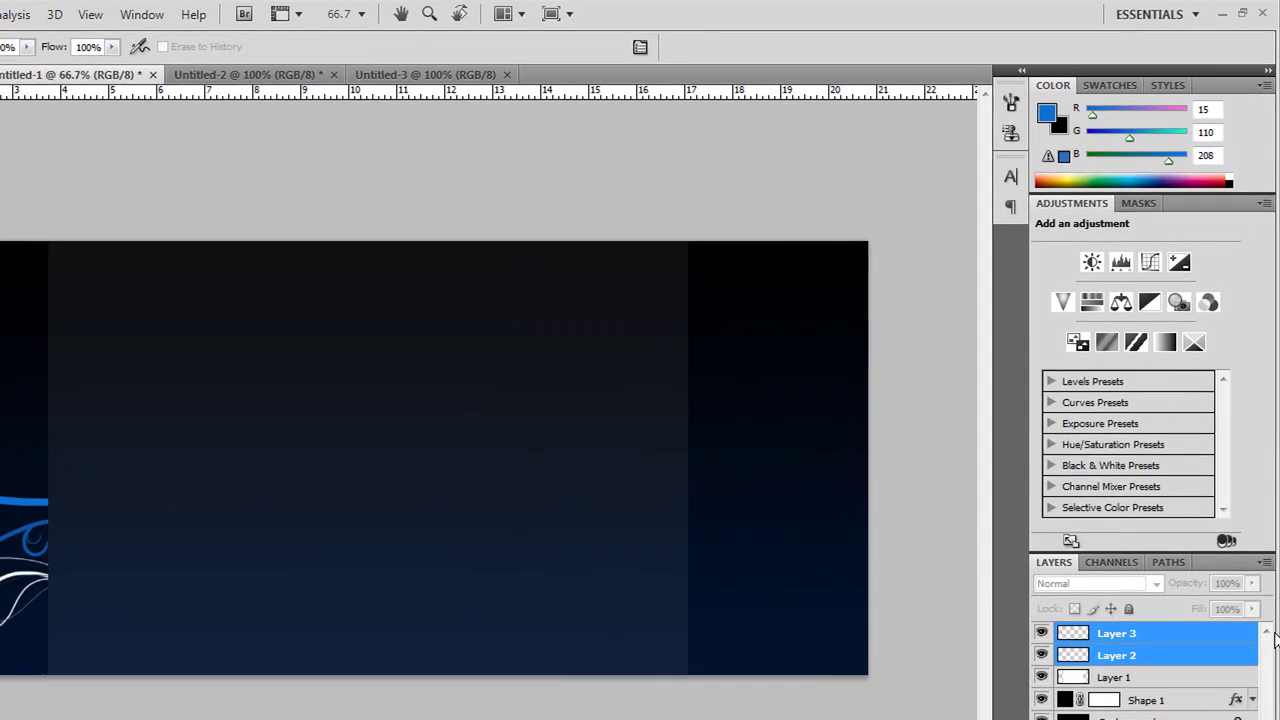
pyautogui.hotkey('ctrl', 'g')
pyautogui.doubleClick(1125, 634)
pyautogui.write('l')
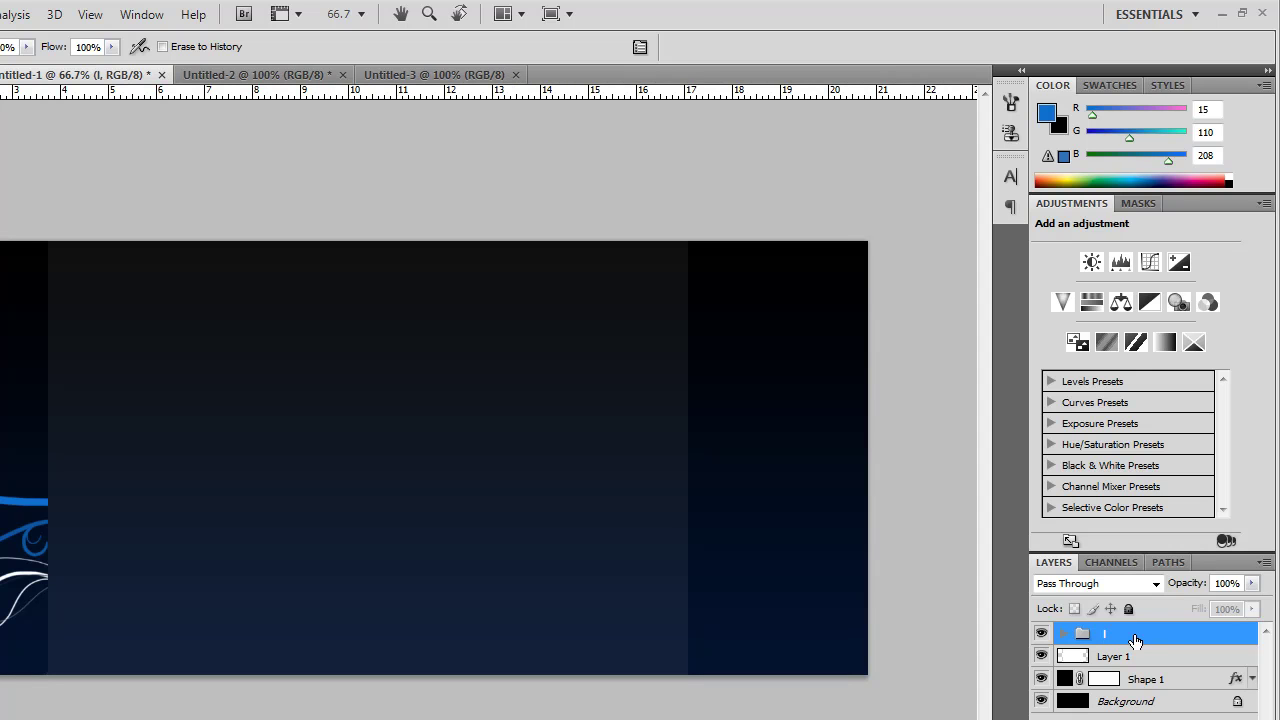
pyautogui.moveTo(1141, 633); pyautogui.dragTo(1216, 719)
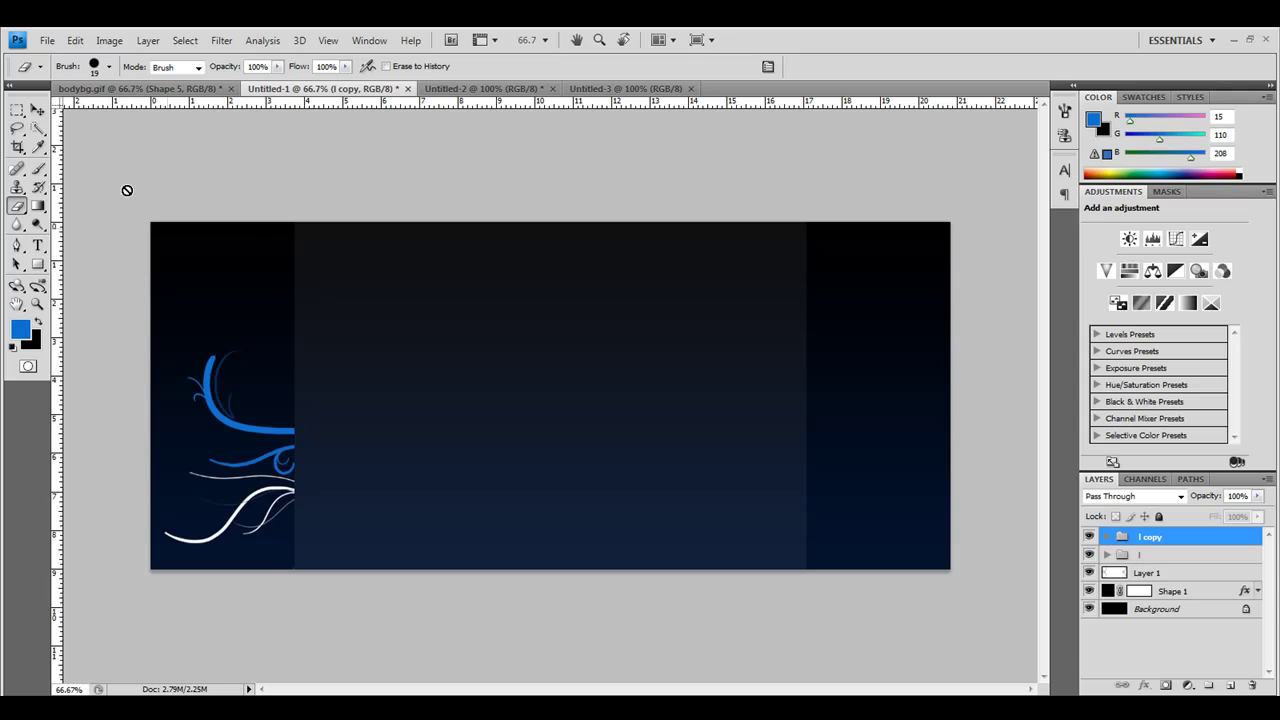
# - Flip the duplicated swirl group horizontally and move it against the right edge of the content area
pyautogui.click(37, 109)
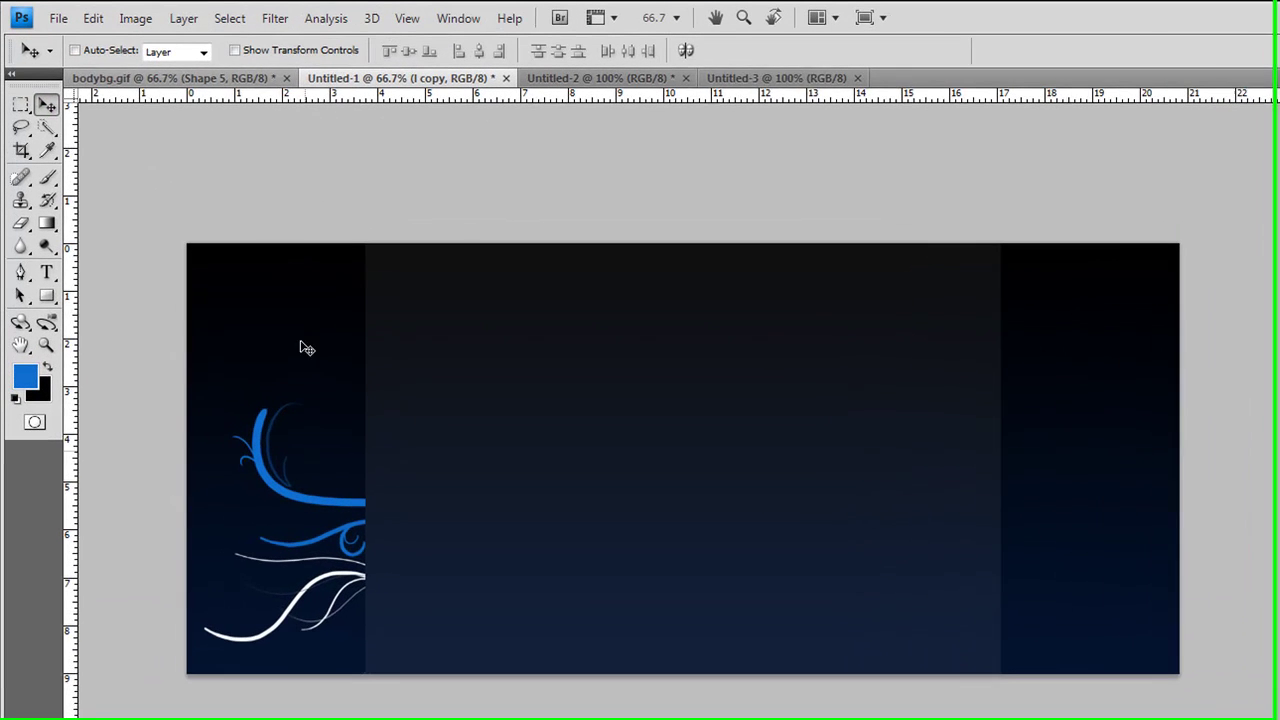
pyautogui.click(96, 18)
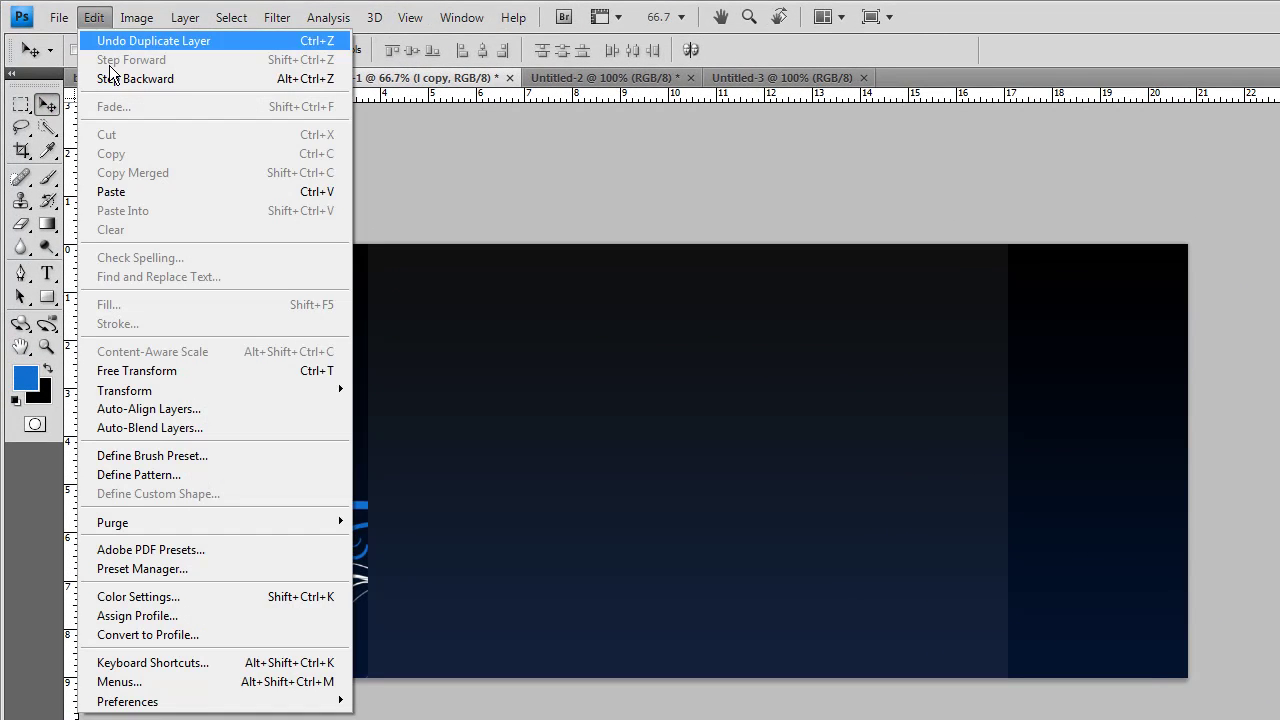
pyautogui.moveTo(166, 393)
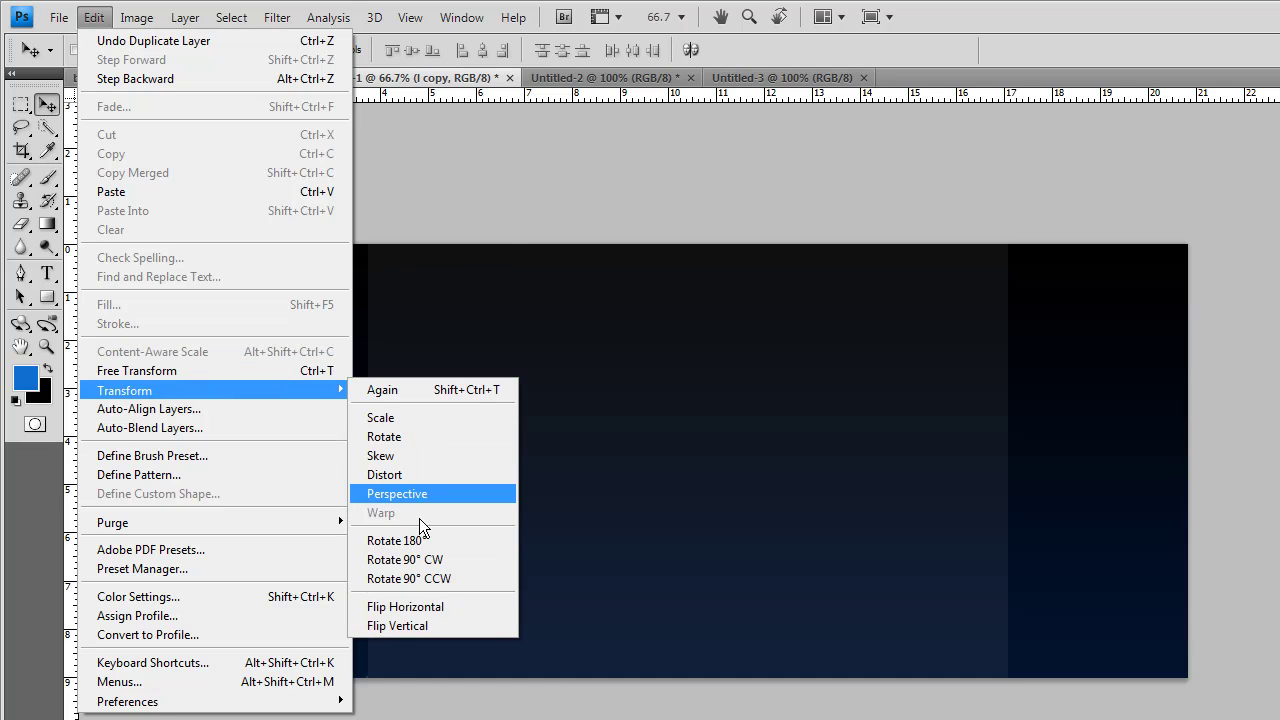
pyautogui.click(408, 606)
pyautogui.moveTo(226, 536); pyautogui.dragTo(1024, 553)
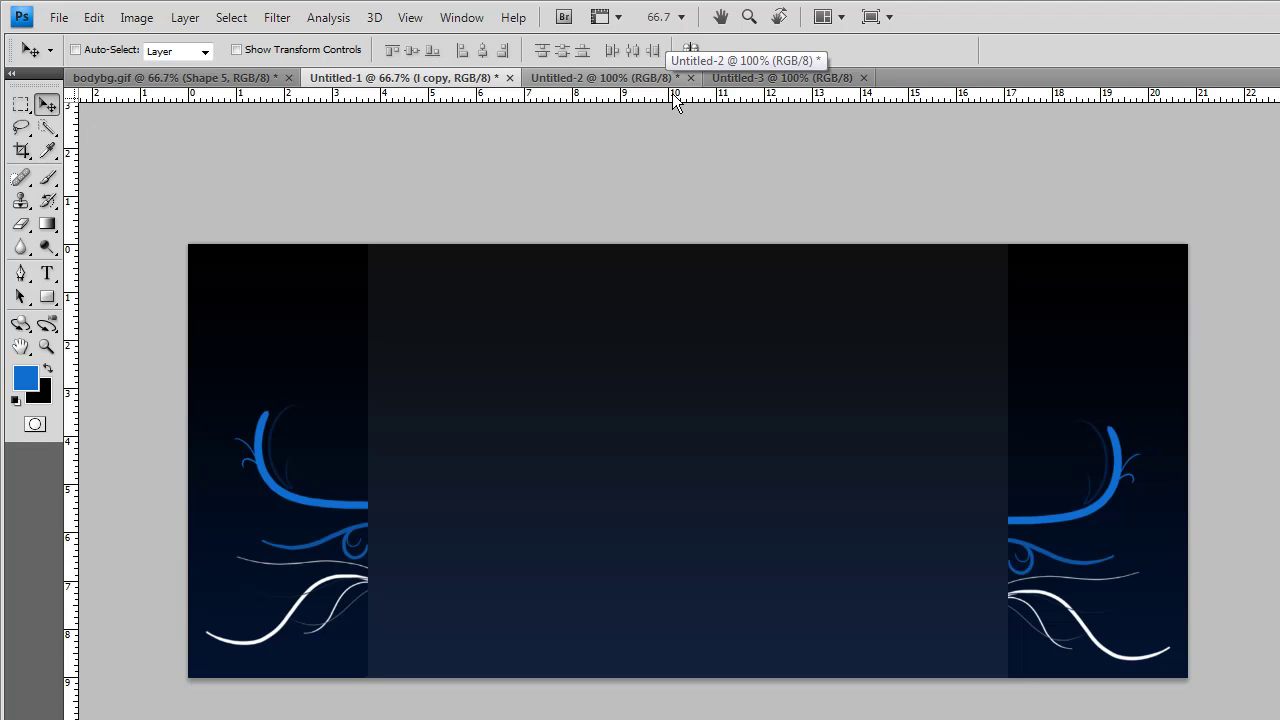
# - Hide the rulers
pyautogui.hotkey('ctrl', 'r')
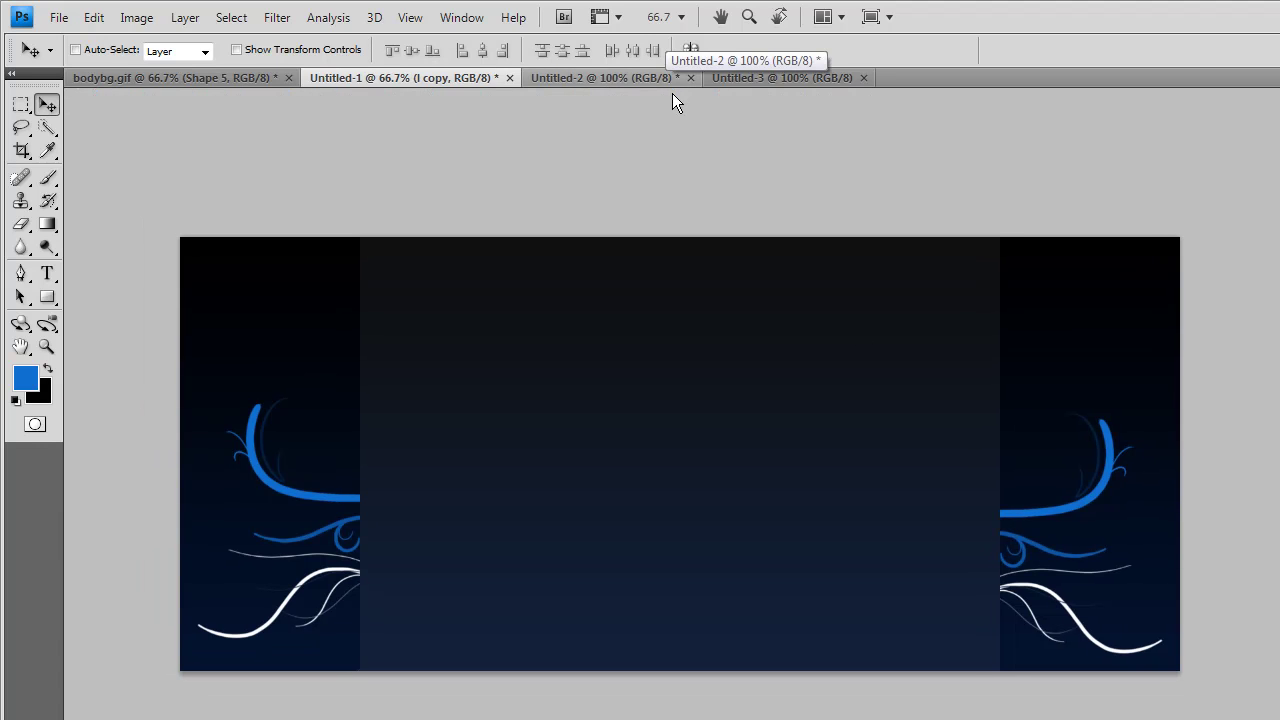
# - Show the rulers and add a vertical guide near 11 and a horizontal guide near 4 on the rulers
pyautogui.hotkey('ctrl', 'r')
pyautogui.hotkey('ctrl', 'r')
pyautogui.hotkey('ctrl', 'r')
pyautogui.hotkey('ctrl', 'r')
pyautogui.hotkey('ctrl', 'r')
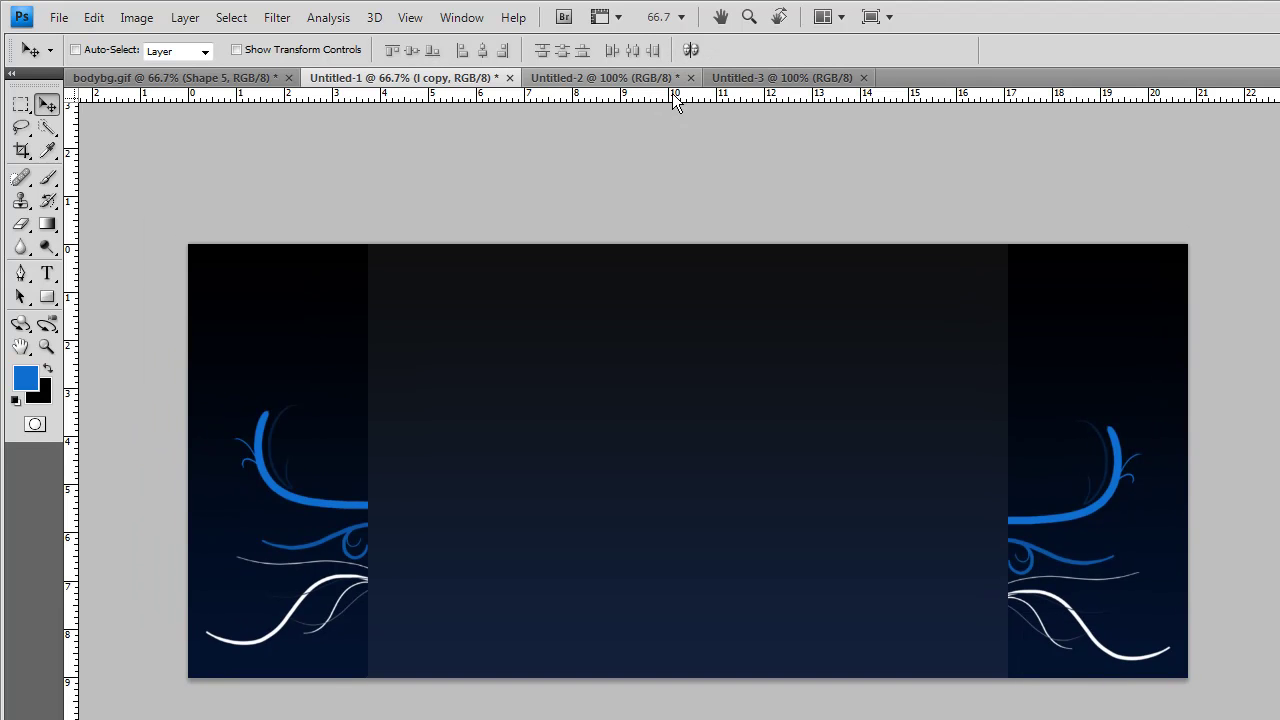
pyautogui.moveTo(702, 93); pyautogui.dragTo(743, 434)
# - Align the horizontal guide with the tip of the small upper tendril on the left swirl
pyautogui.hotkey('ctrl', '+')
pyautogui.hotkey('ctrl', '+')
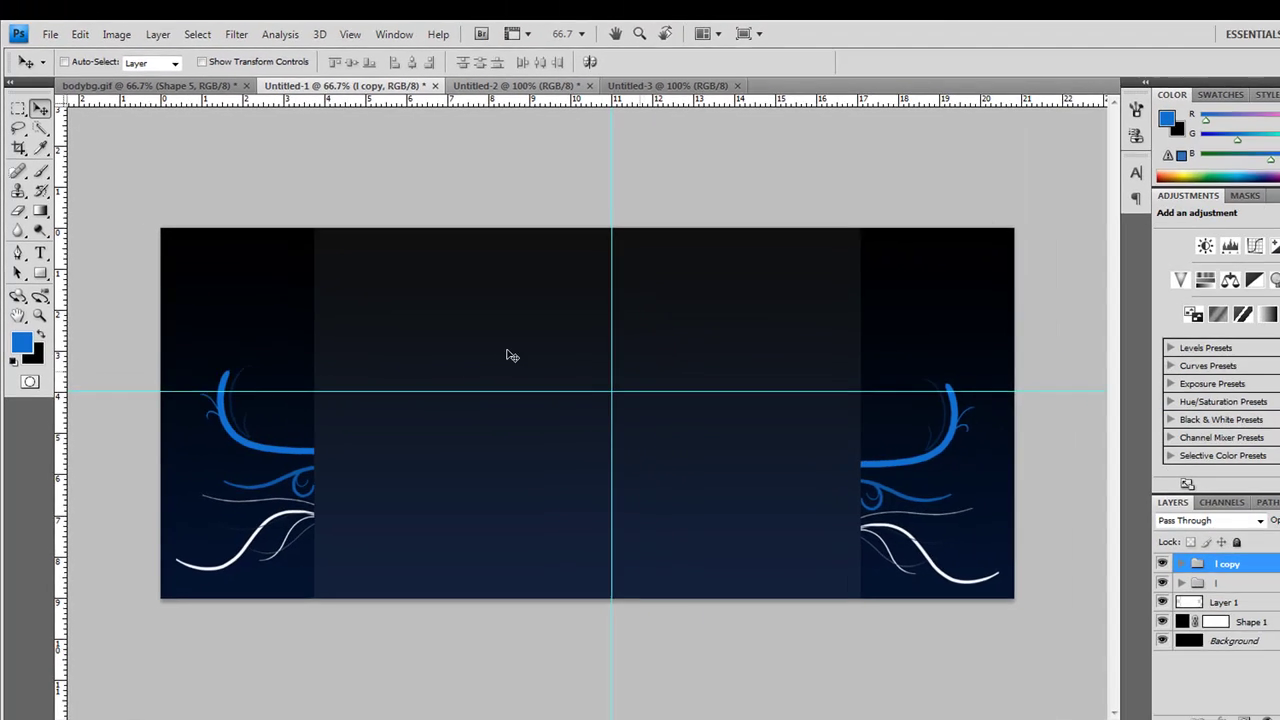
pyautogui.moveTo(620, 690); pyautogui.dragTo(448, 690)
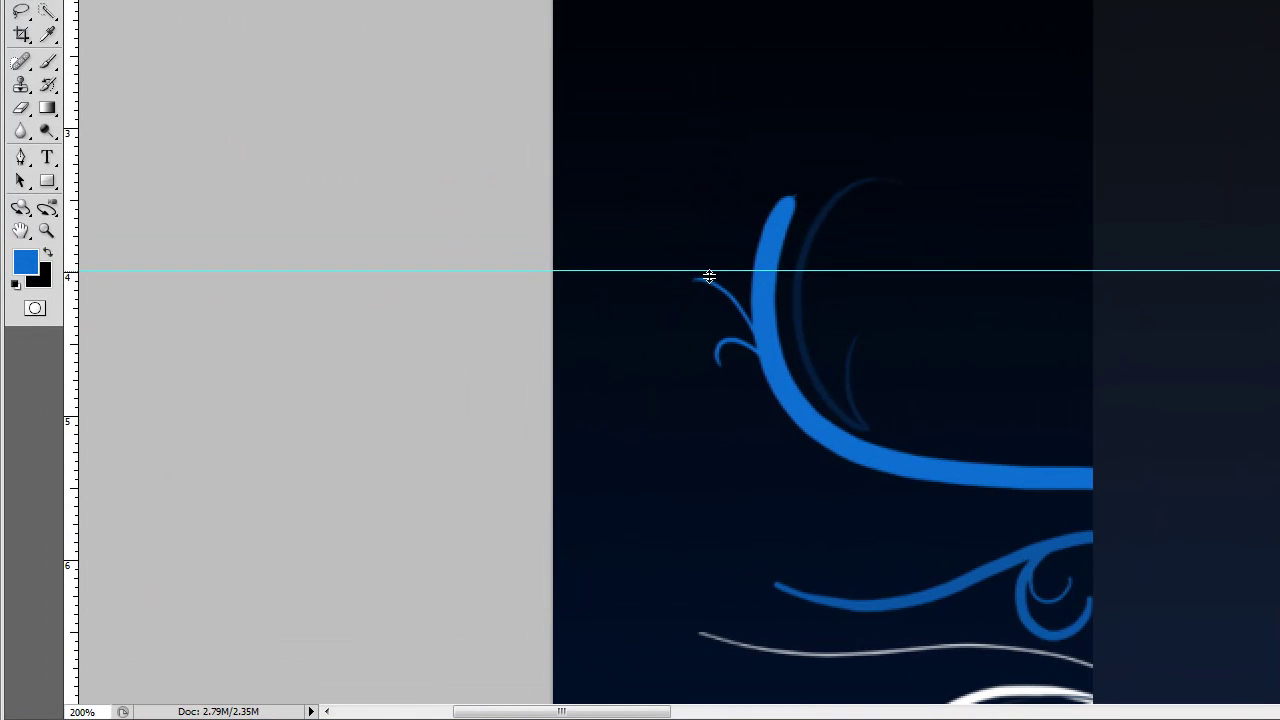
pyautogui.moveTo(567, 337); pyautogui.dragTo(569, 341)
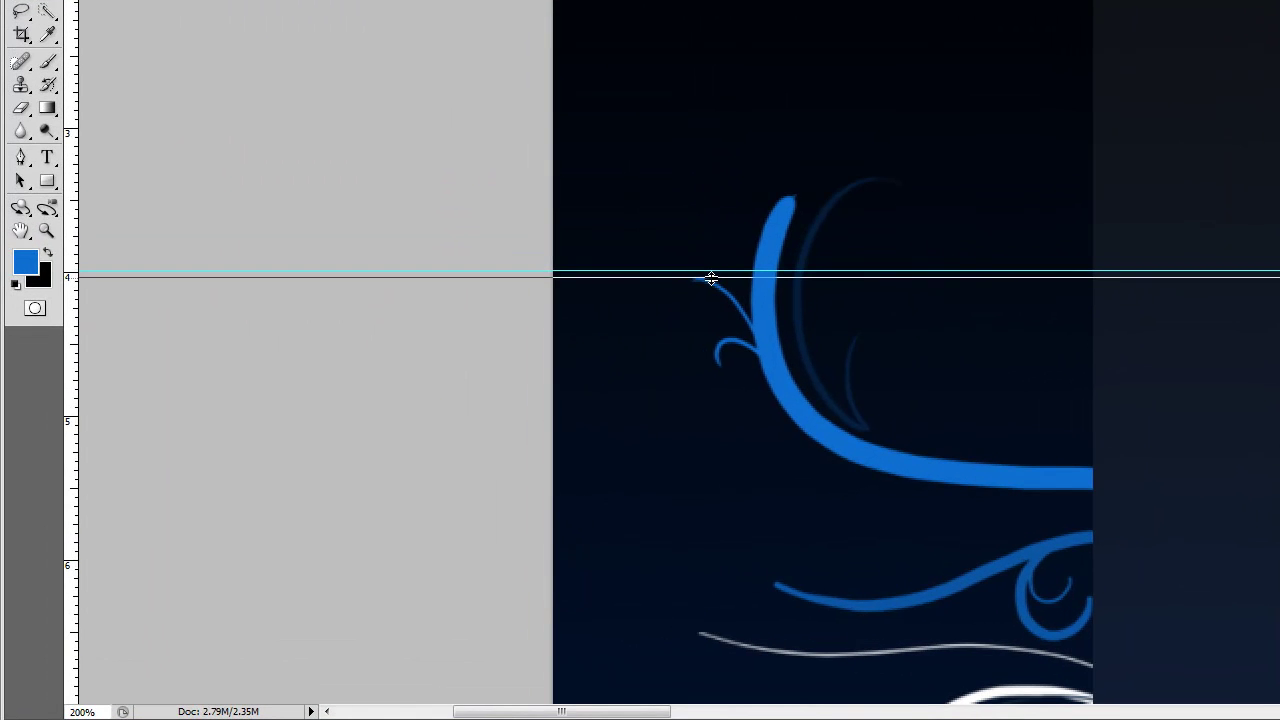
pyautogui.moveTo(710, 277); pyautogui.dragTo(697, 282)
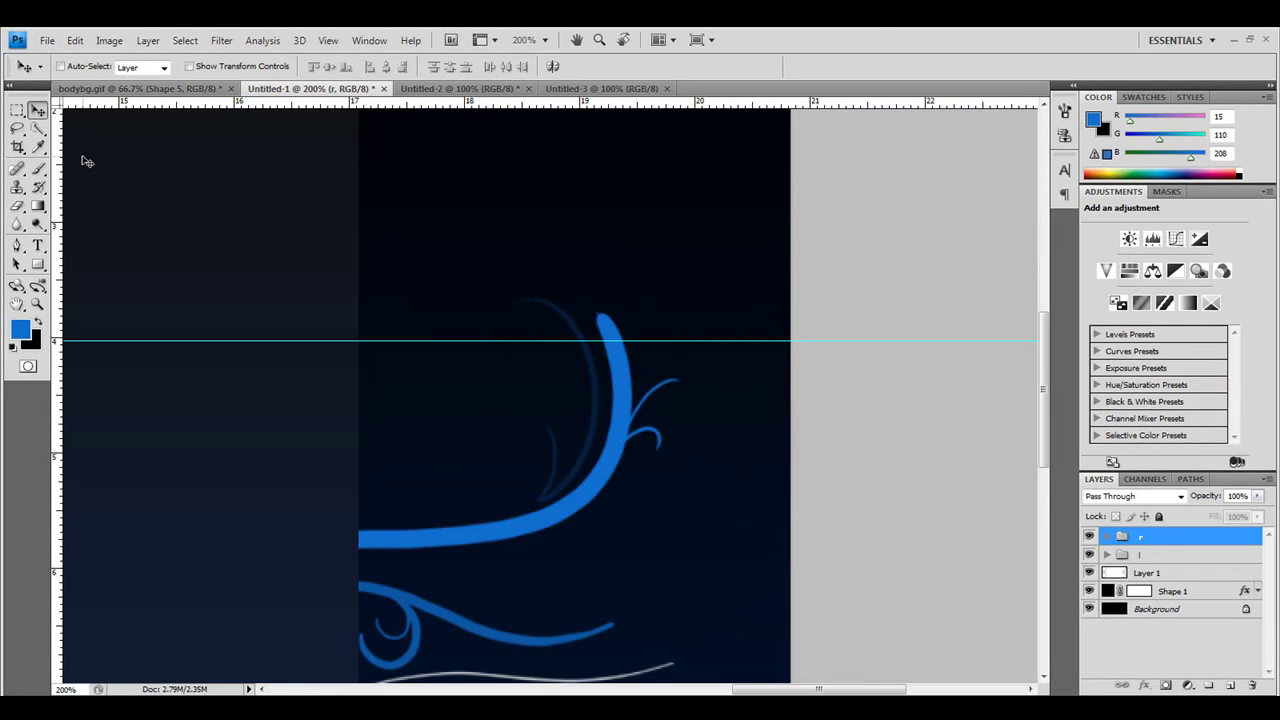
# - Nudge the right swirl group "r" up until its upper tendril tip matches the height of the left swirl's
pyautogui.press('Up')
pyautogui.press('Up')
pyautogui.press('Up')
pyautogui.press('Up')
pyautogui.press('Up')
pyautogui.press('Up')
pyautogui.press('Up')
pyautogui.press('Up')
pyautogui.press('Up')
pyautogui.press('Up')
pyautogui.press('Up')
pyautogui.press('Up')
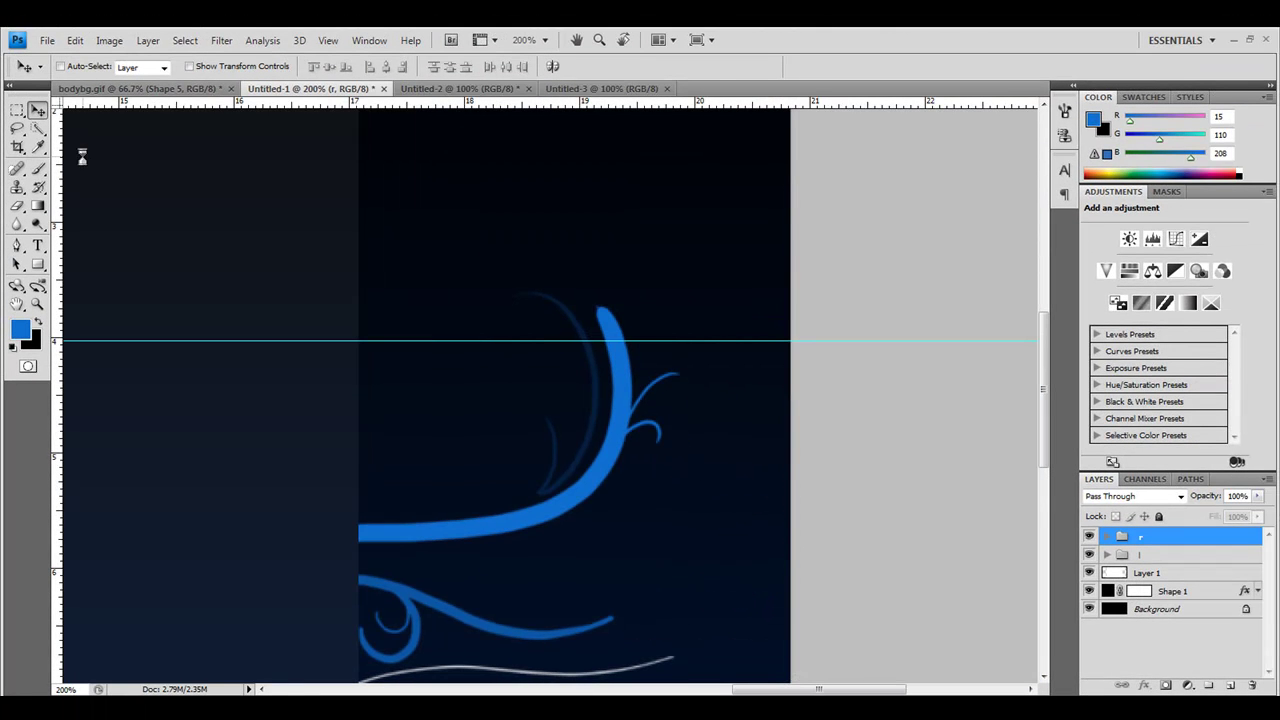
pyautogui.press('Up')
pyautogui.press('Up')
pyautogui.press('Up')
pyautogui.press('Up')
pyautogui.press('Up')
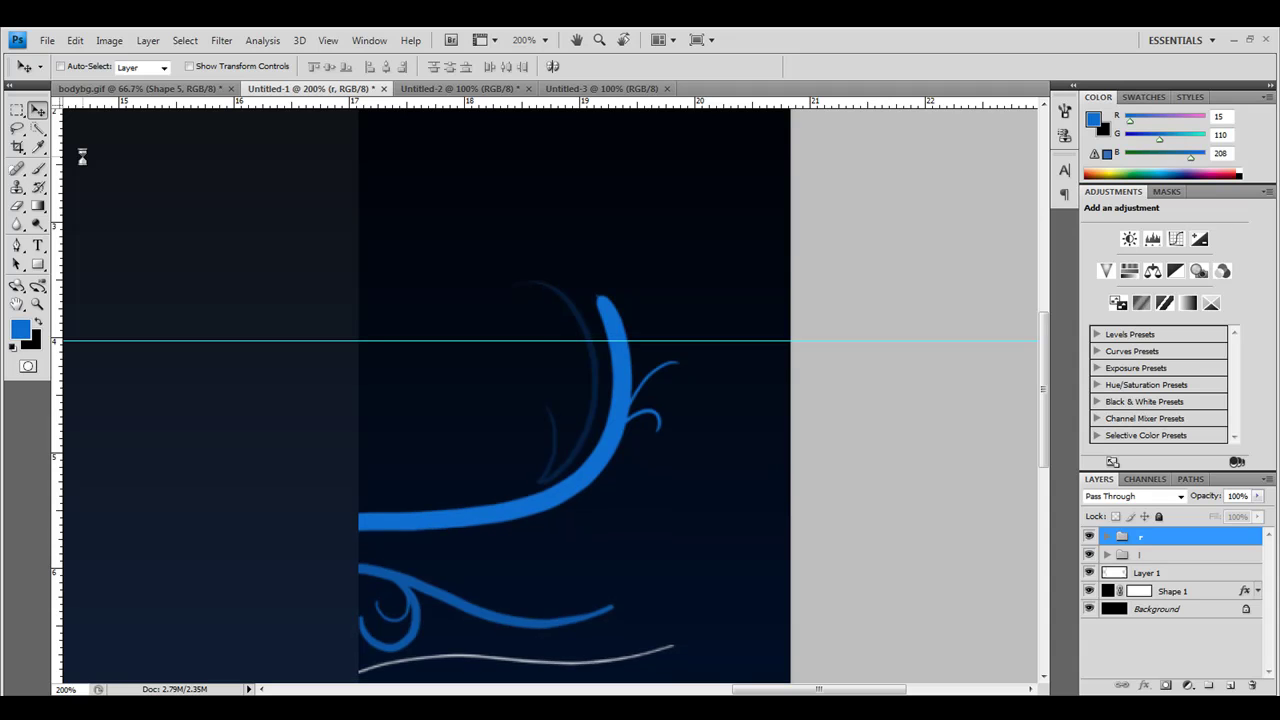
pyautogui.press('Up')
pyautogui.press('Up')
pyautogui.press('Up')
pyautogui.press('Up')
pyautogui.press('Up')
pyautogui.press('Up')
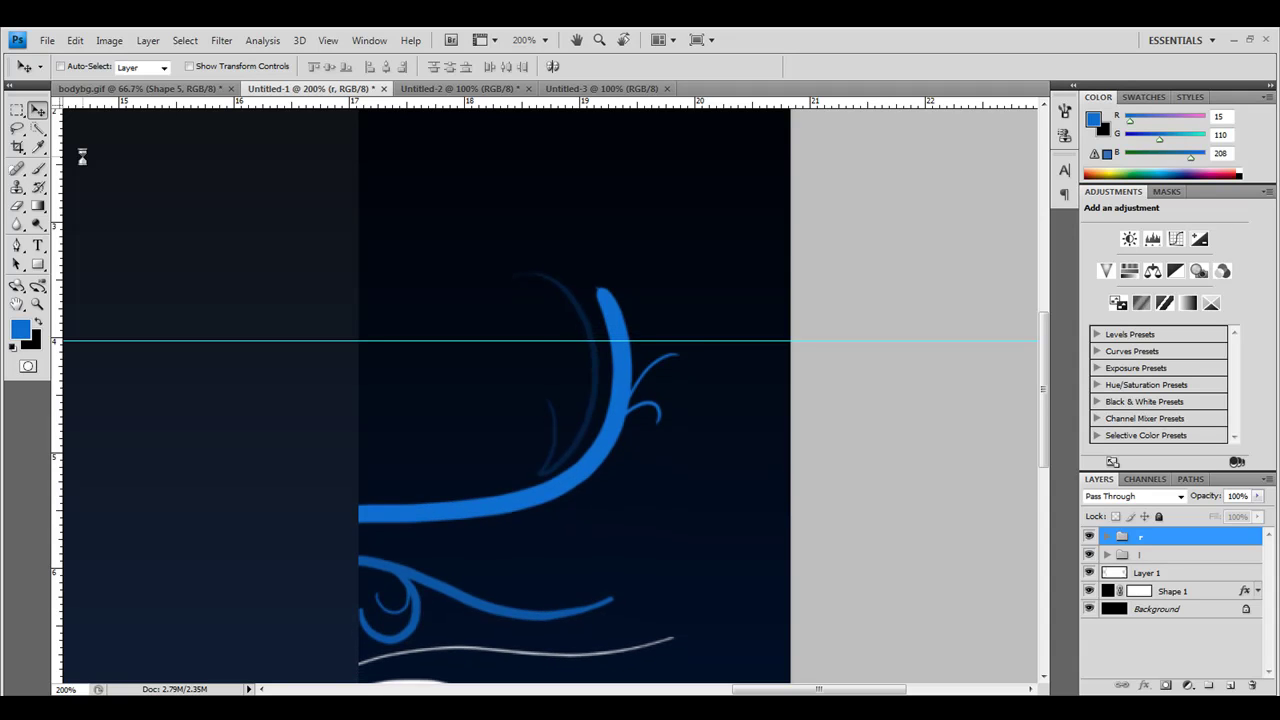
pyautogui.hotkey('ctrl', '-')
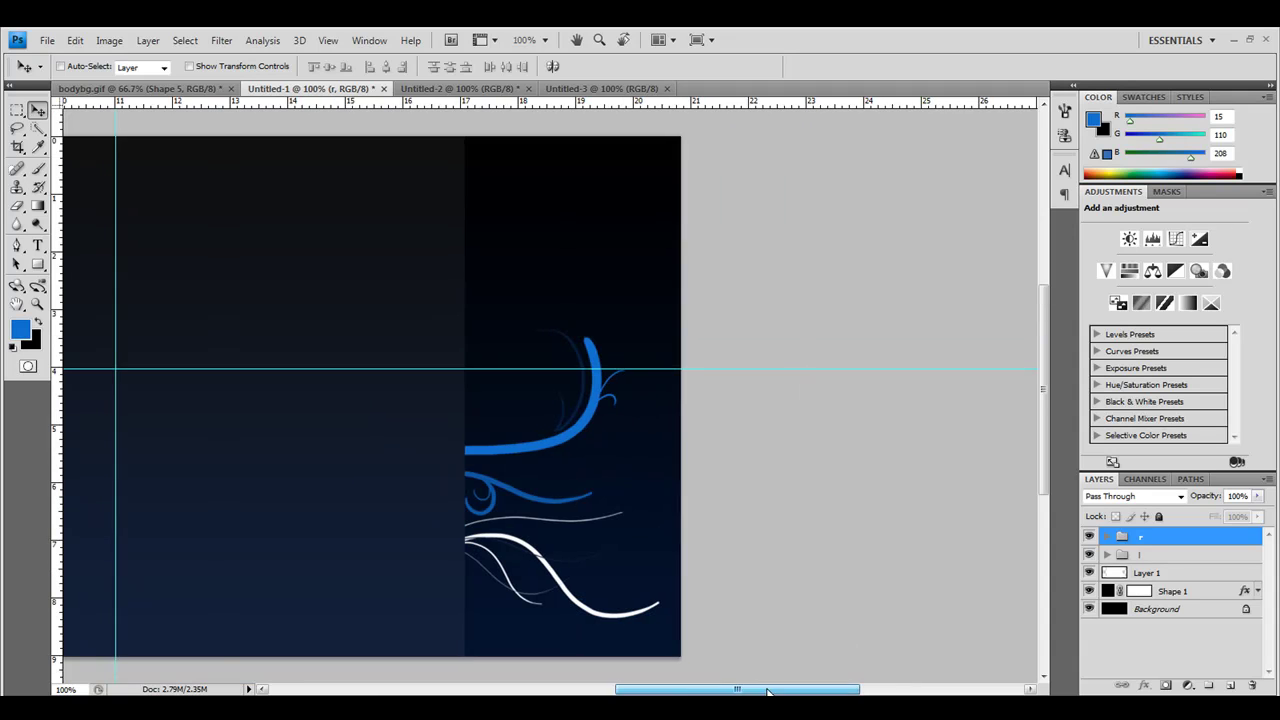
pyautogui.hotkey('ctrl', '-')
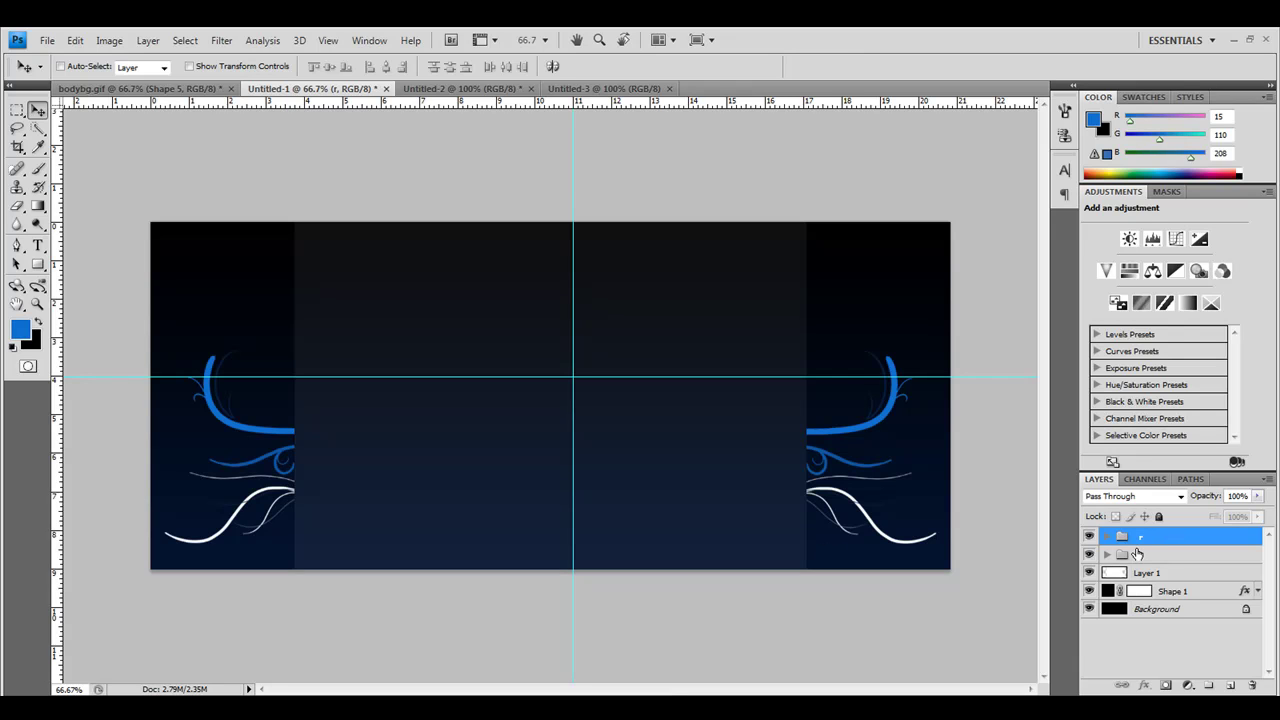
# - Hide and show Layer 1 again to check which part of the background it covers
pyautogui.click(1184, 575)
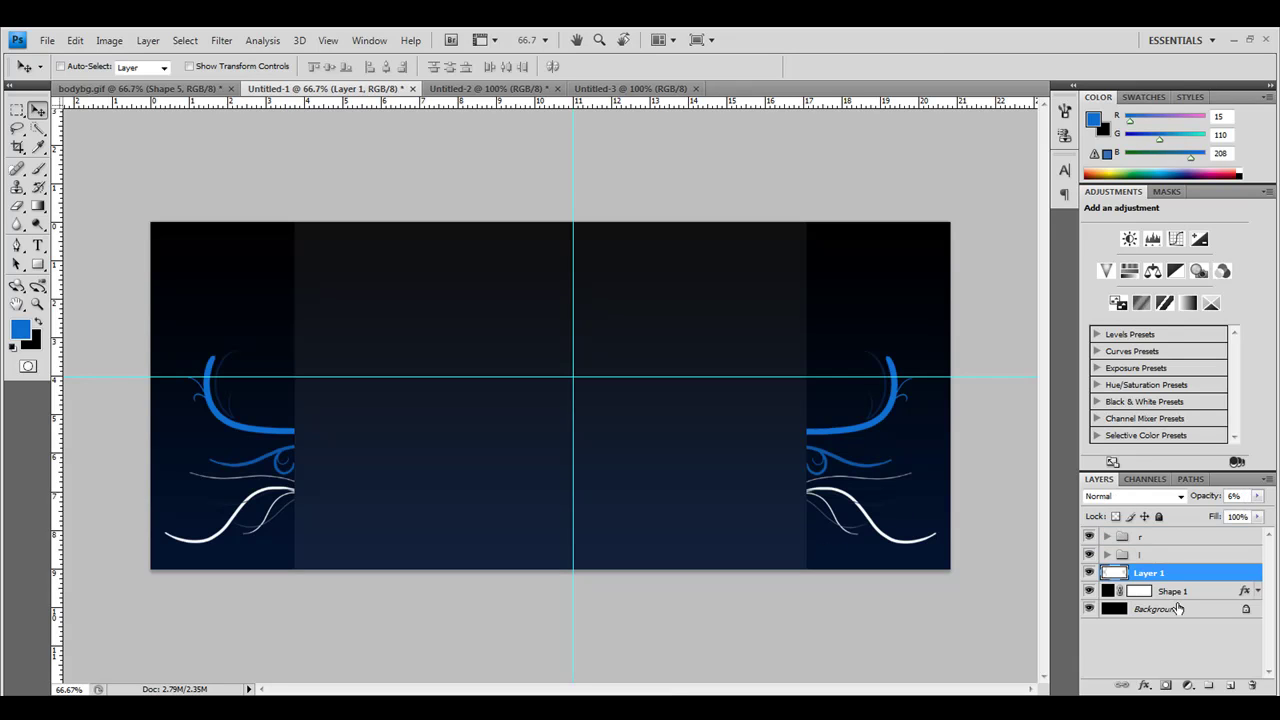
pyautogui.click(1089, 573)
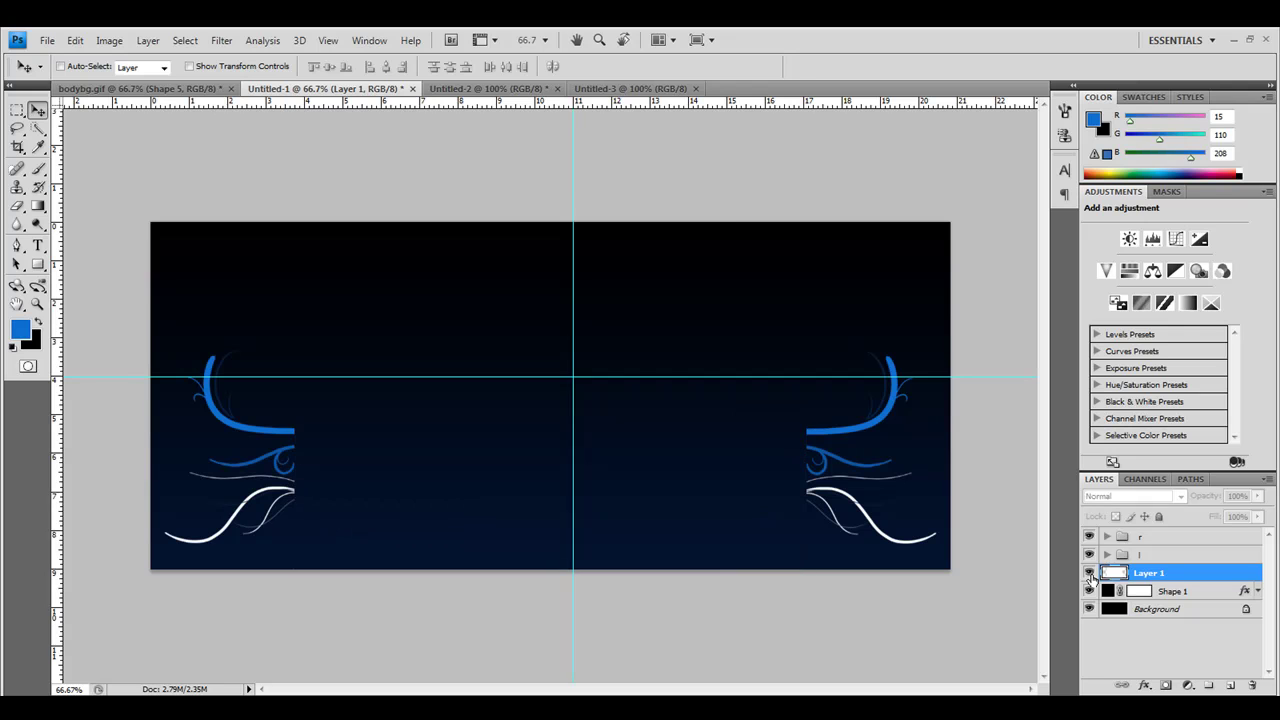
pyautogui.click(1089, 573)
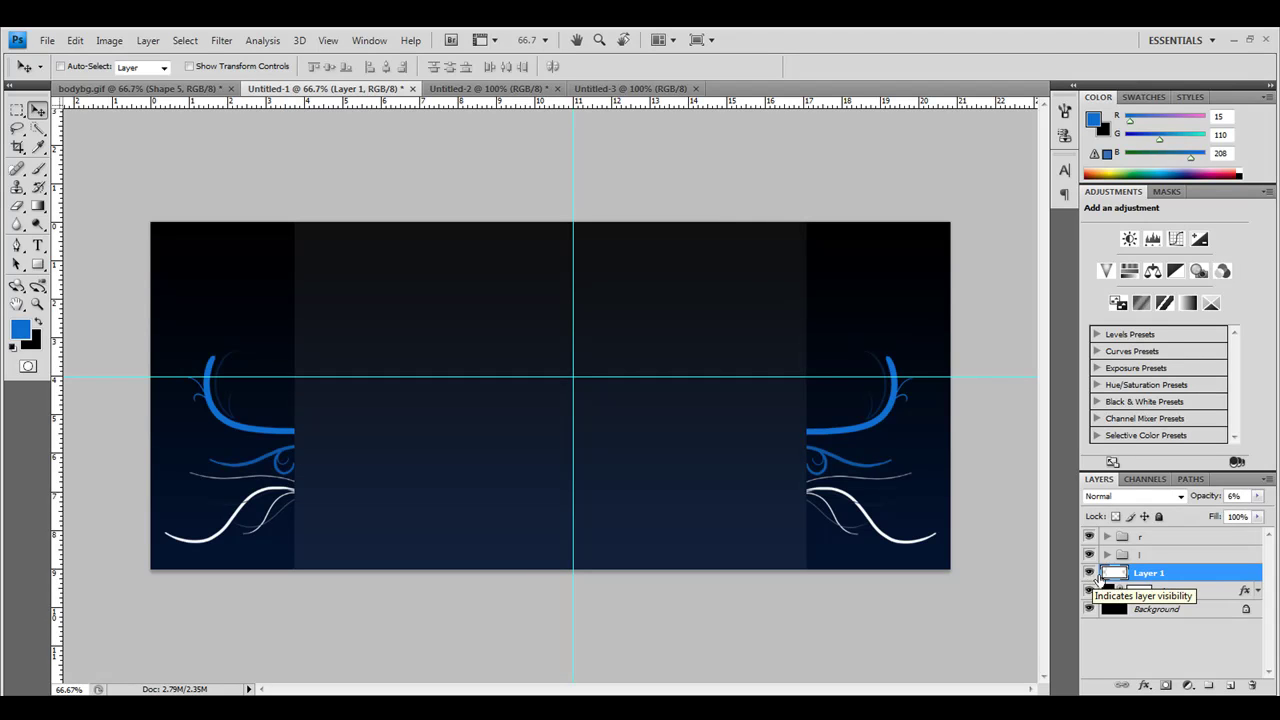
# - Add a new layer above Shape 1 and set the Brush tool to the soft 200 px brush enlarged to 1200 px
pyautogui.click(1175, 593)
pyautogui.click(1229, 685)
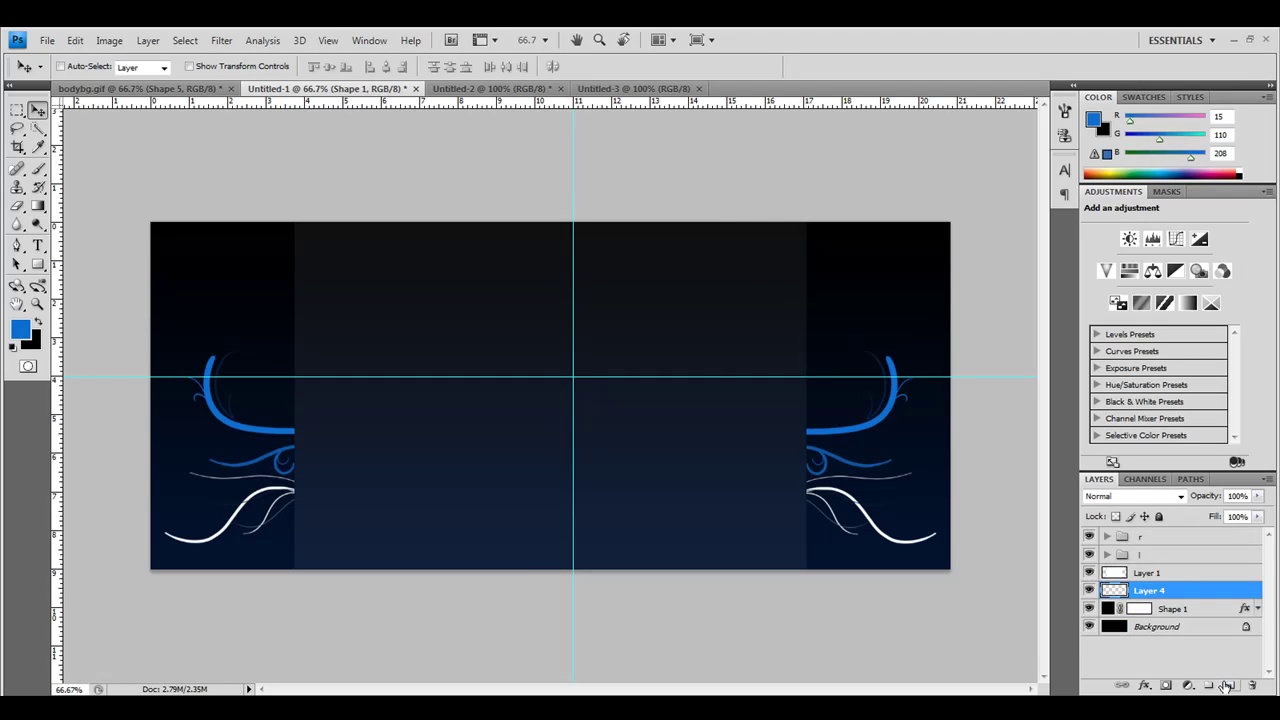
pyautogui.click(38, 168)
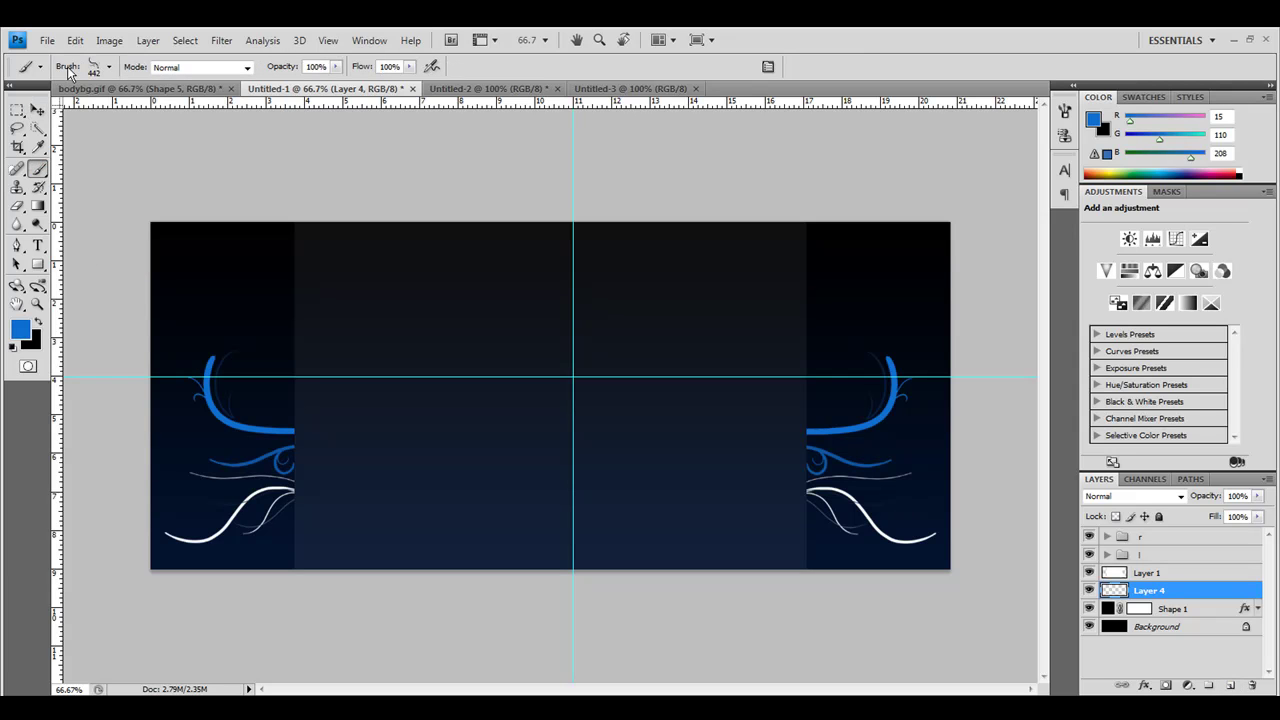
pyautogui.click(89, 67)
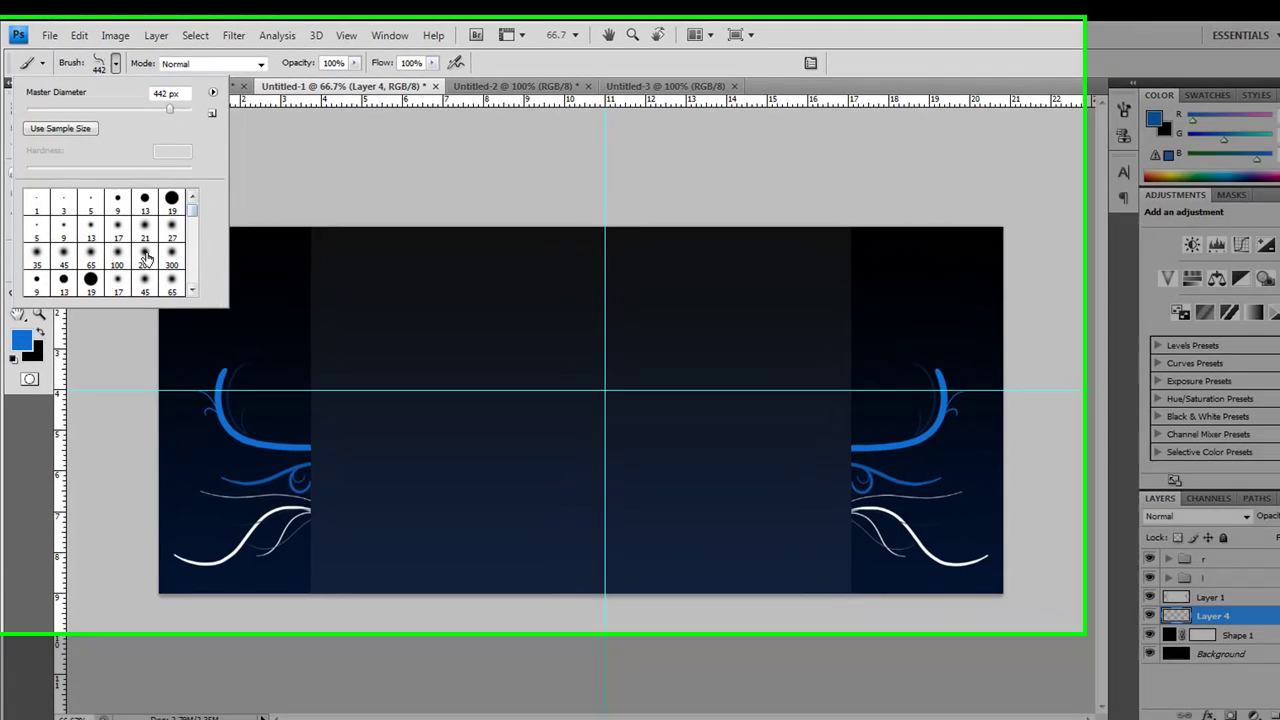
pyautogui.click(137, 245)
pyautogui.moveTo(140, 110)
pyautogui.mouseDown()
pyautogui.moveTo(258, 106)
pyautogui.moveTo(219, 104)
pyautogui.mouseUp()
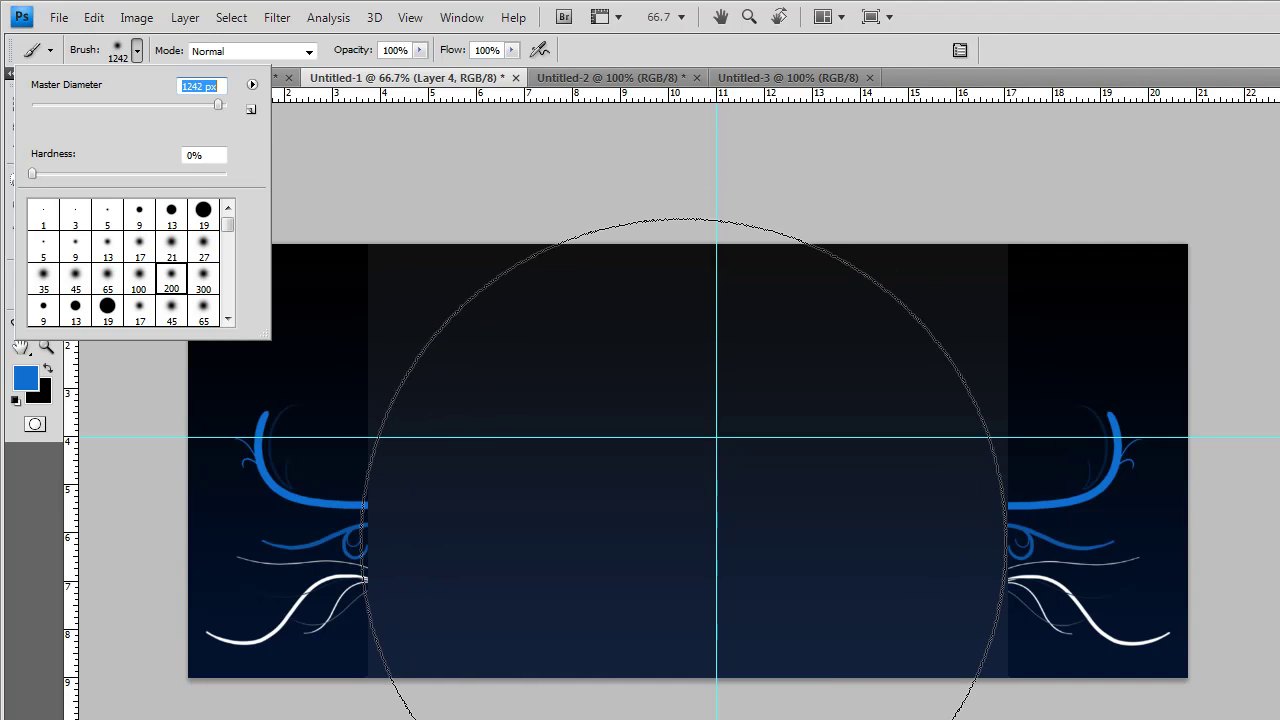
pyautogui.write('1200')
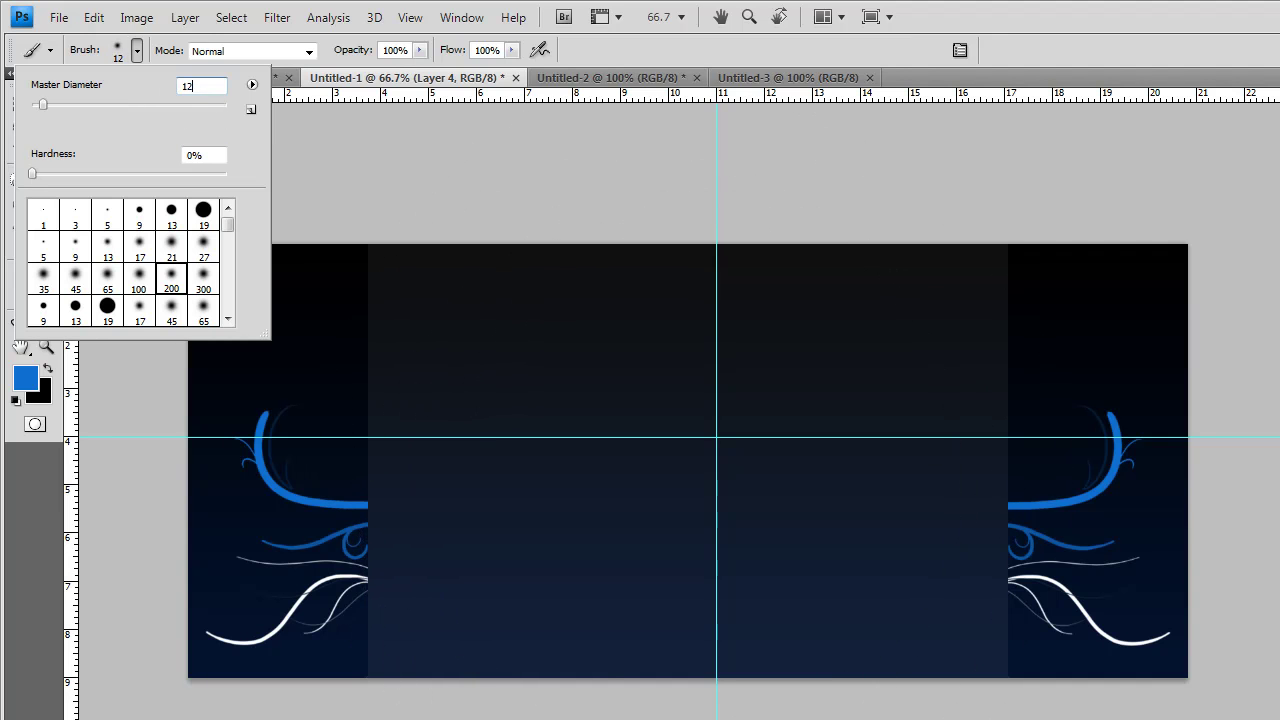
pyautogui.write(' px')
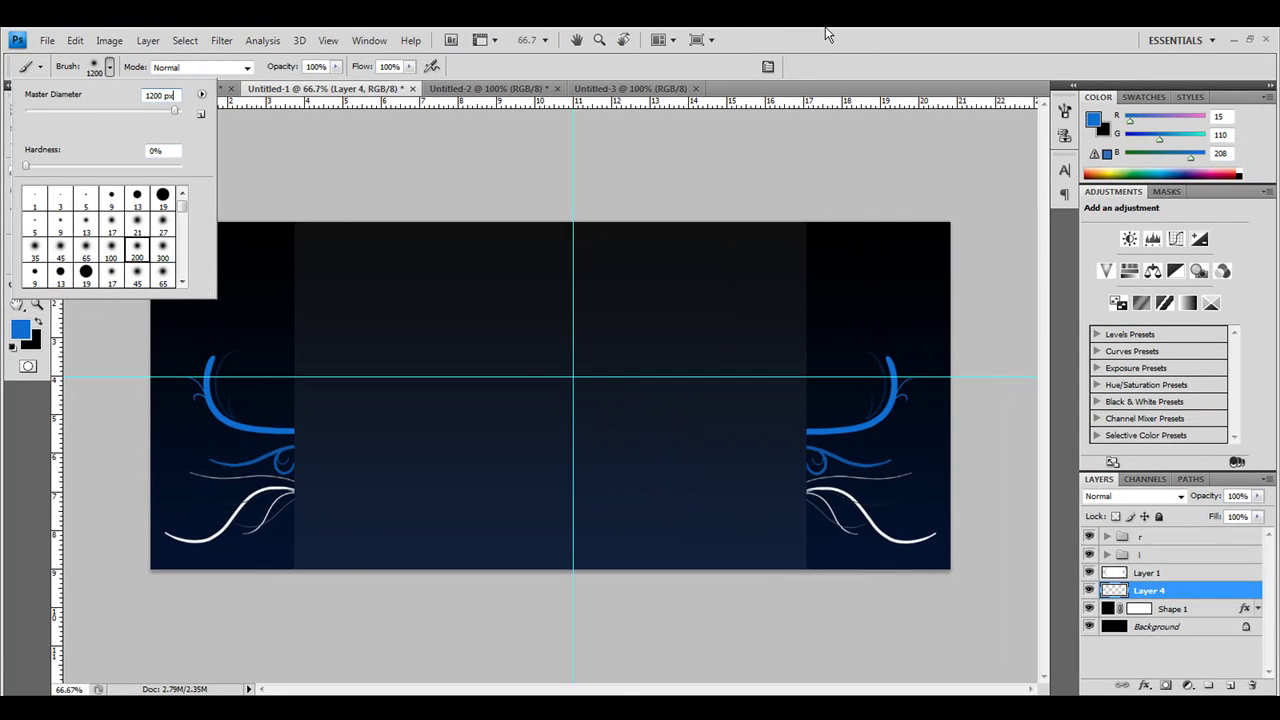
pyautogui.press('Return')
# - Change the foreground color to the lighter blue #0f8ed0
pyautogui.press('i')
pyautogui.click(20, 330)
pyautogui.moveTo(1117, 400); pyautogui.dragTo(1117, 404)
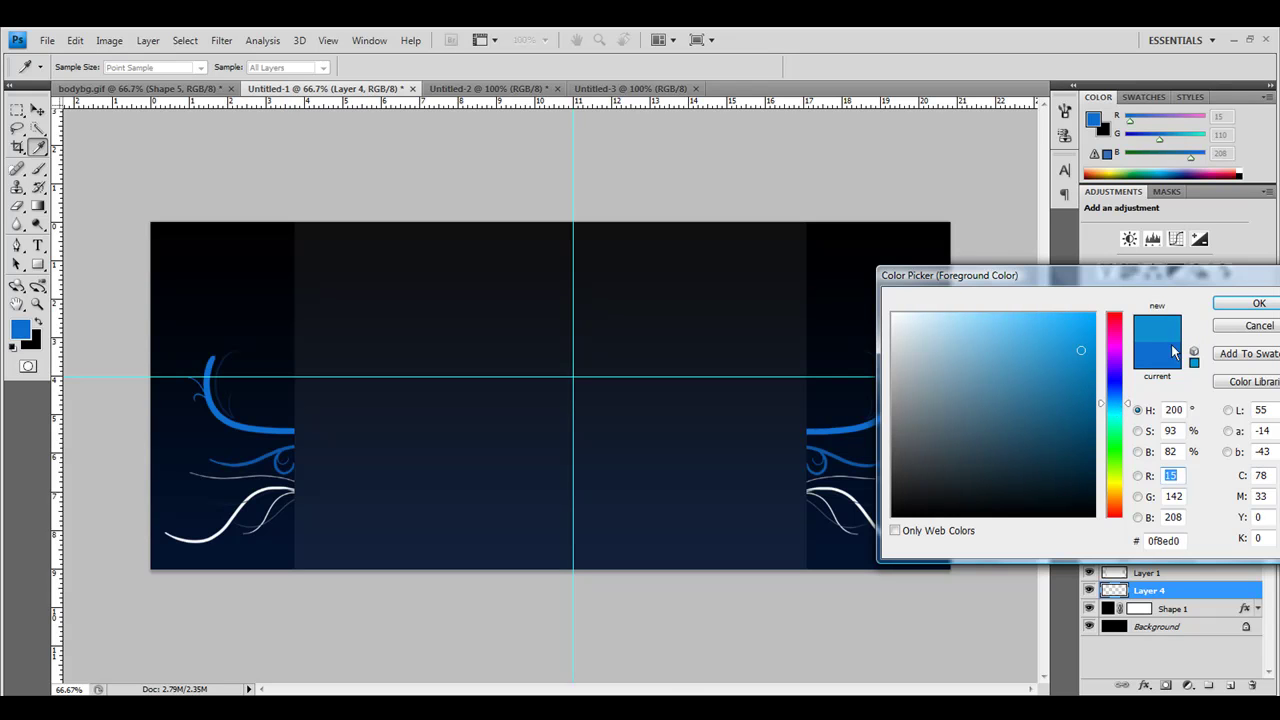
pyautogui.click(1259, 303)
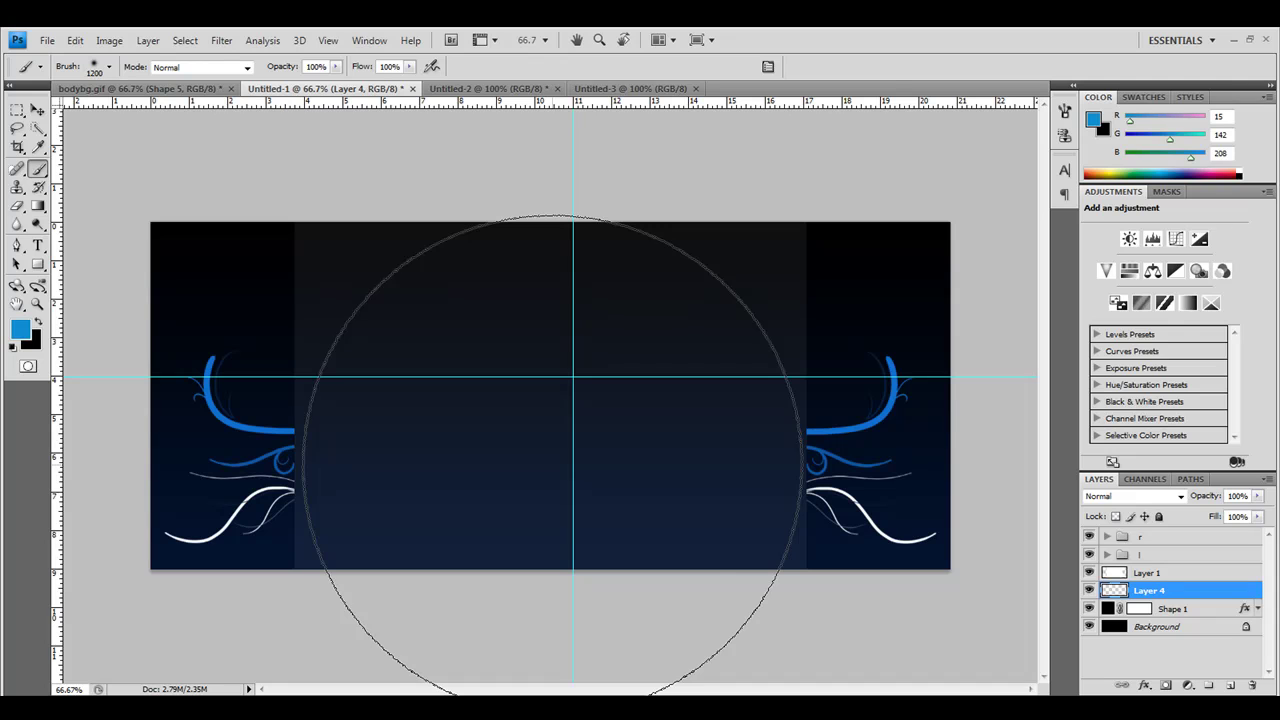
# - Try a 1200 px glow dab, undo it, and paint a 1000 px soft blue glow in the lower middle of the content area instead
pyautogui.click(553, 455)
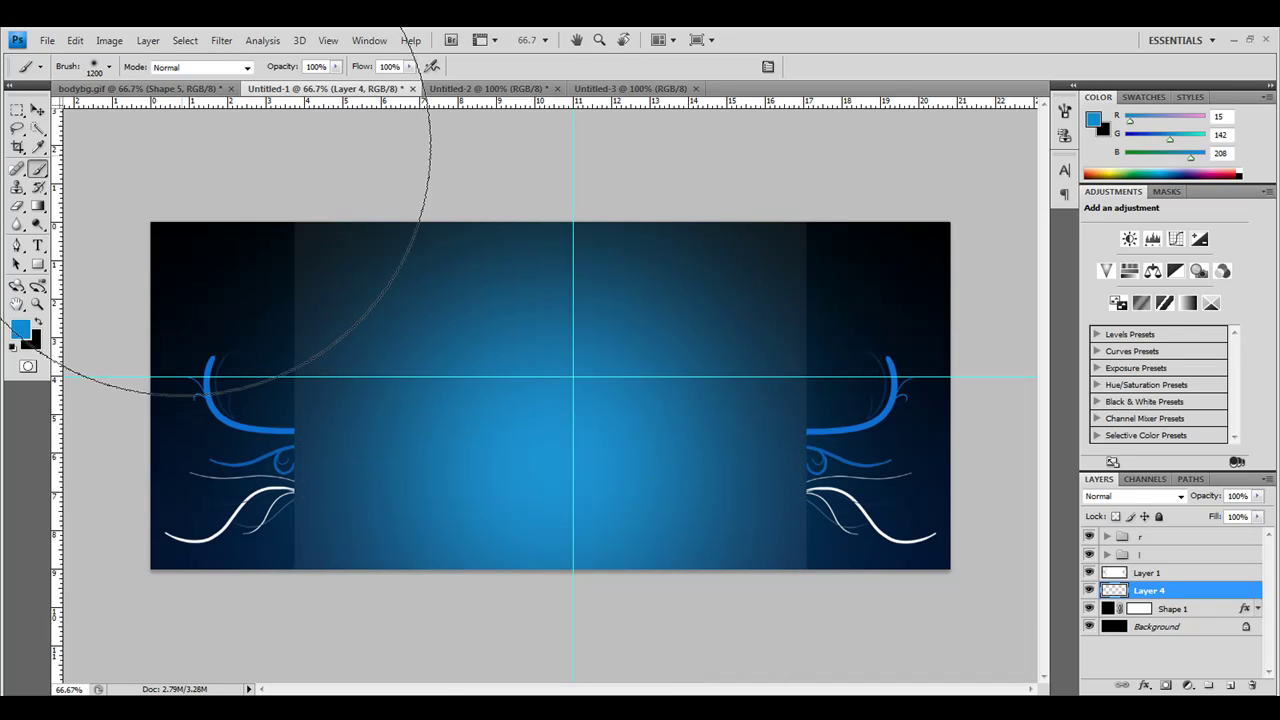
pyautogui.hotkey('ctrl', 'z')
pyautogui.click(98, 65)
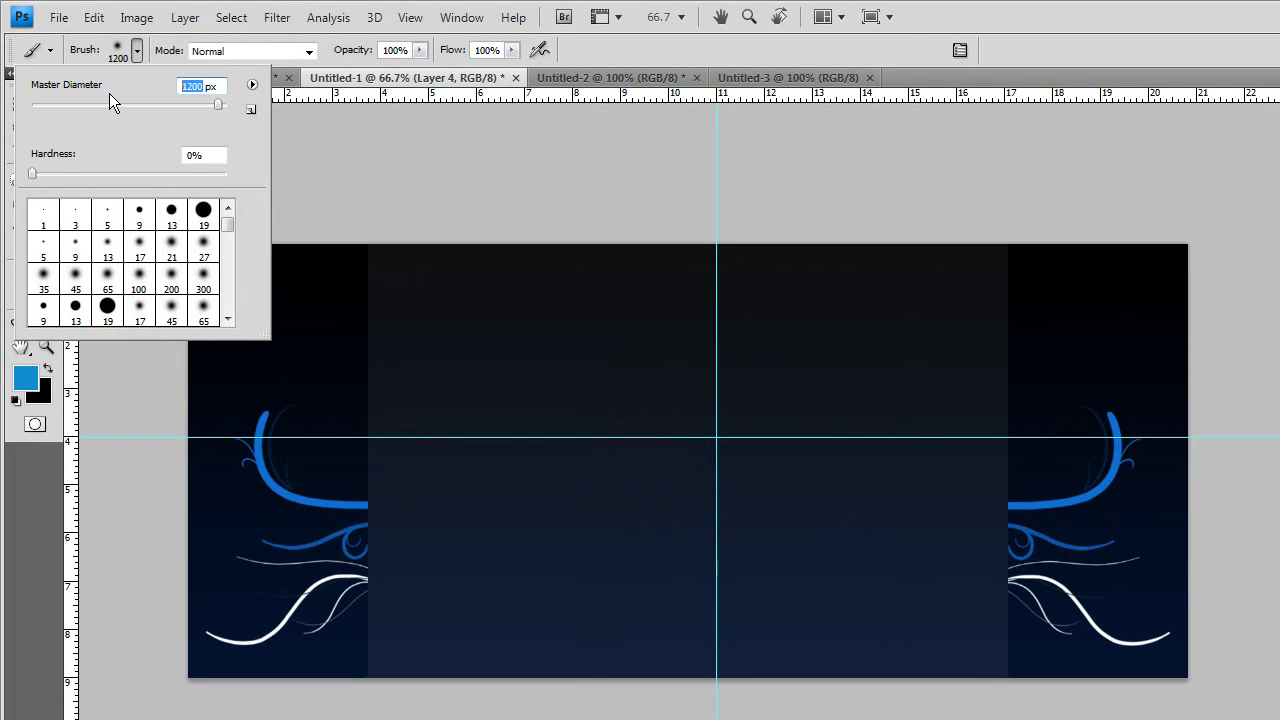
pyautogui.write('1000')
pyautogui.press('Return')
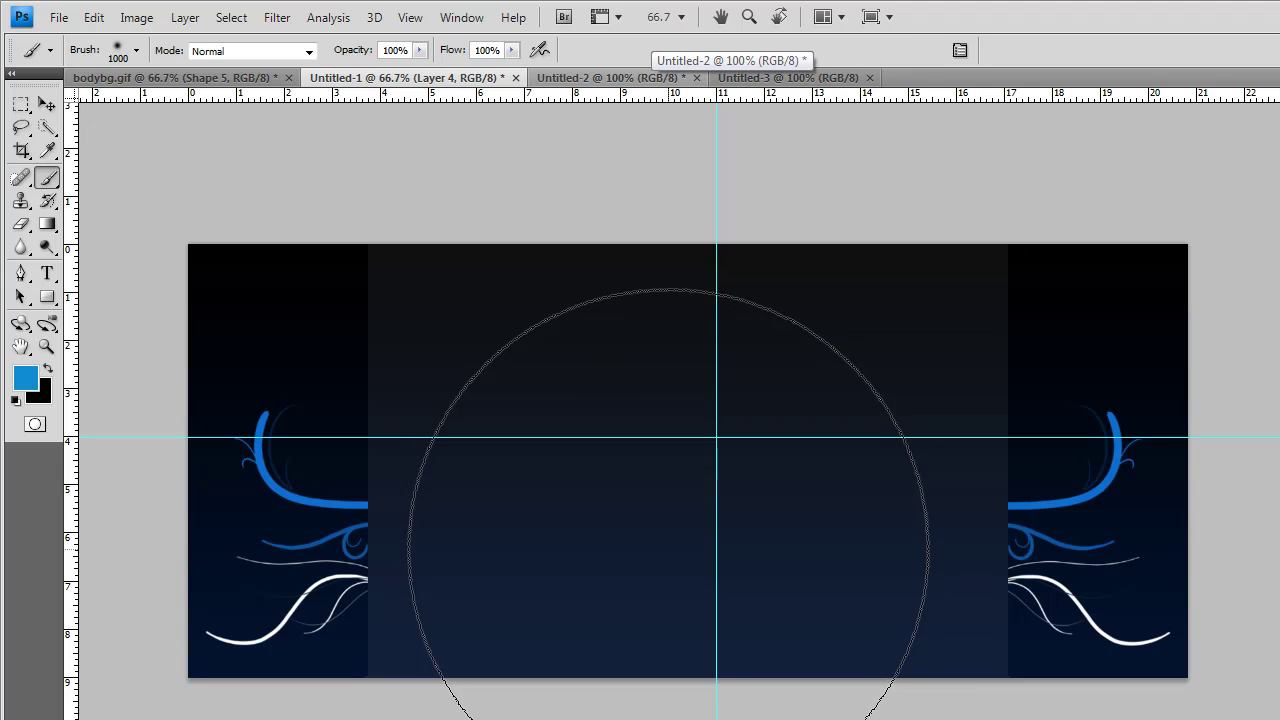
pyautogui.click(700, 520)
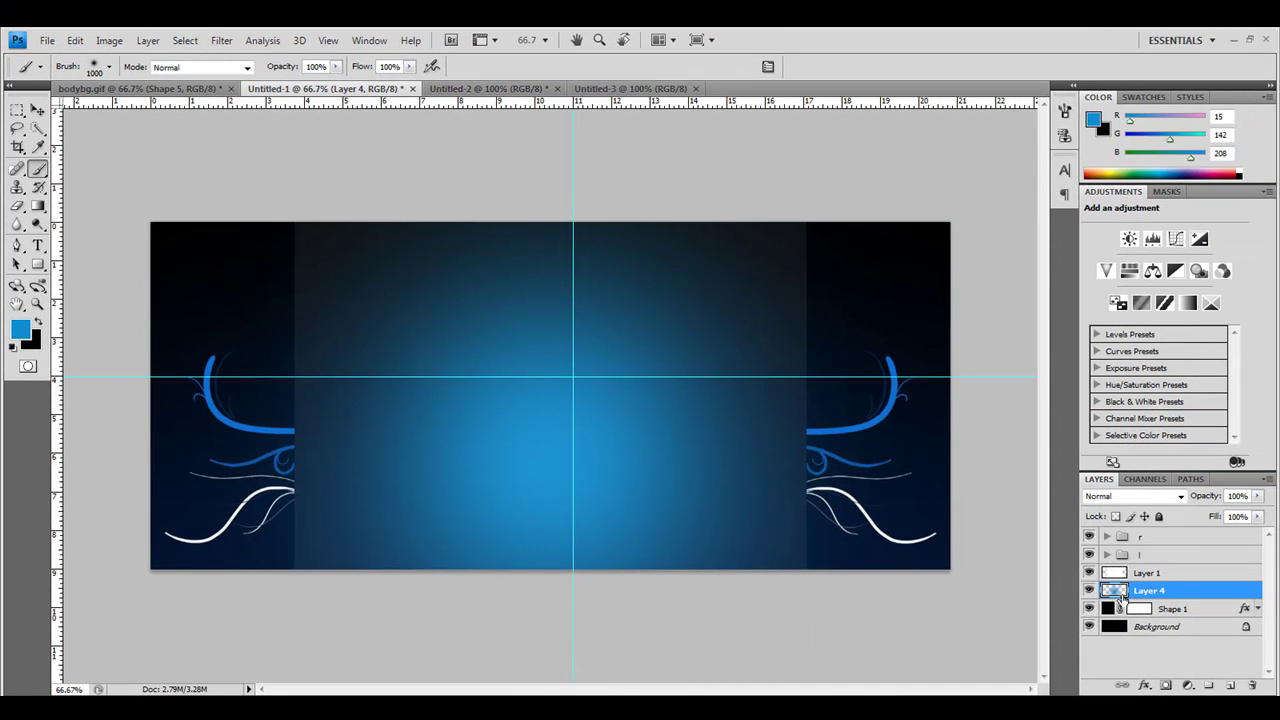
# - Lower the opacity of the glow on Layer 4 to 48%
pyautogui.click(1089, 573)
pyautogui.click(1089, 573)
pyautogui.moveTo(1259, 498); pyautogui.dragTo(1236, 515)
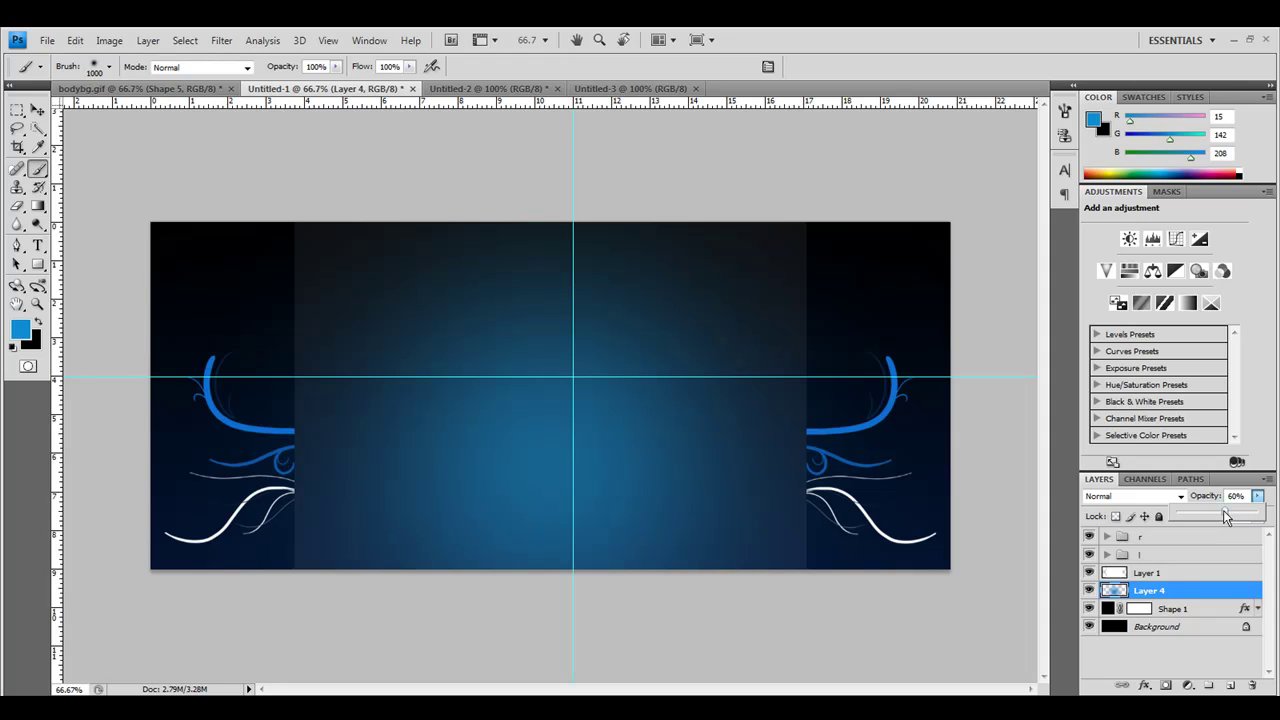
pyautogui.click(1182, 593)
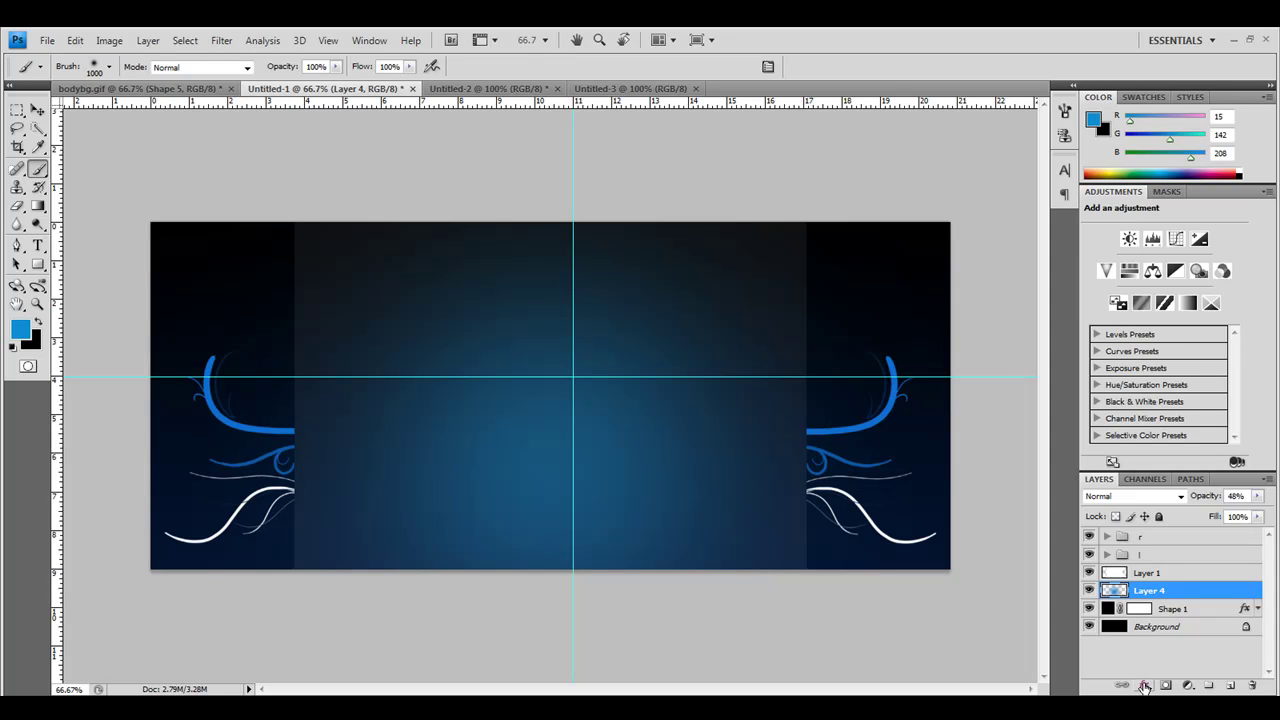
# - Add a Gradient Overlay to Layer 4 and change its gradient type to Noise
pyautogui.click(1145, 686)
pyautogui.click(1080, 650)
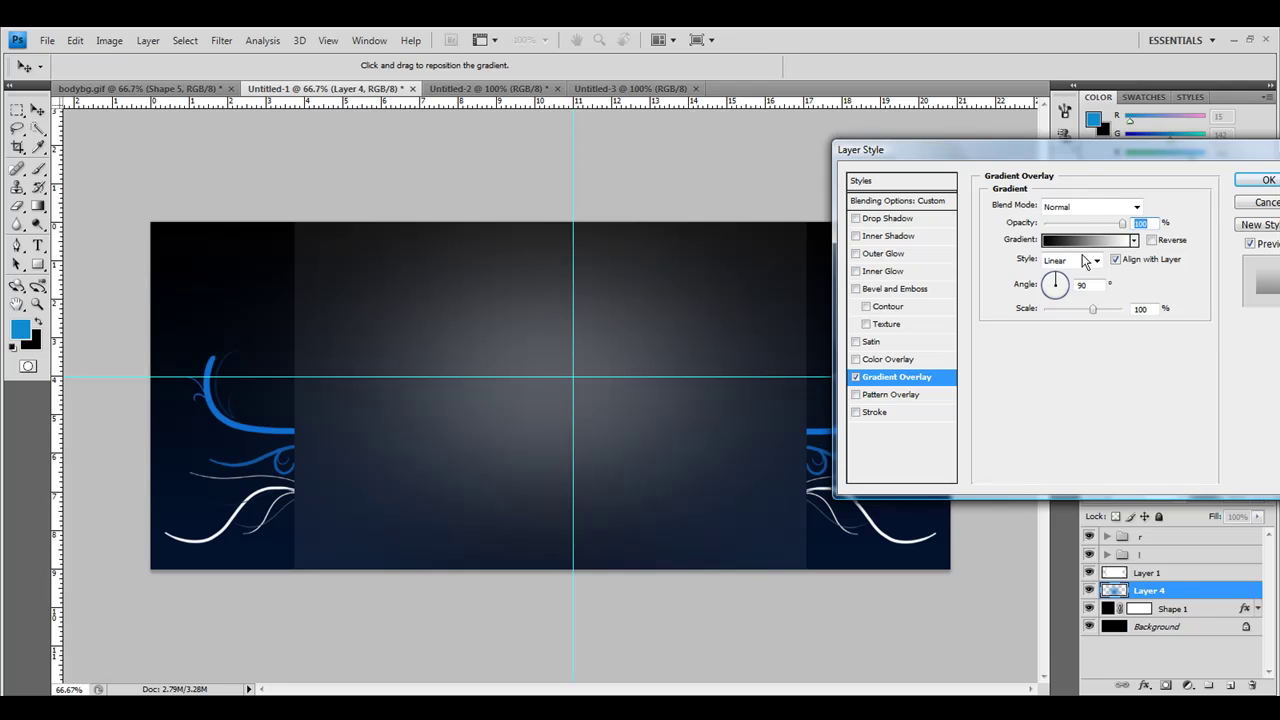
pyautogui.click(1098, 238)
pyautogui.click(1098, 236)
pyautogui.click(1100, 242)
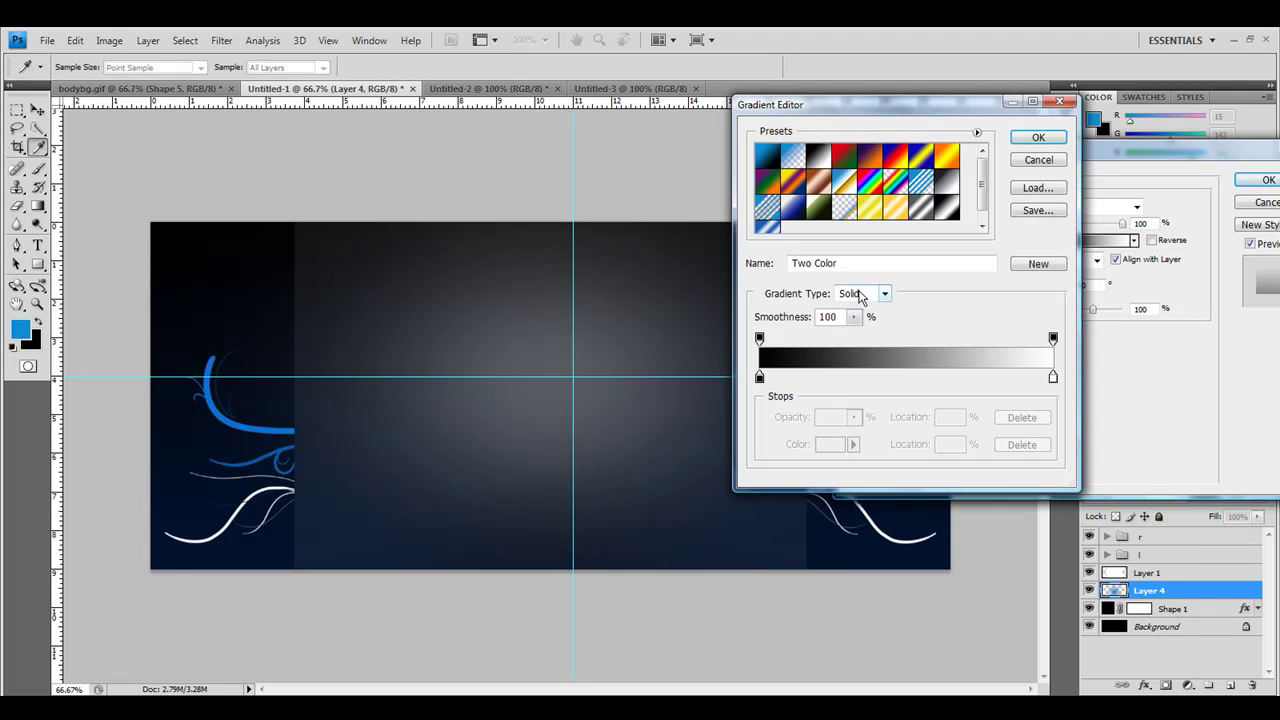
pyautogui.click(879, 293)
pyautogui.click(864, 316)
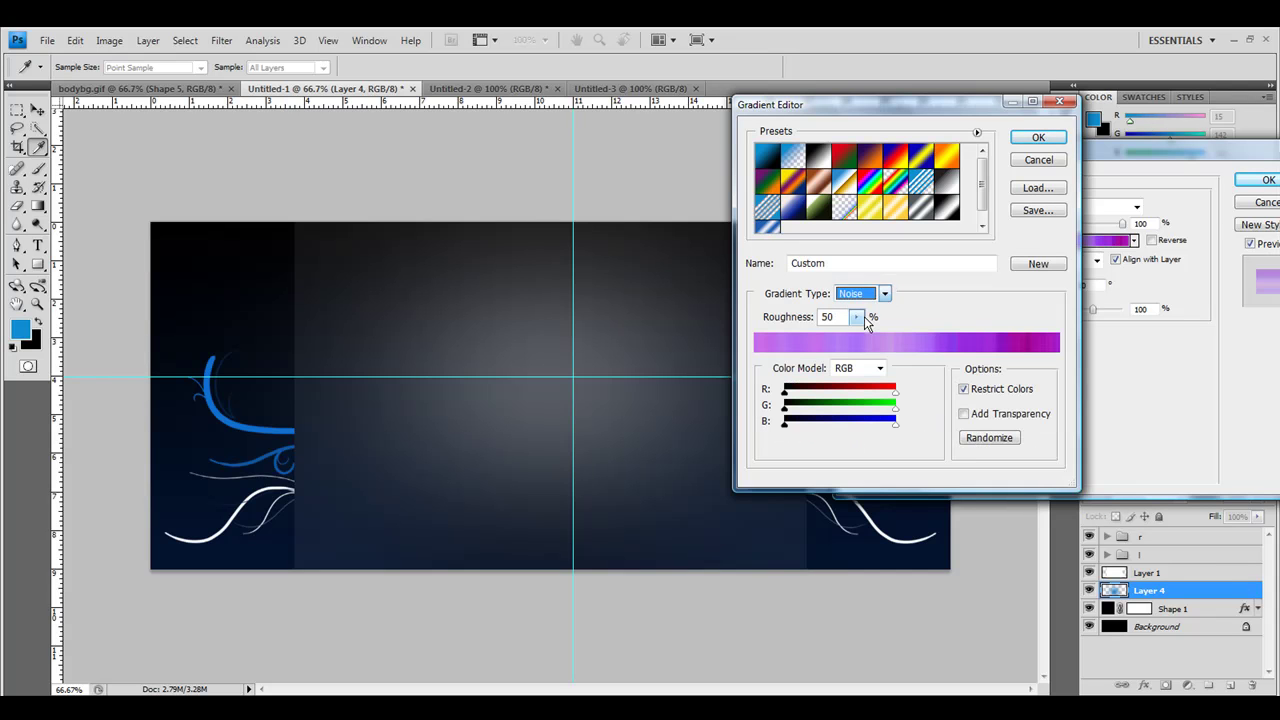
# - Randomize the noise gradient until it shows red, orange and pink tones, and apply it as Layer 4's Gradient Overlay
pyautogui.click(988, 438)
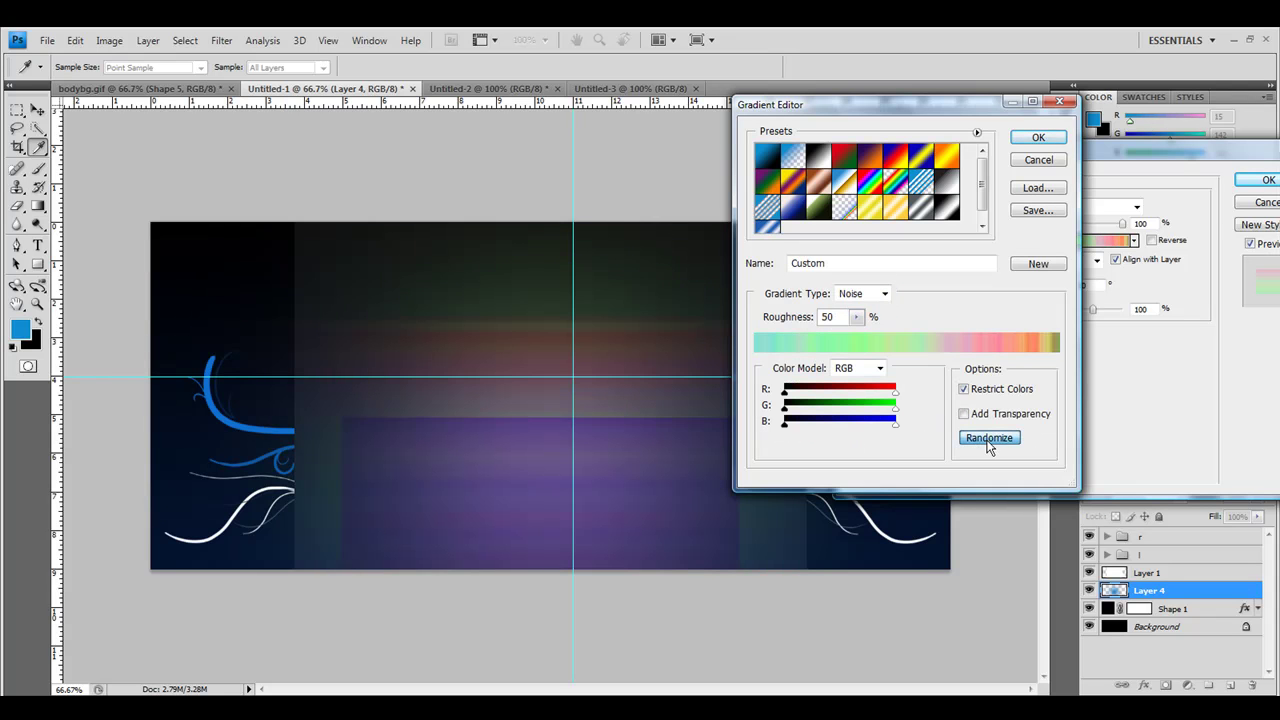
pyautogui.click(988, 438)
pyautogui.click(988, 440)
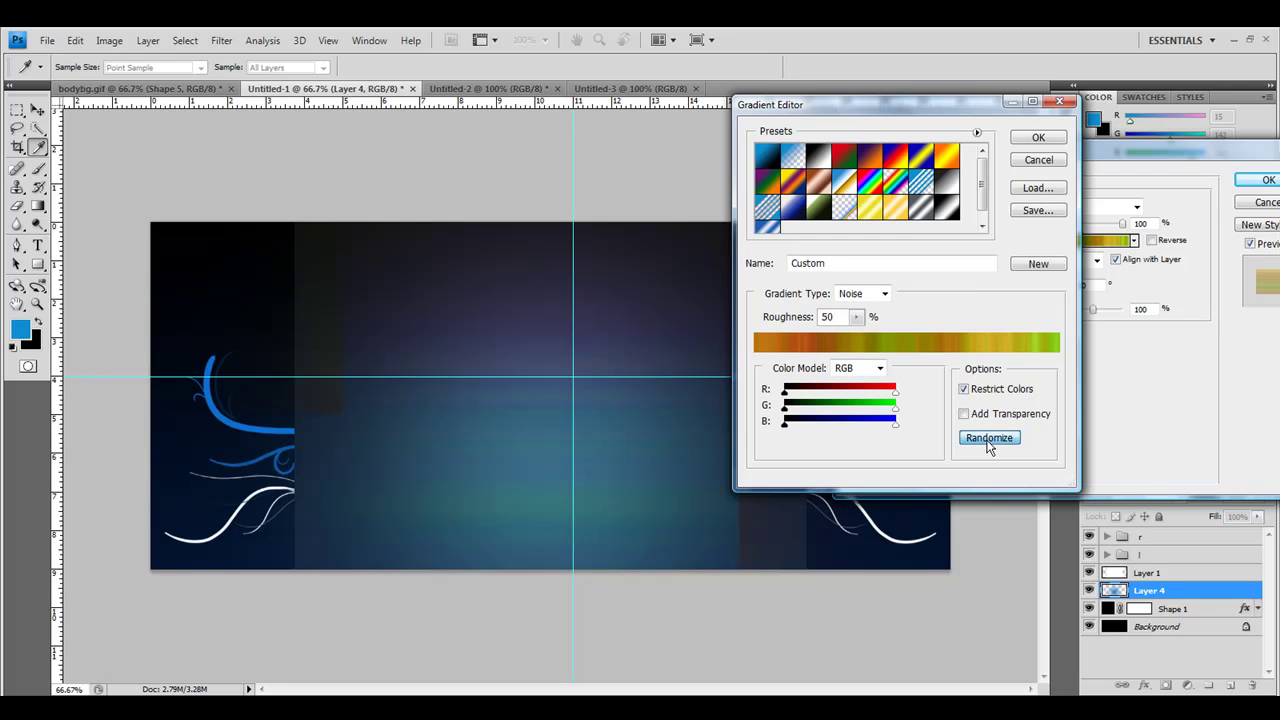
pyautogui.click(988, 440)
pyautogui.click(988, 440)
pyautogui.click(988, 440)
pyautogui.click(988, 440)
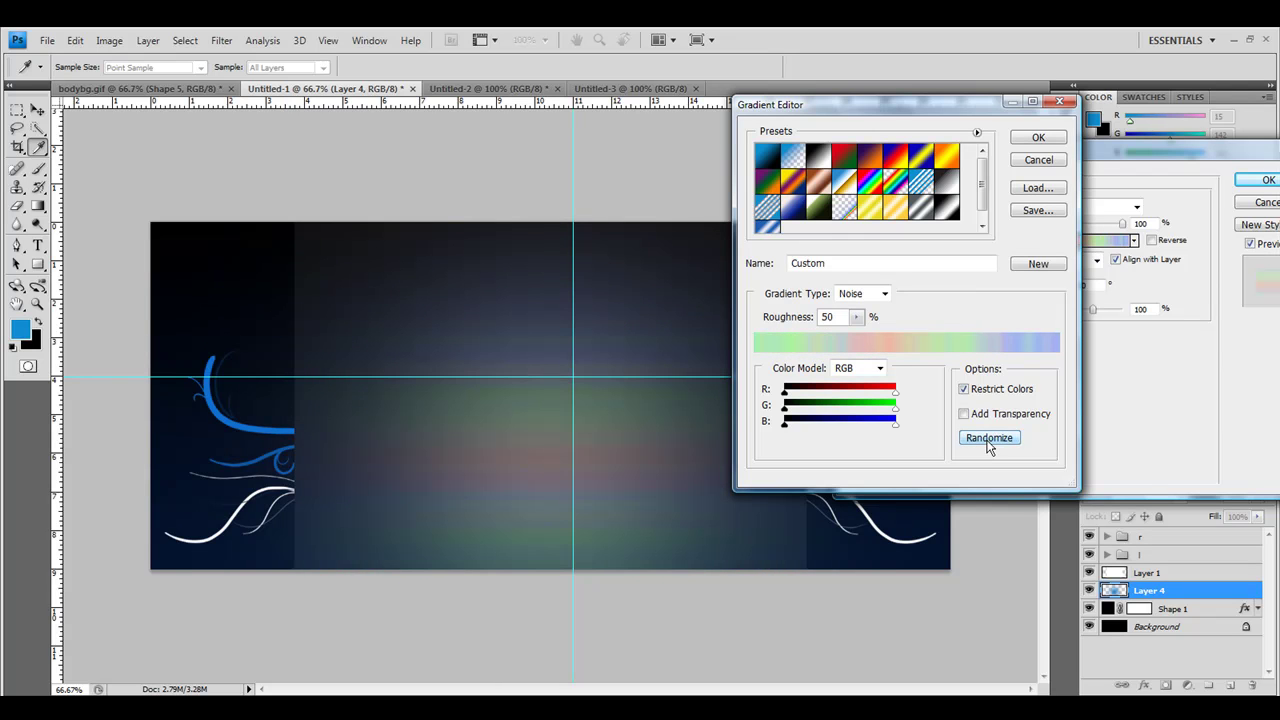
pyautogui.click(988, 440)
pyautogui.click(988, 440)
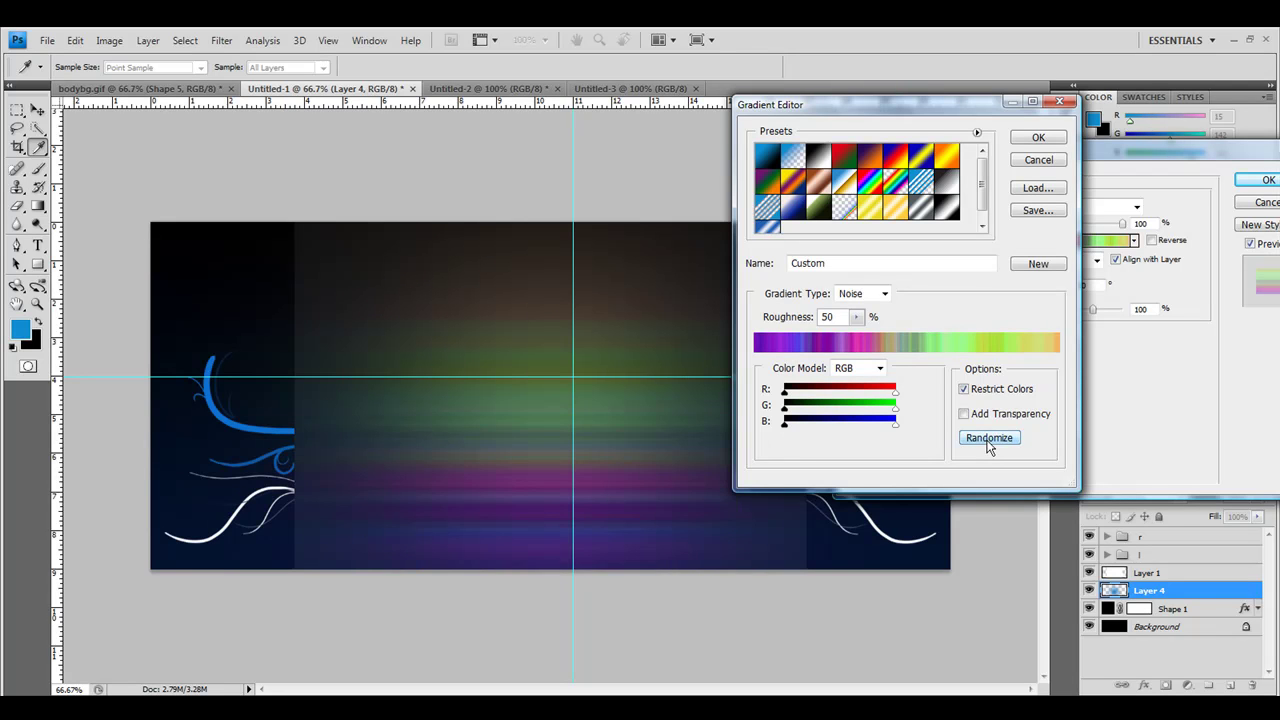
pyautogui.click(988, 440)
pyautogui.click(988, 440)
pyautogui.click(988, 440)
pyautogui.click(988, 440)
pyautogui.click(988, 440)
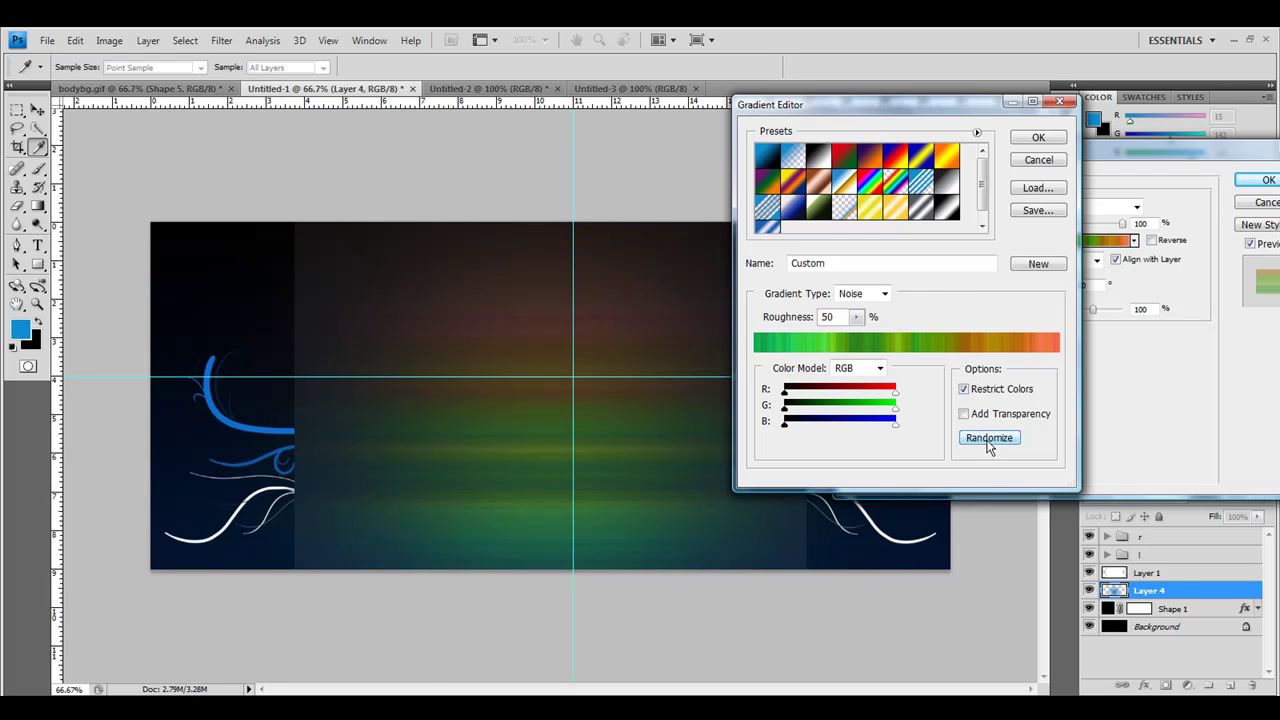
pyautogui.click(988, 440)
pyautogui.click(988, 440)
pyautogui.click(988, 440)
pyautogui.click(988, 440)
pyautogui.click(988, 440)
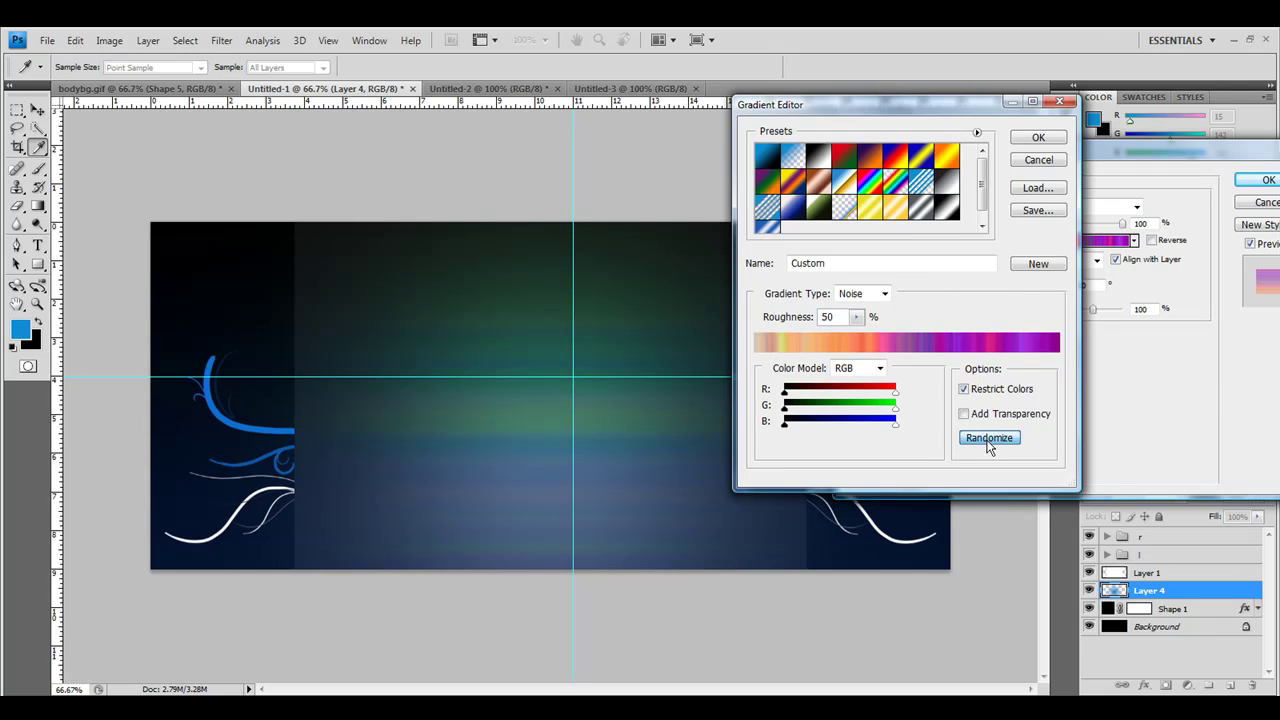
pyautogui.click(988, 440)
pyautogui.click(988, 440)
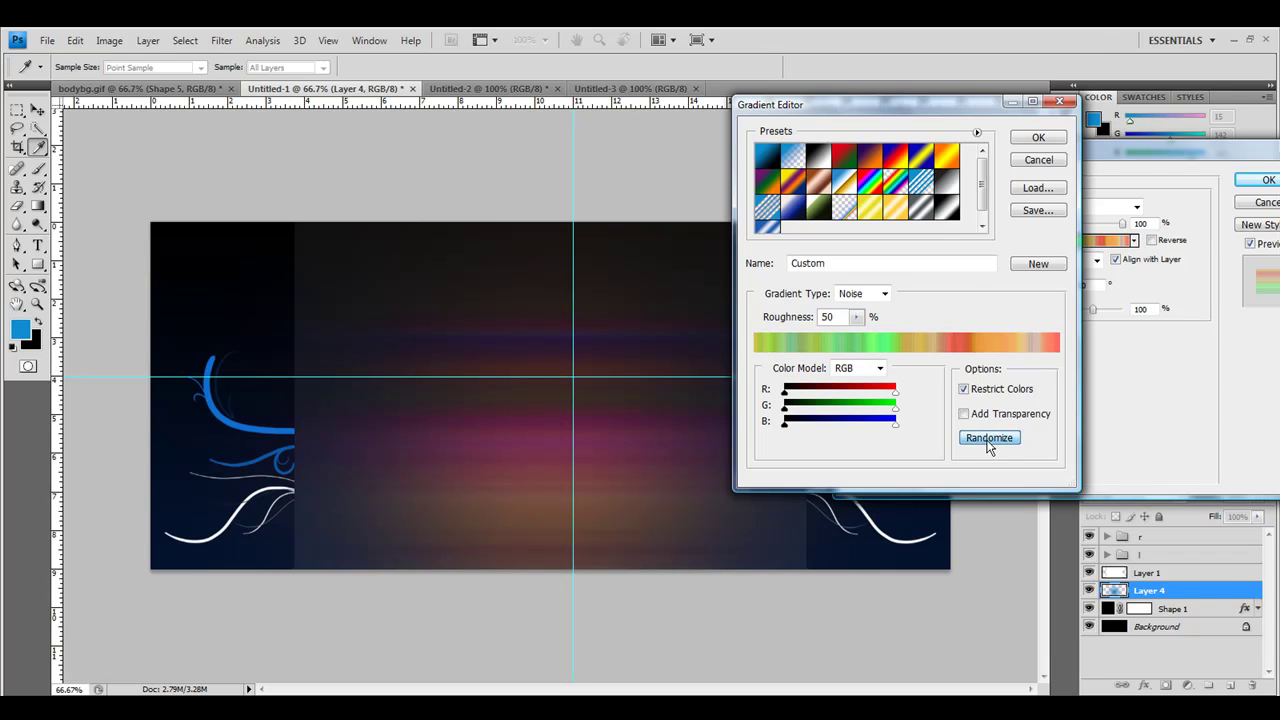
pyautogui.click(988, 440)
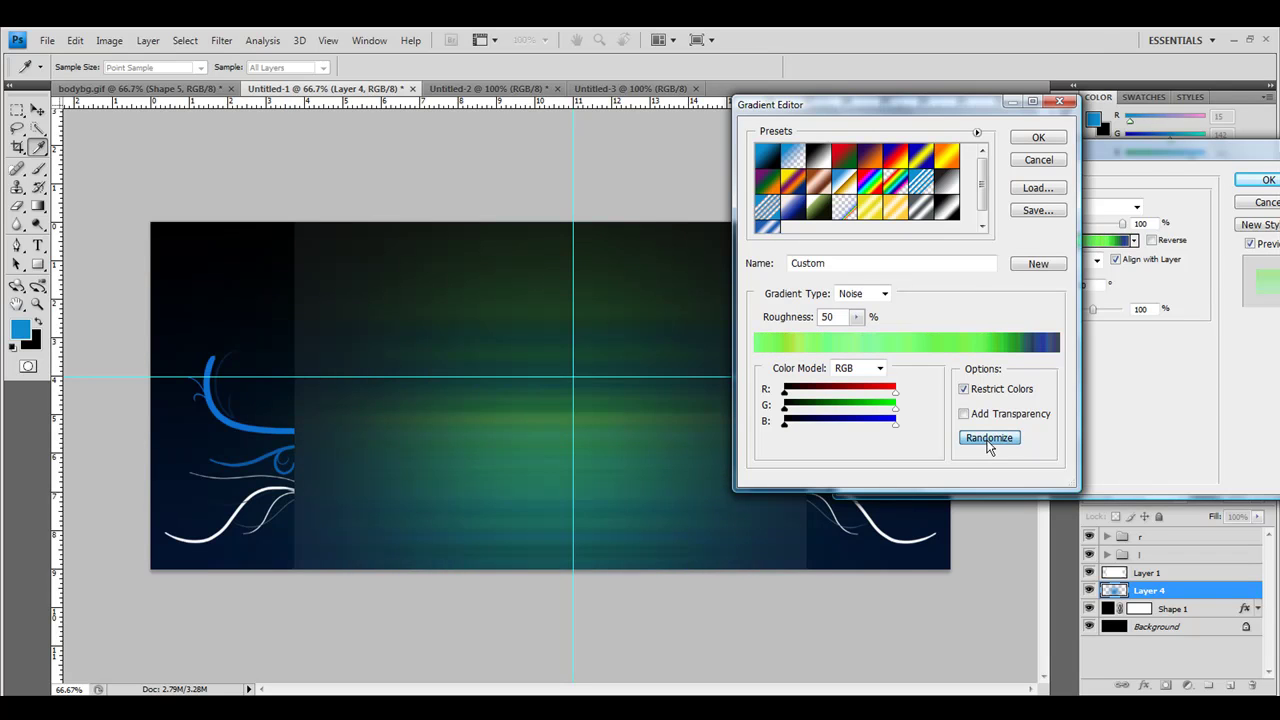
pyautogui.click(988, 440)
pyautogui.click(987, 438)
pyautogui.click(987, 438)
pyautogui.click(987, 438)
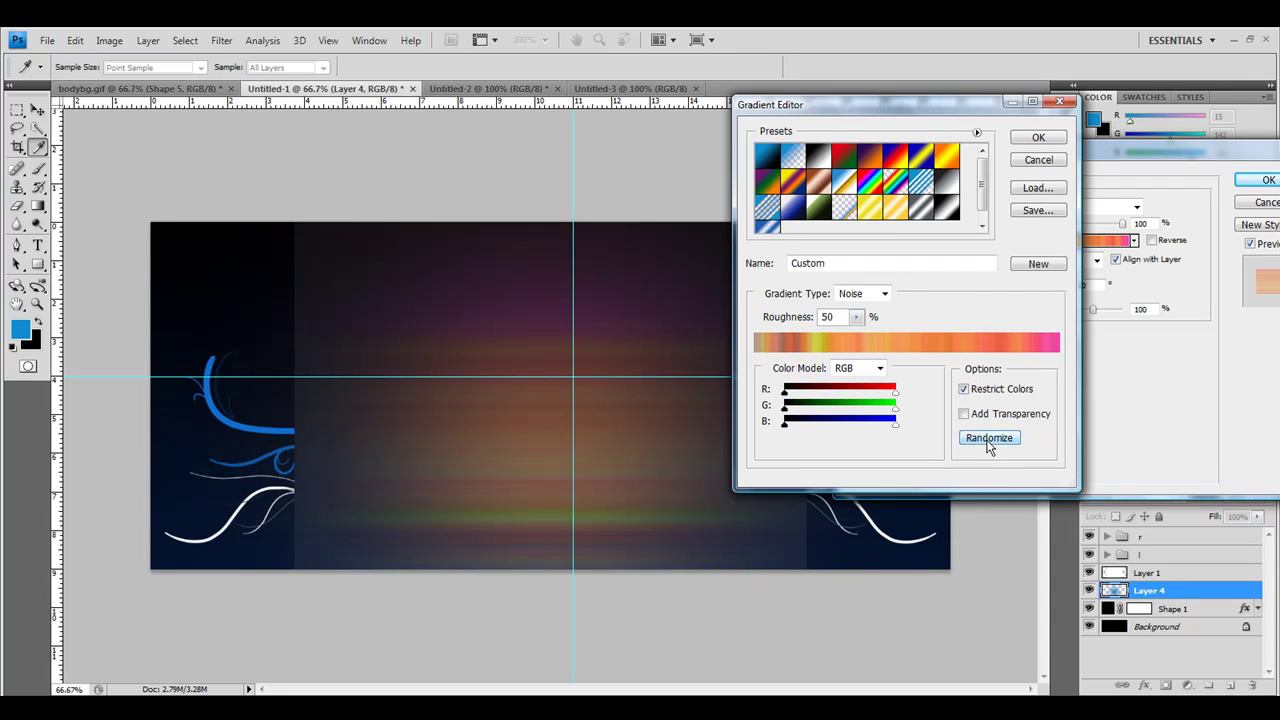
pyautogui.click(987, 442)
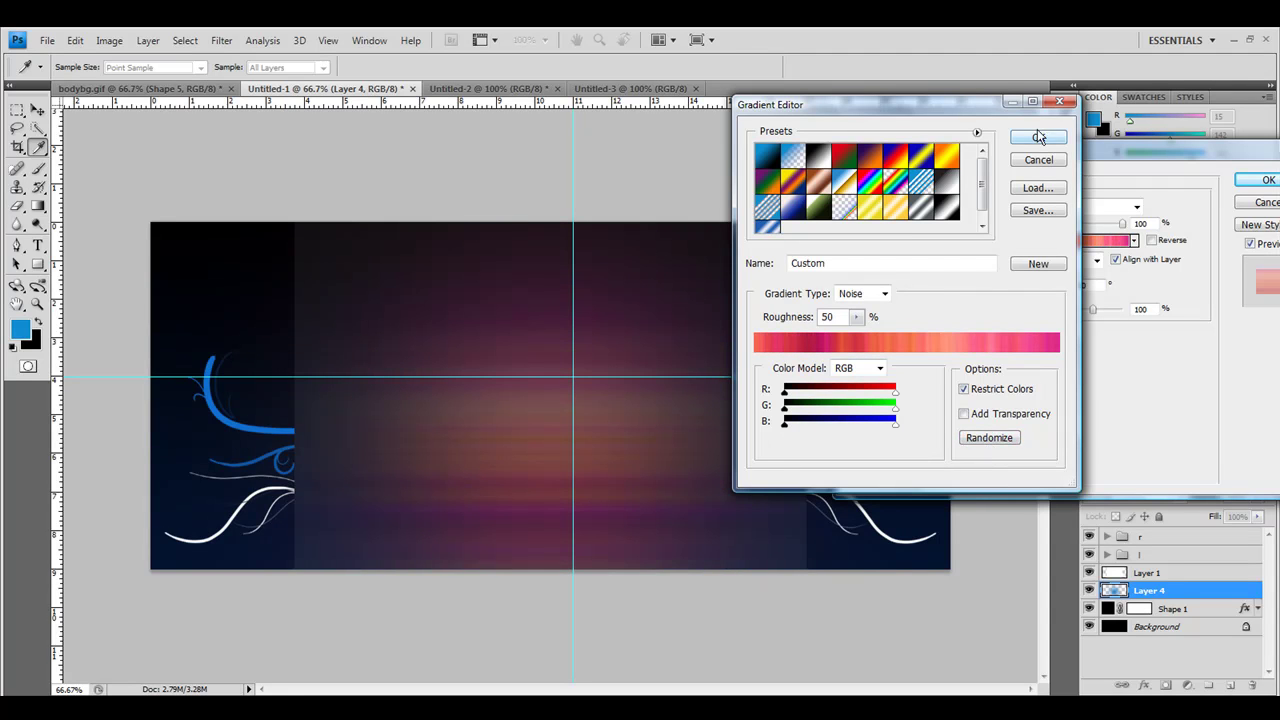
pyautogui.click(1037, 136)
pyautogui.click(1264, 180)
# - Set Layer 4's opacity to 100% and hide the content area on Layer 1
pyautogui.click(1246, 496)
pyautogui.write('100')
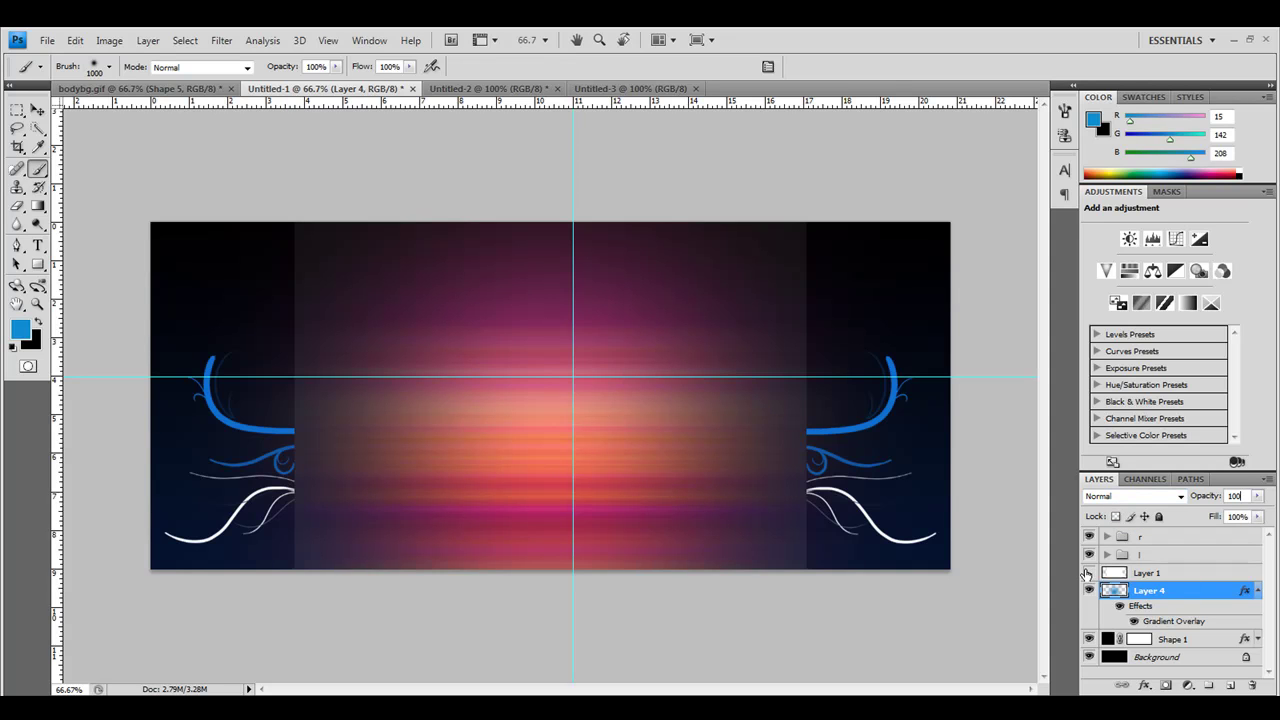
pyautogui.press('Return')
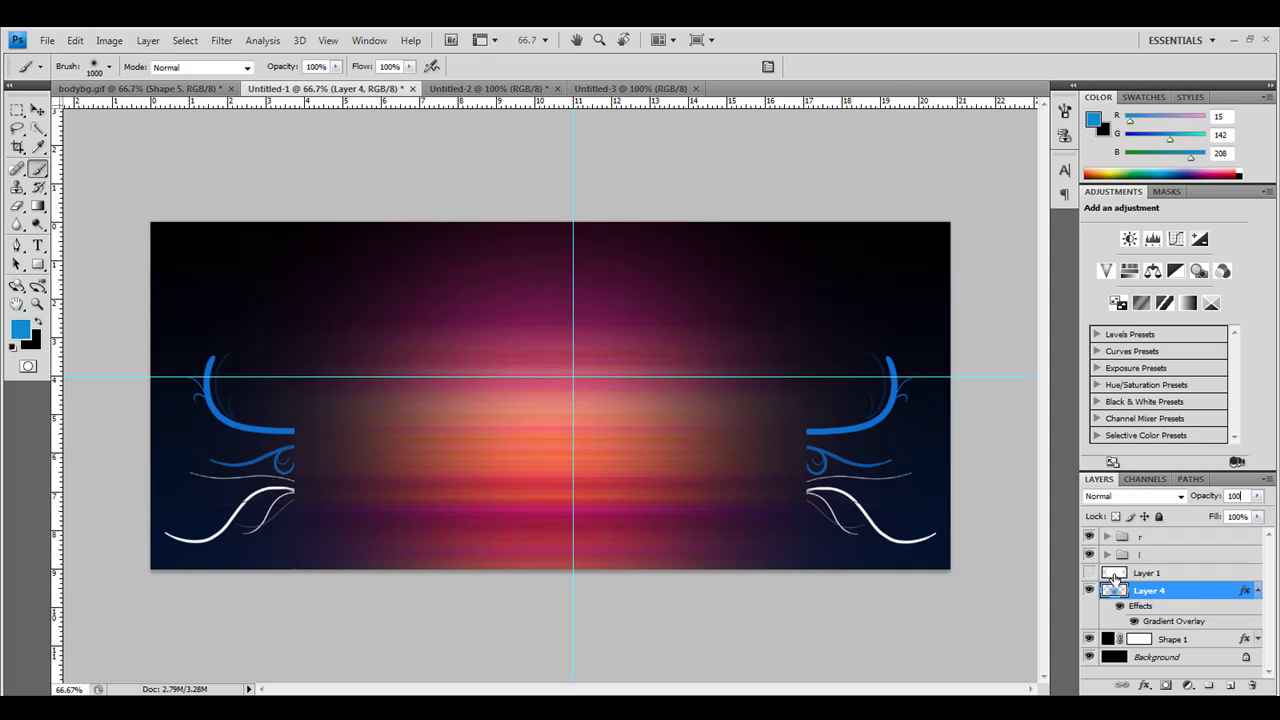
# - Preview several blend modes on Layer 4 and set its blend mode to Multiply
pyautogui.click(1175, 499)
pyautogui.click(1175, 499)
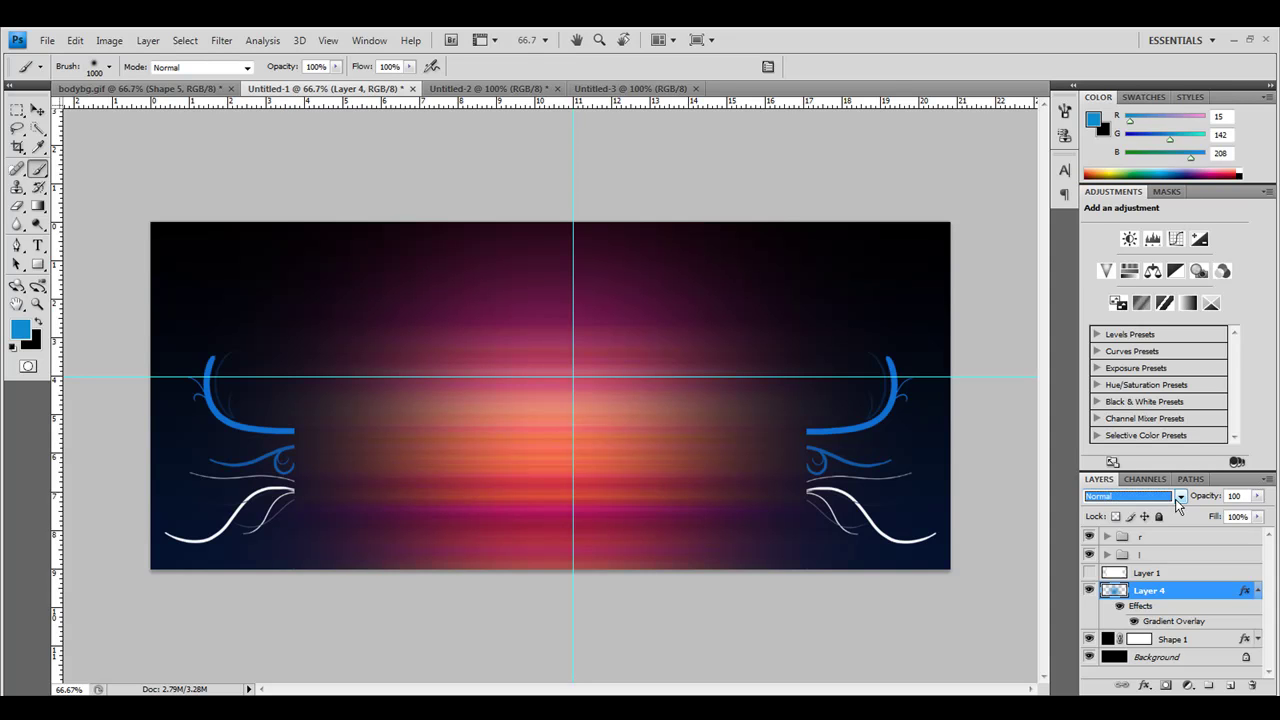
pyautogui.scroll(-1, 1175, 499)
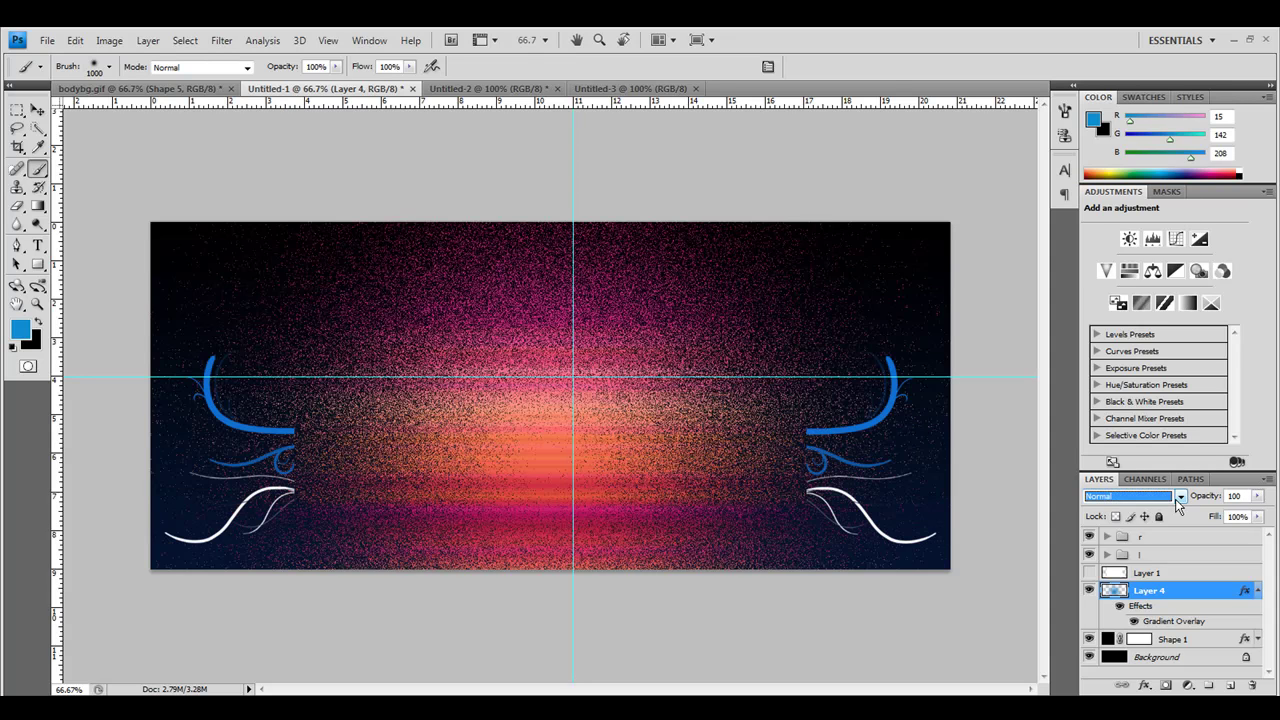
pyautogui.scroll(1, 1175, 499)
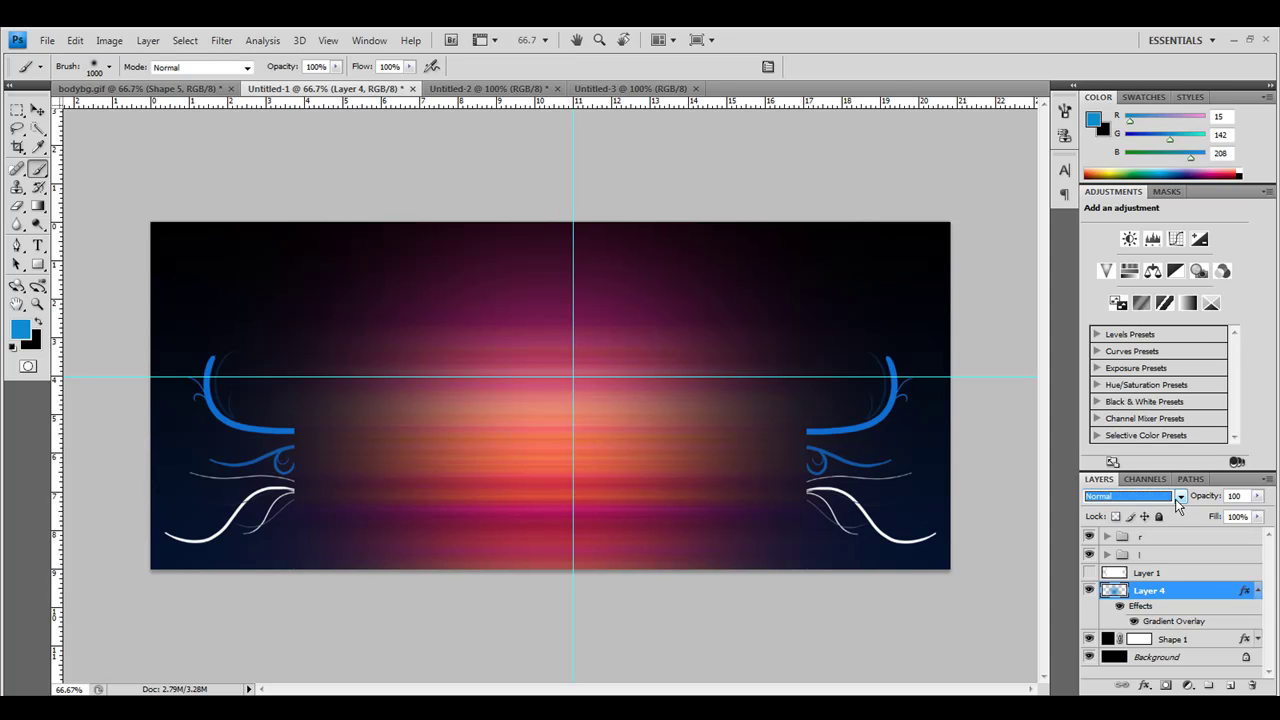
pyautogui.scroll(-4, 1175, 499)
pyautogui.click(1178, 498)
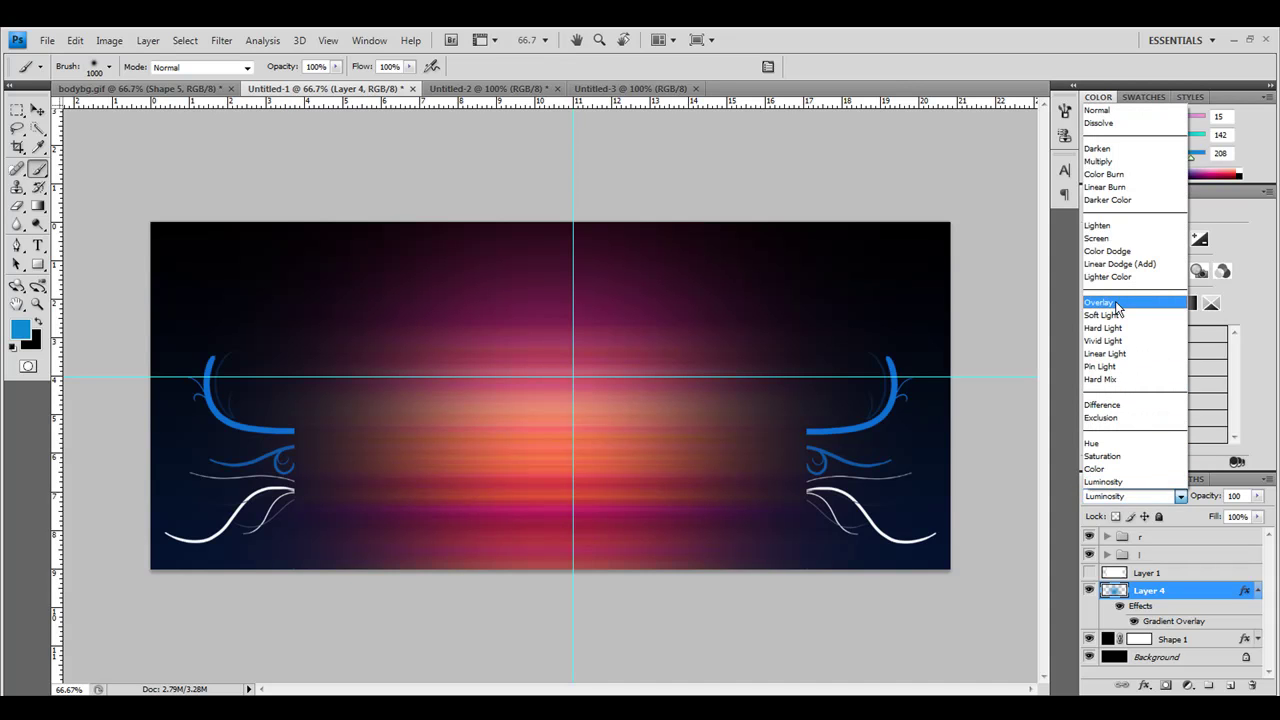
pyautogui.click(1100, 161)
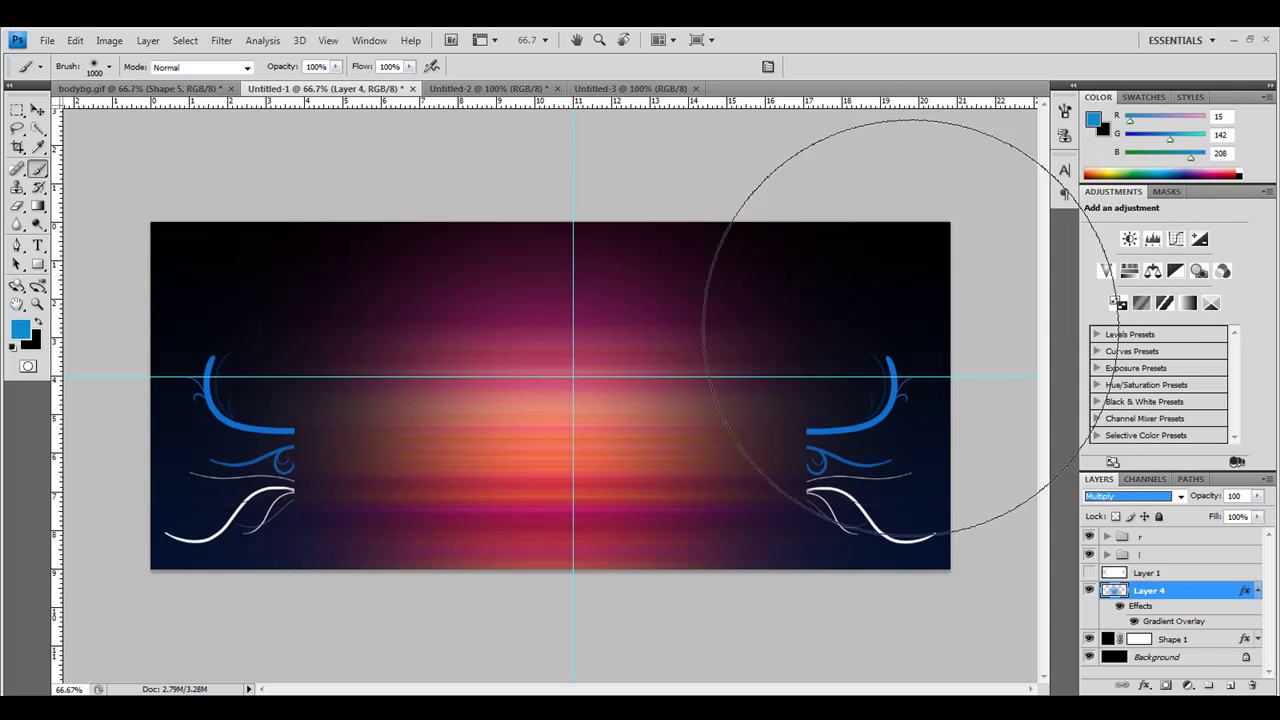
# - Lower Layer 4's opacity to 65% and show the content area on Layer 1 again
pyautogui.click(1257, 496)
pyautogui.moveTo(1258, 513); pyautogui.dragTo(1213, 512)
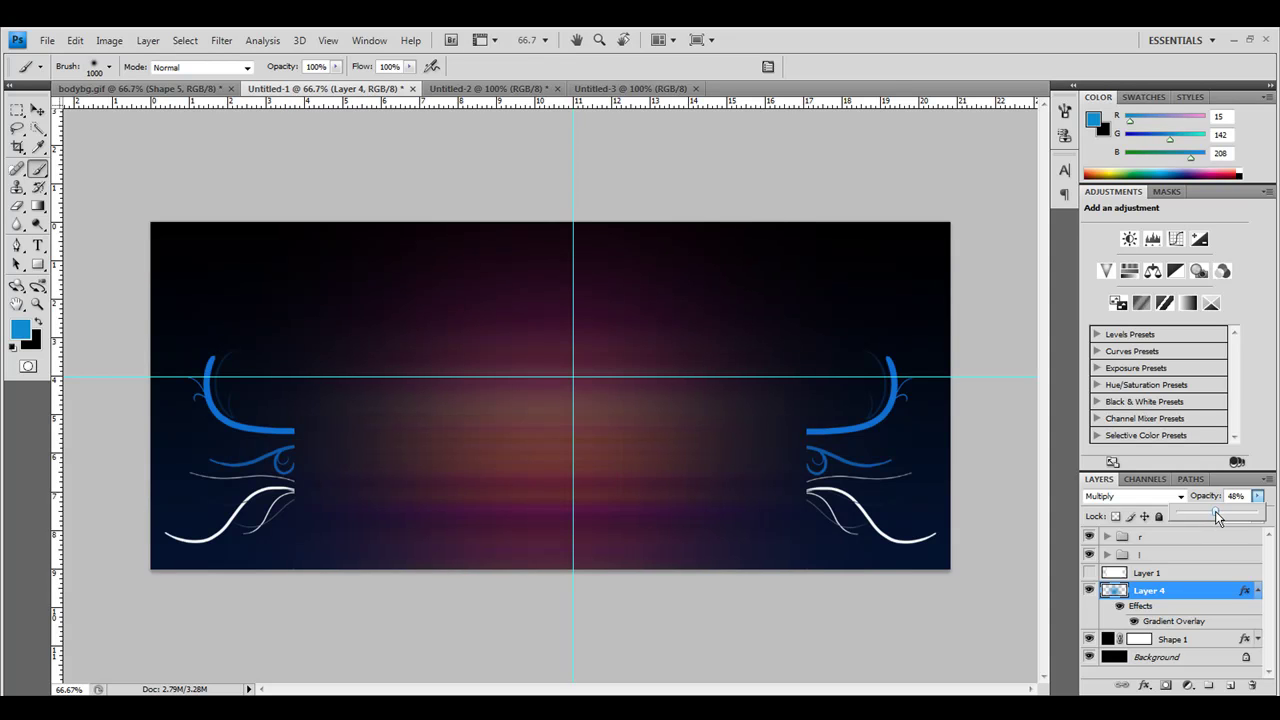
pyautogui.moveTo(1223, 511); pyautogui.dragTo(1229, 511)
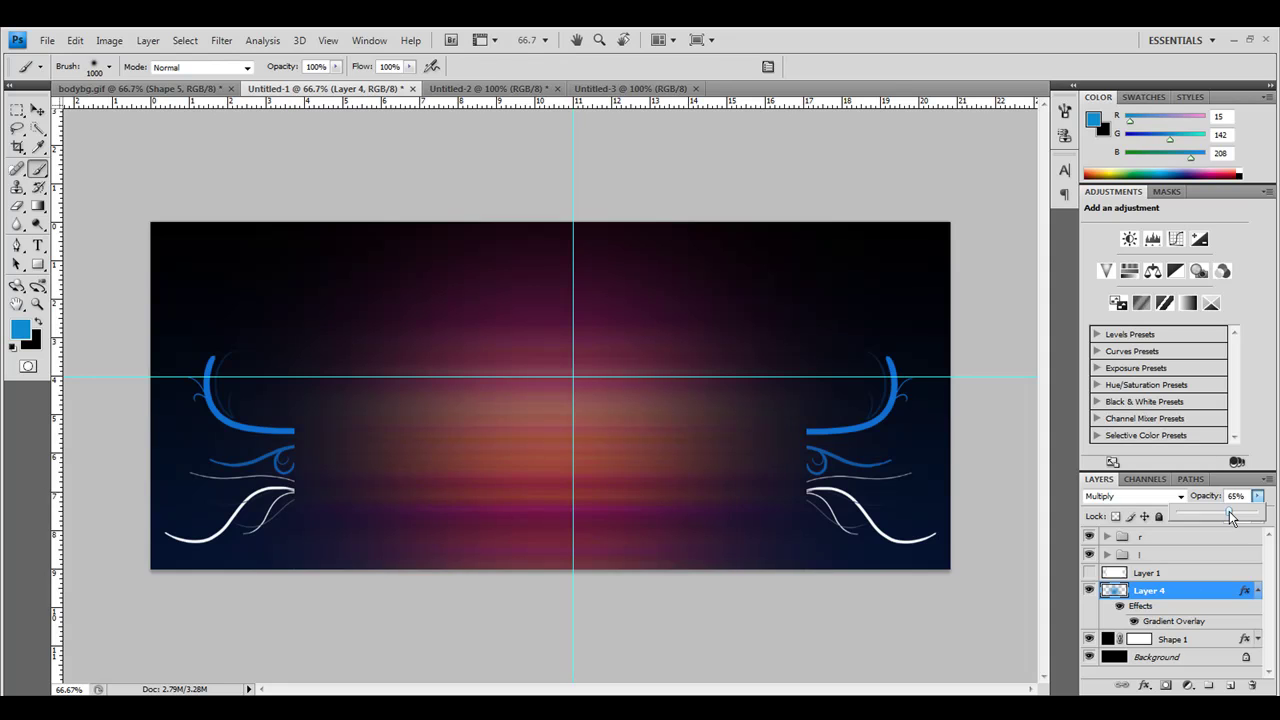
pyautogui.hotkey('ctrl', 't')
pyautogui.press('b')
pyautogui.click(1089, 572)
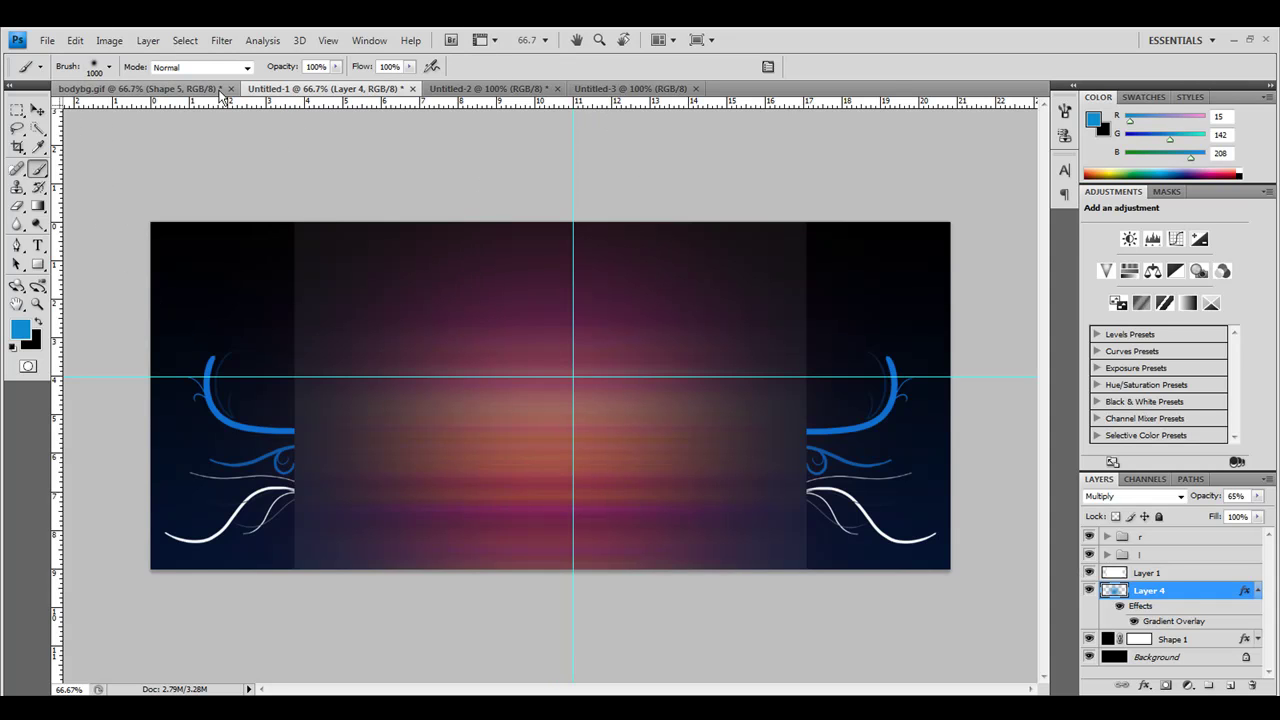
# - Glance at the bodybg.gif document, then use Free Transform to widen Layer 4's glow past both side edges of the canvas
pyautogui.click(180, 89)
pyautogui.click(330, 89)
pyautogui.click(37, 110)
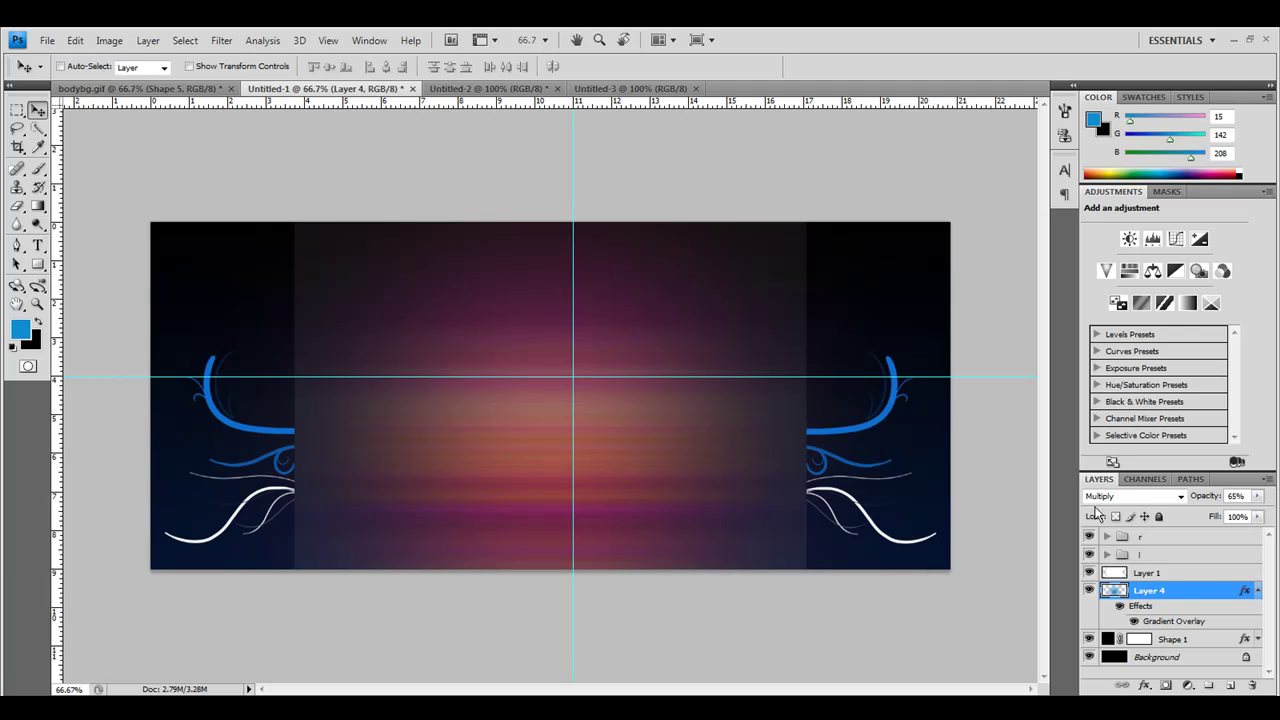
pyautogui.hotkey('ctrl', 't')
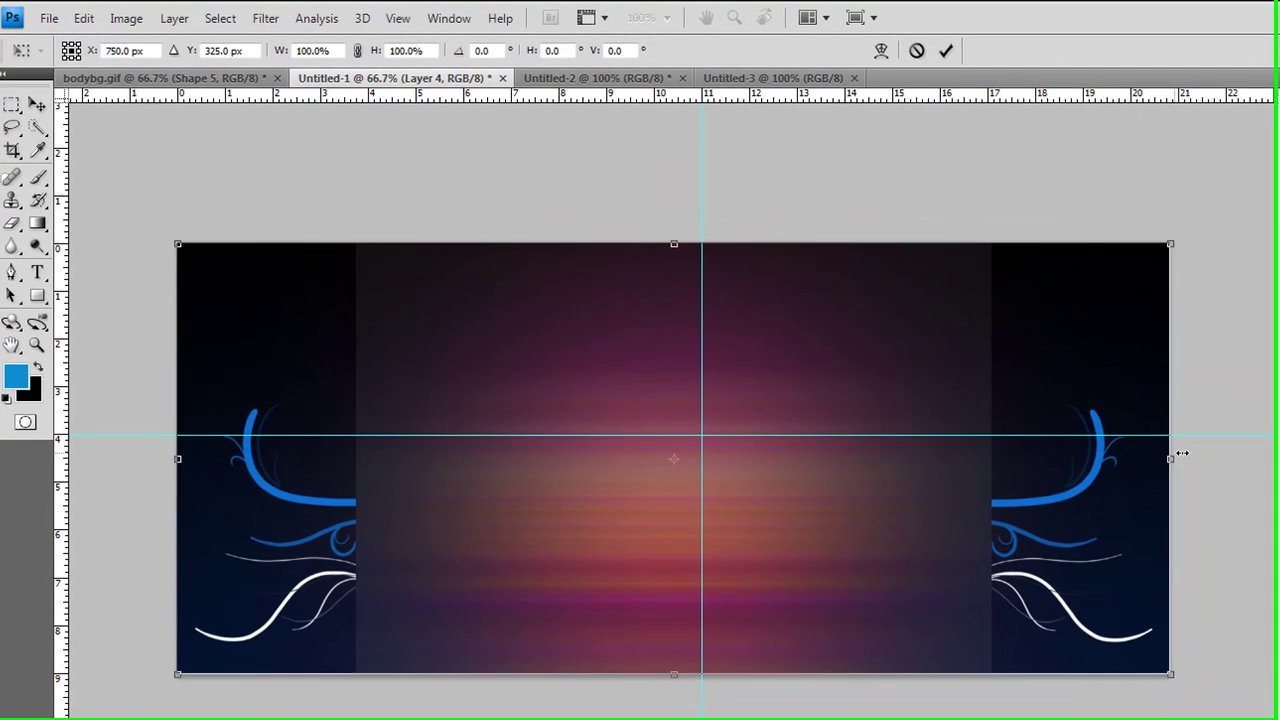
pyautogui.moveTo(949, 388); pyautogui.dragTo(1006, 385)
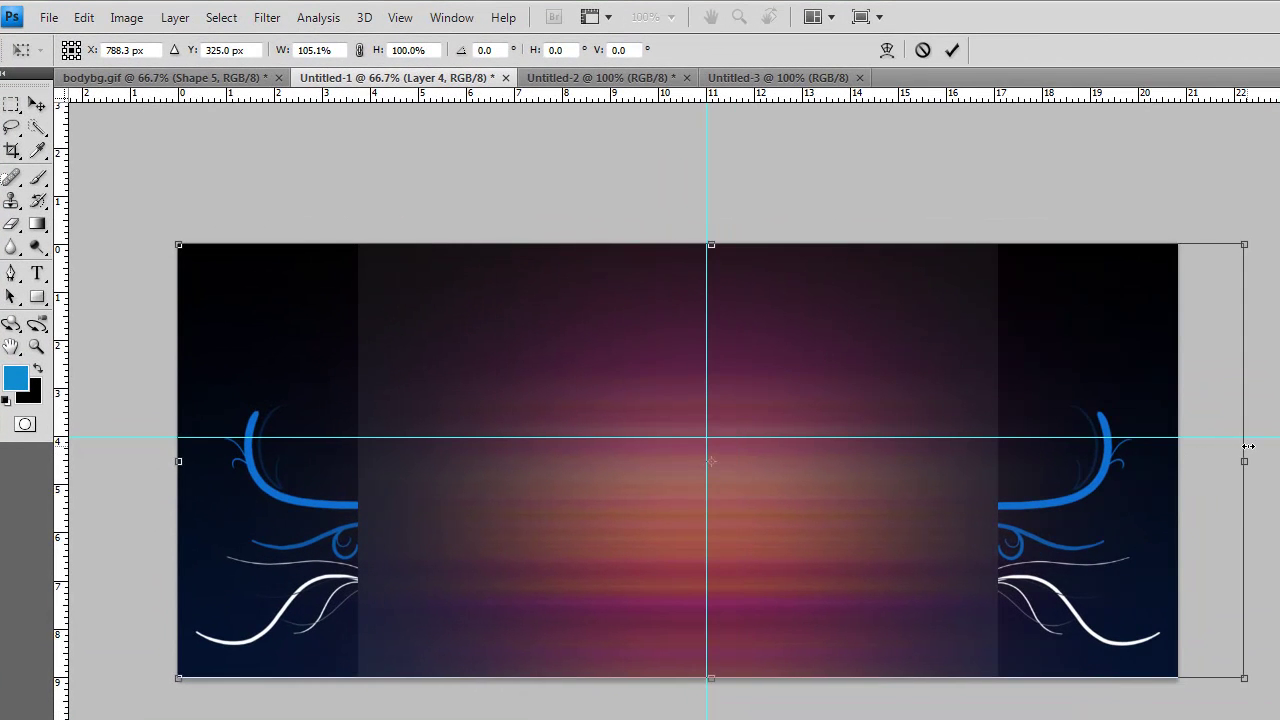
pyautogui.moveTo(1248, 446); pyautogui.dragTo(1256, 446)
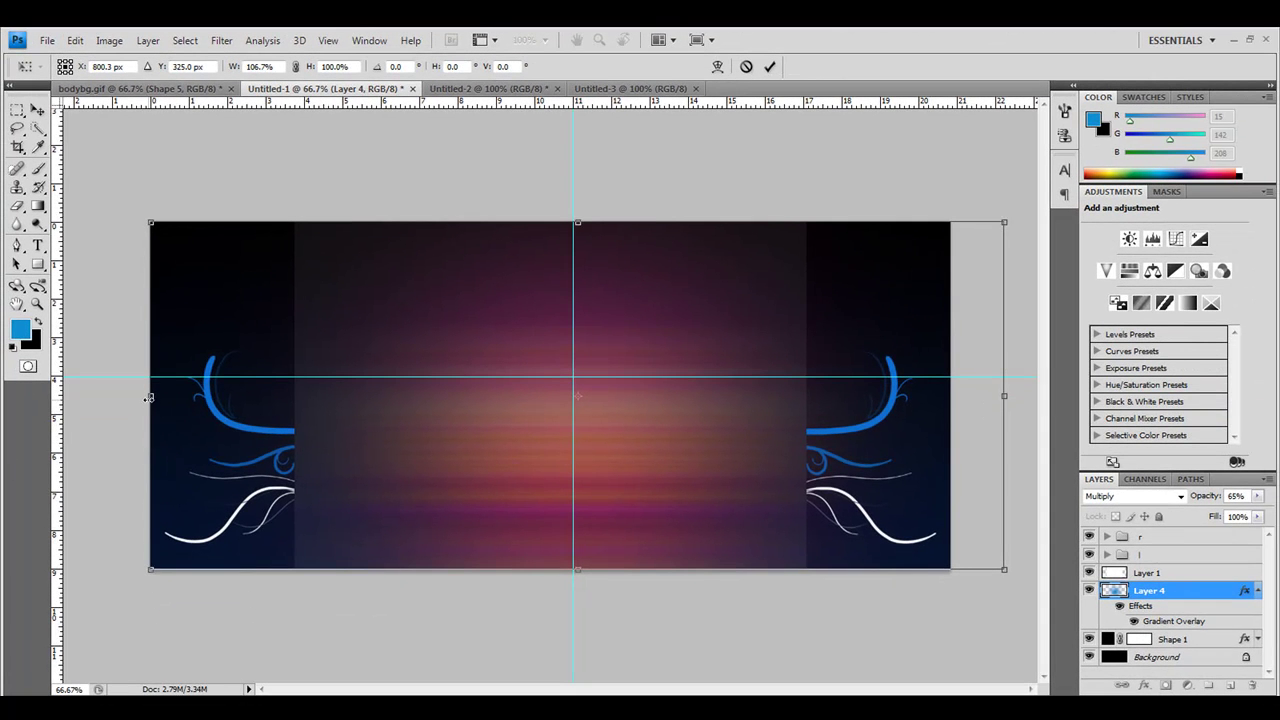
pyautogui.moveTo(149, 397); pyautogui.dragTo(69, 398)
pyautogui.press('Return')
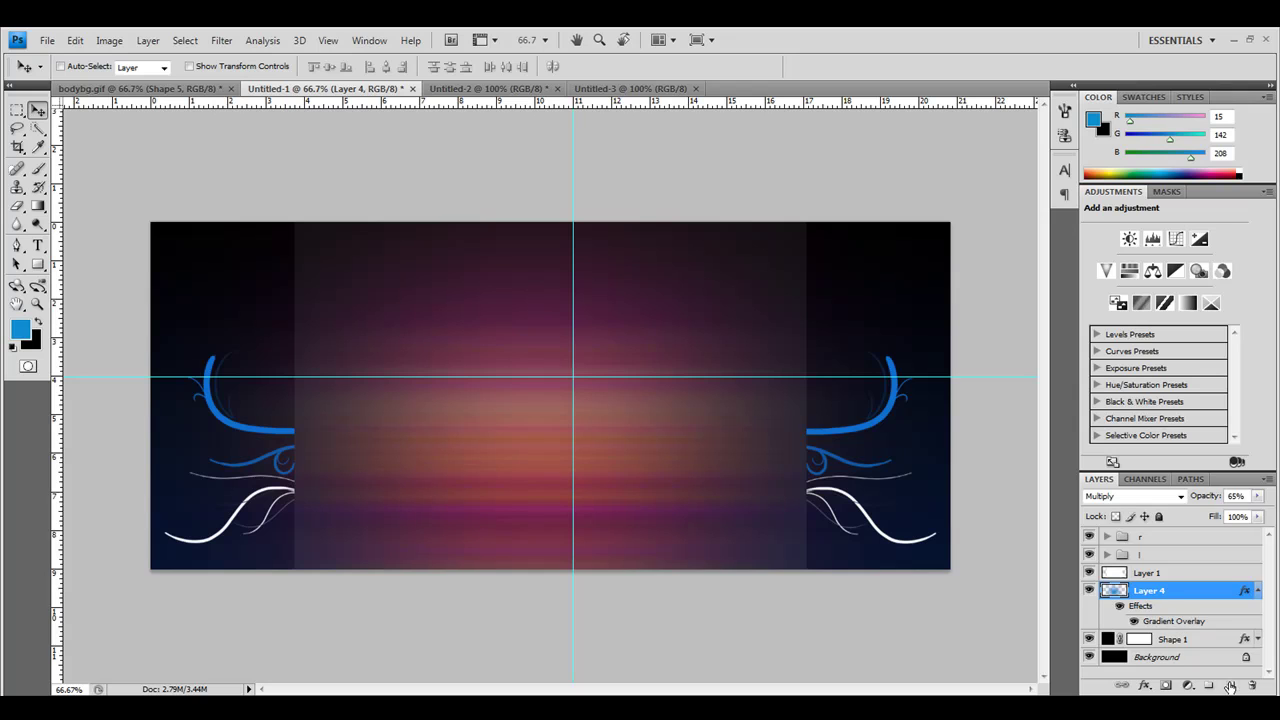
# - Add a new layer above Layer 4, and move Layer 1's content area down about 2 in from the canvas's upper edge
pyautogui.click(1230, 685)
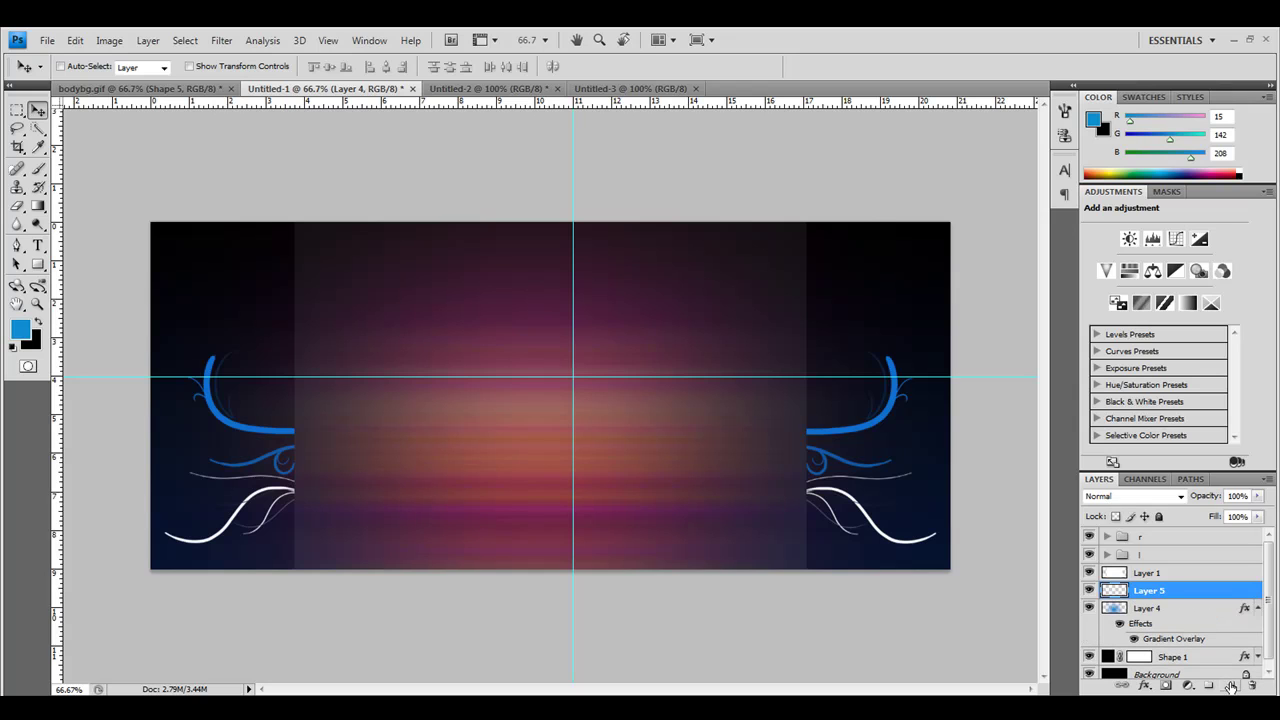
pyautogui.click(1171, 612)
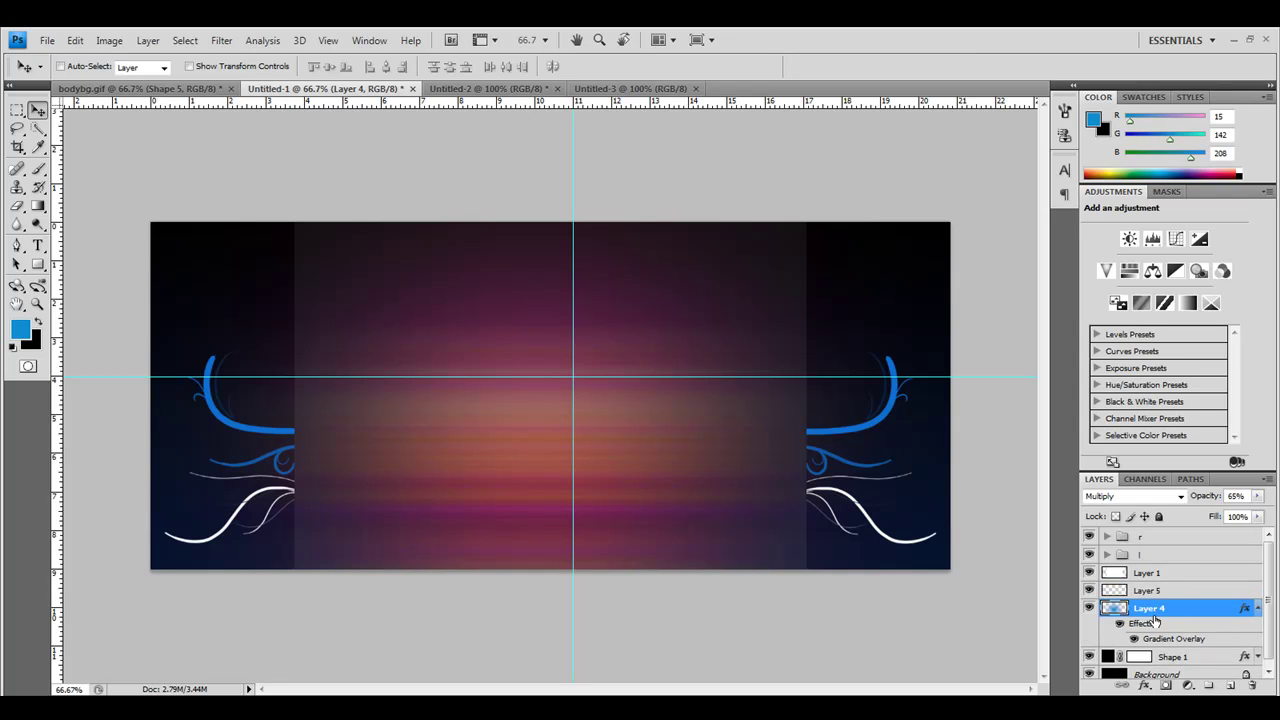
pyautogui.click(1158, 578)
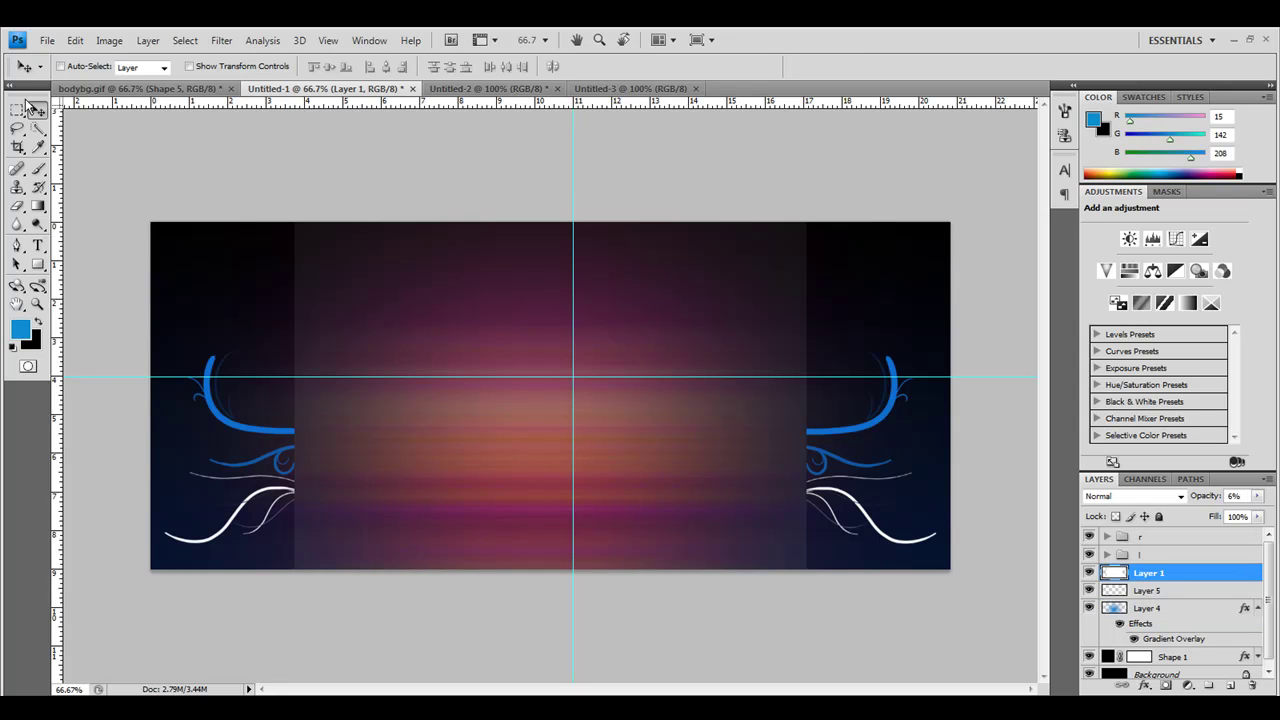
pyautogui.moveTo(424, 226); pyautogui.dragTo(428, 307)
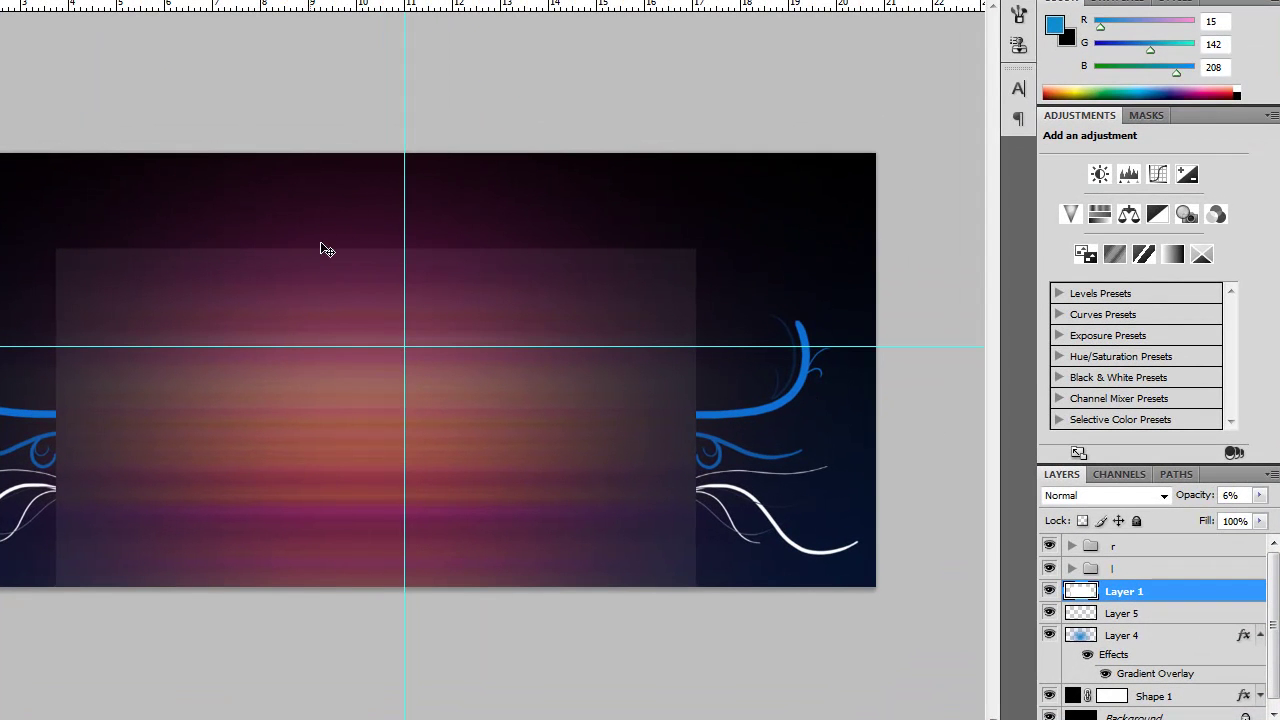
# - Delete Layer 4's glow from a full-width strip about 2 in high above the content area, and deselect
pyautogui.click(1067, 618)
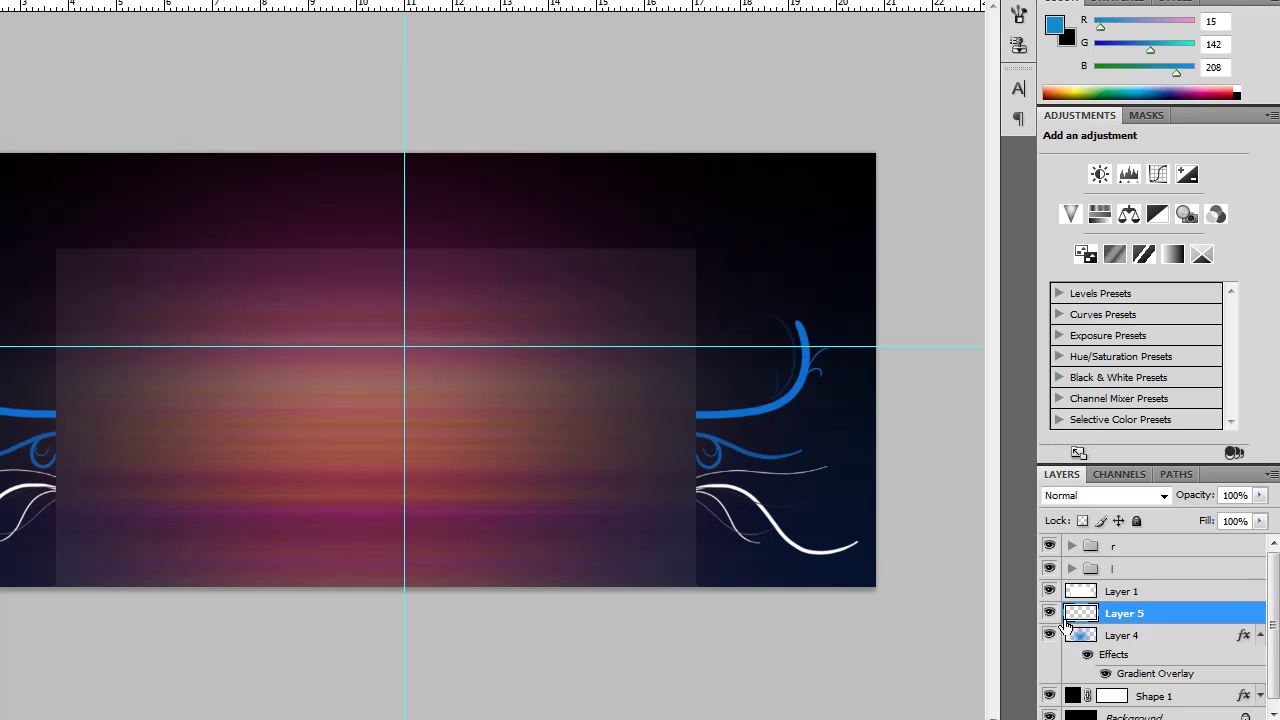
pyautogui.click(1070, 632)
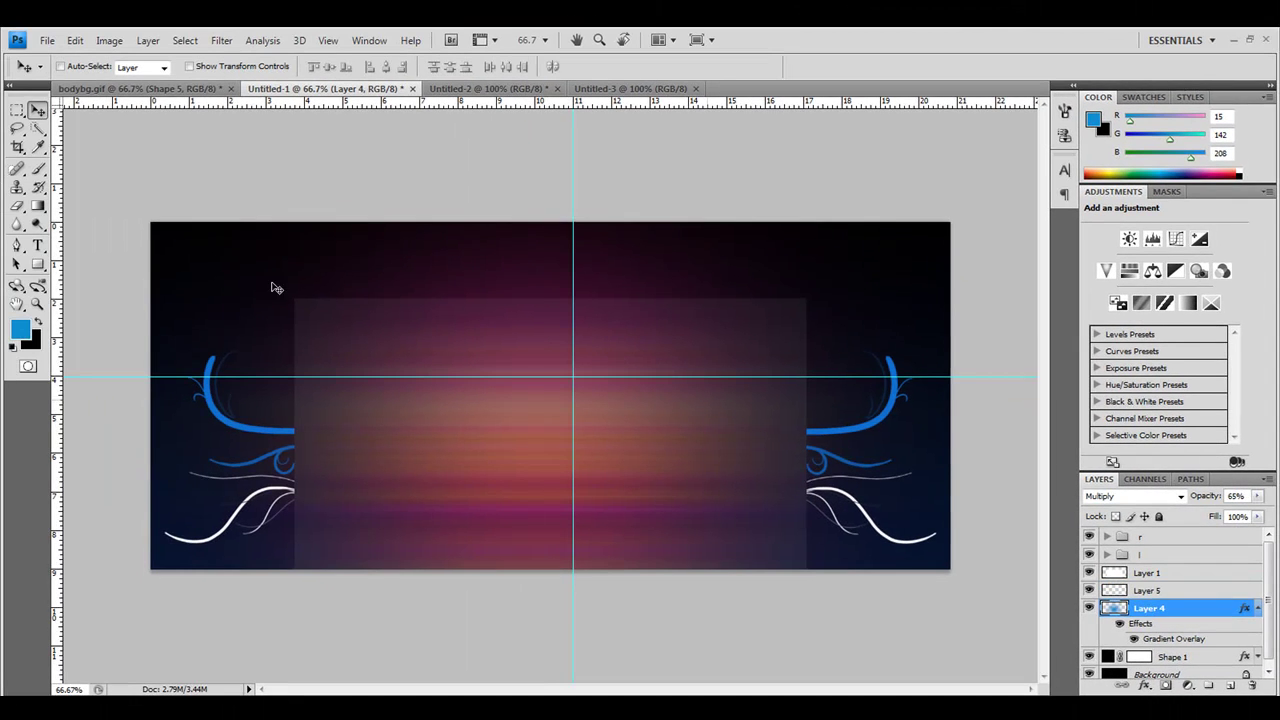
pyautogui.click(17, 110)
pyautogui.moveTo(150, 222); pyautogui.dragTo(950, 298)
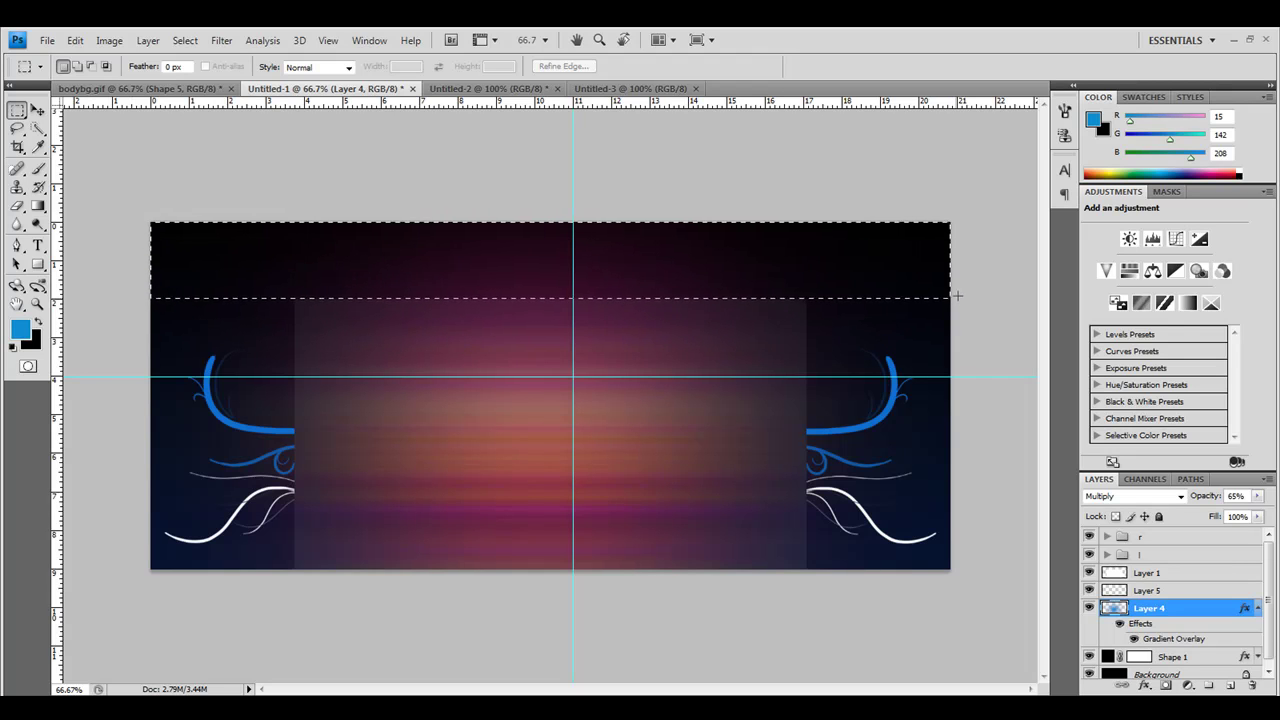
pyautogui.click(949, 297)
pyautogui.hotkey('ctrl', 'z')
pyautogui.press('Delete')
pyautogui.hotkey('ctrl', 'd')
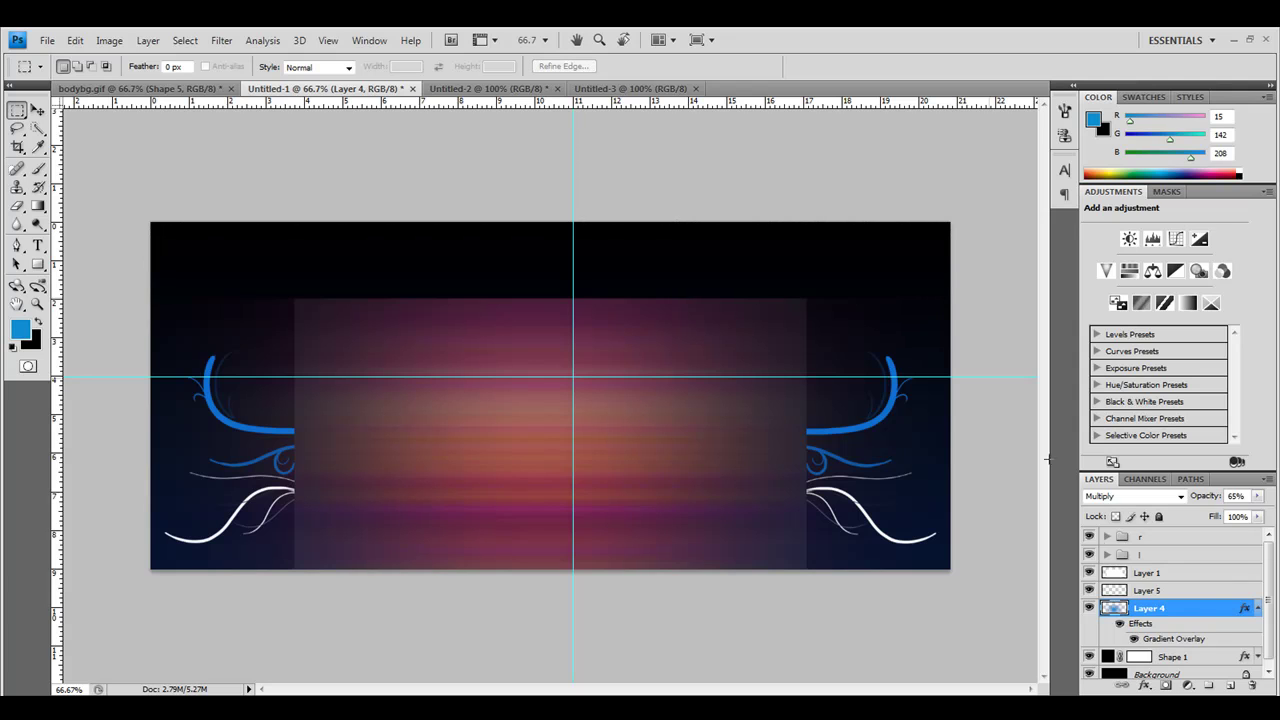
# - Paint one soft blue glow on Layer 5 in the middle of the canvas with an 813 px brush, and move the layer below Layer 4
pyautogui.click(1166, 590)
pyautogui.click(38, 169)
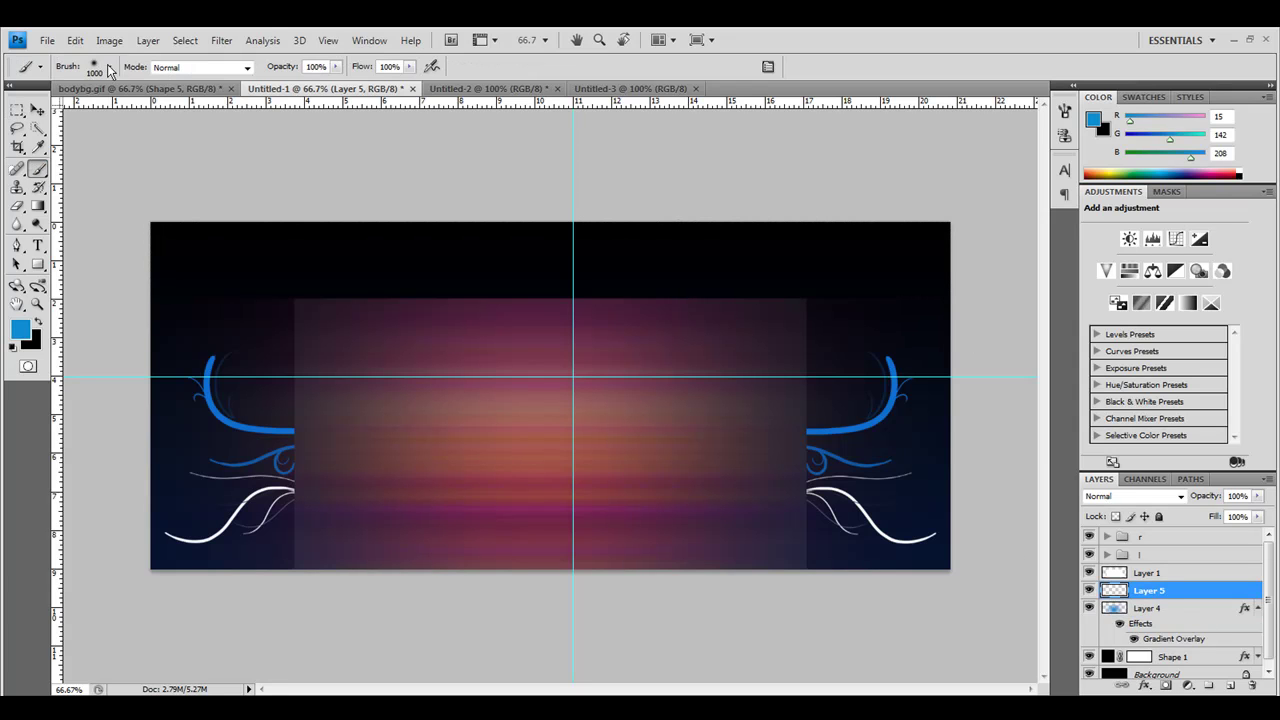
pyautogui.click(110, 67)
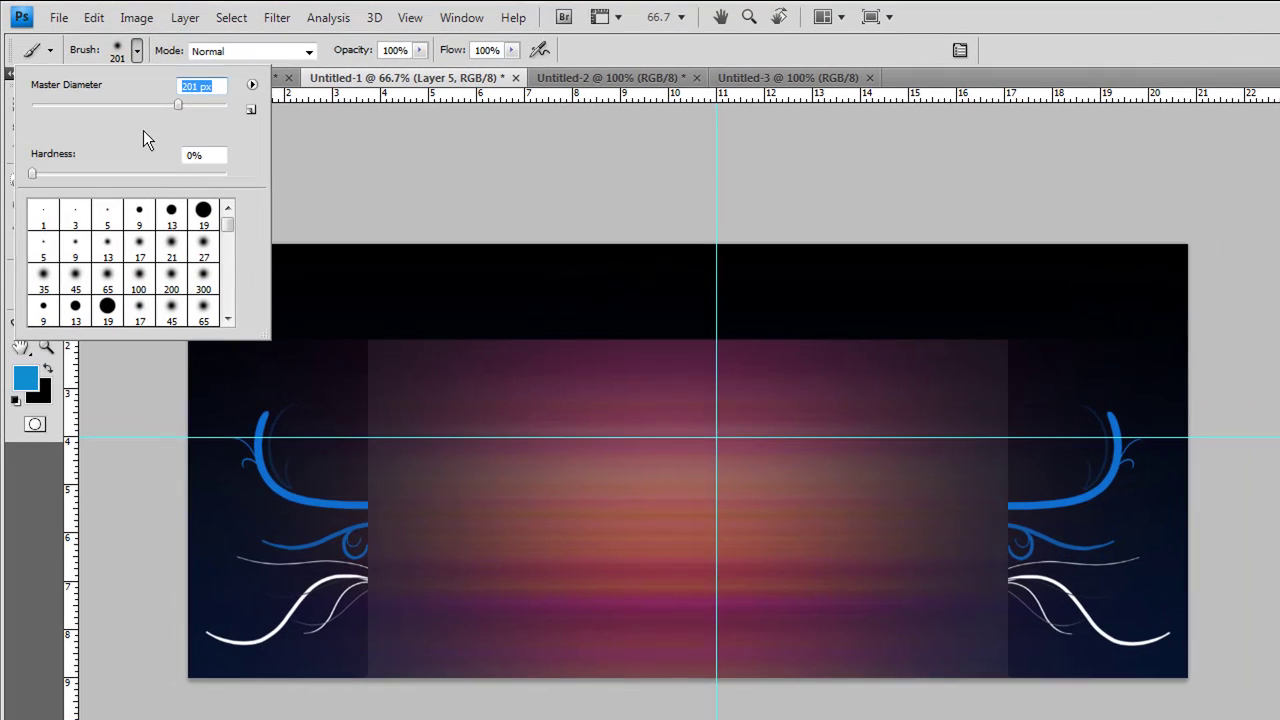
pyautogui.moveTo(178, 104); pyautogui.dragTo(220, 106)
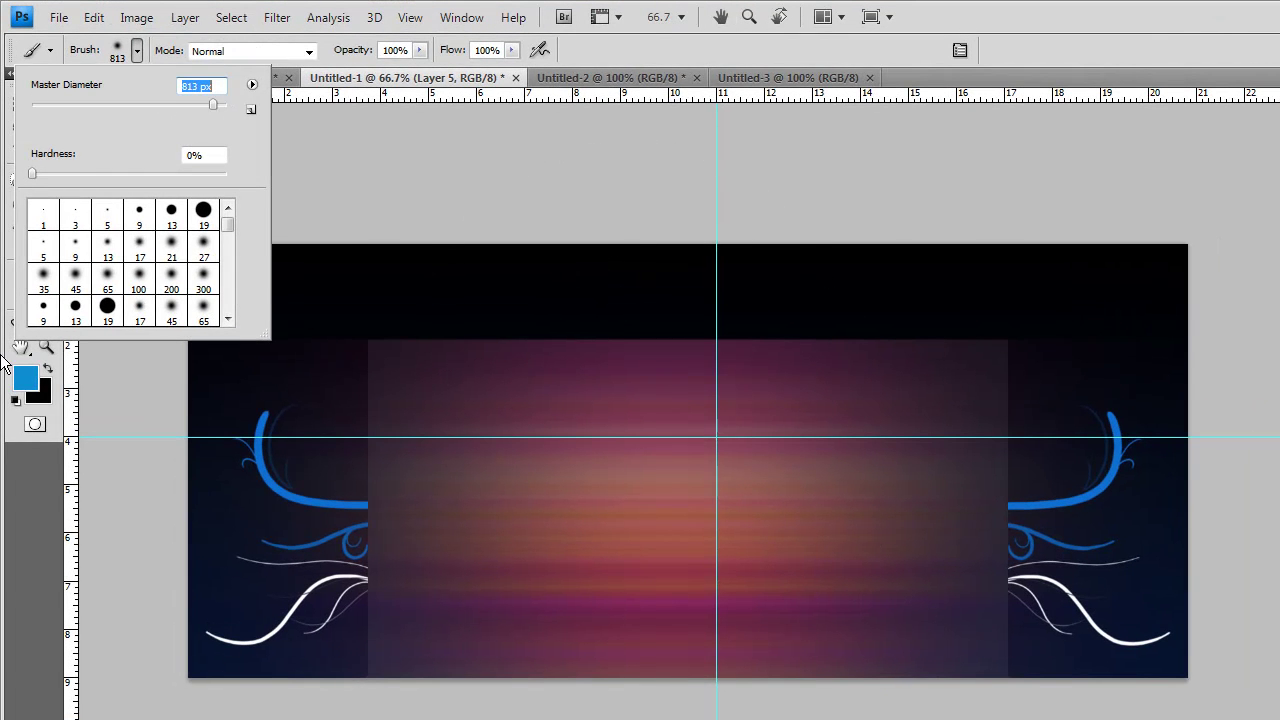
pyautogui.press('Return')
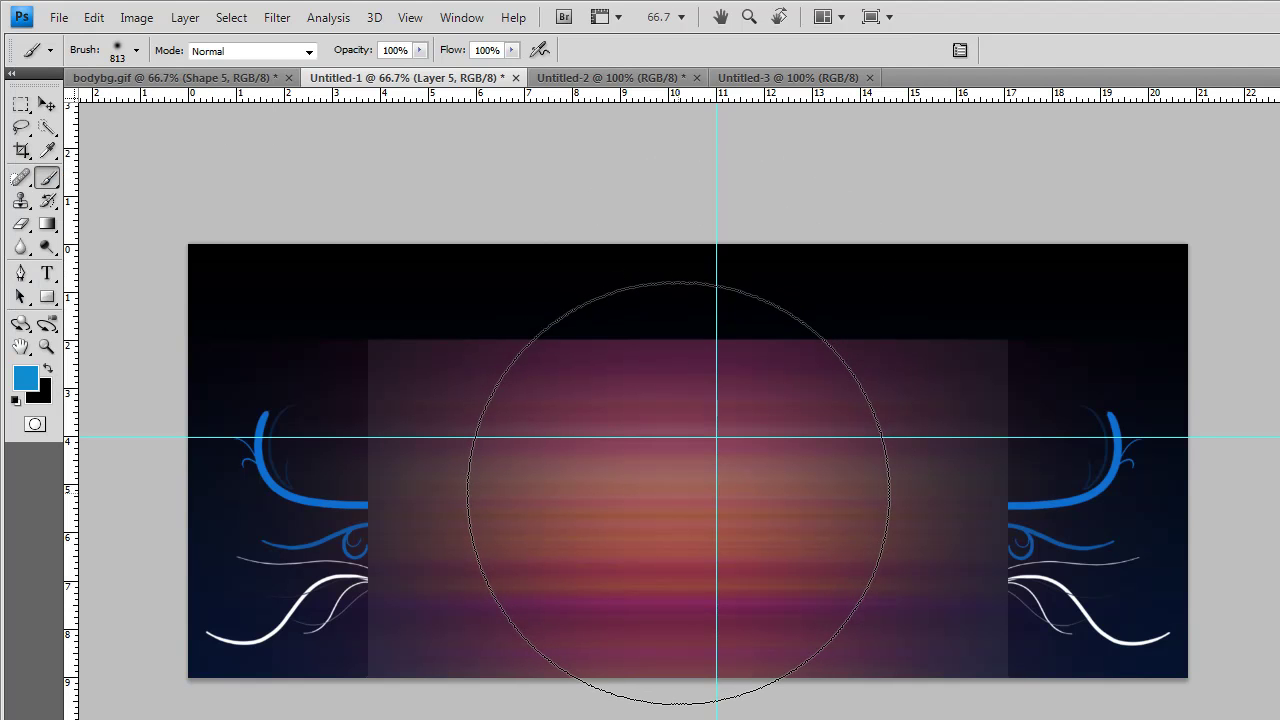
pyautogui.click(678, 492)
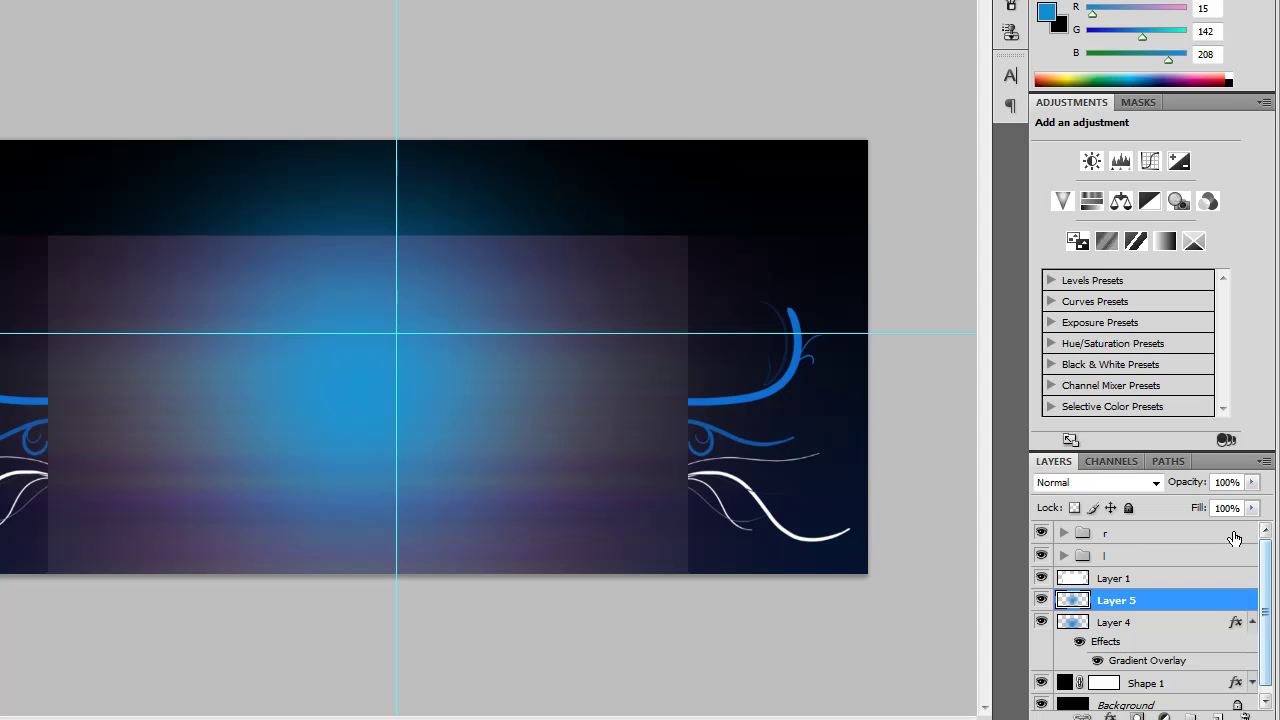
pyautogui.moveTo(1152, 609); pyautogui.dragTo(1128, 657)
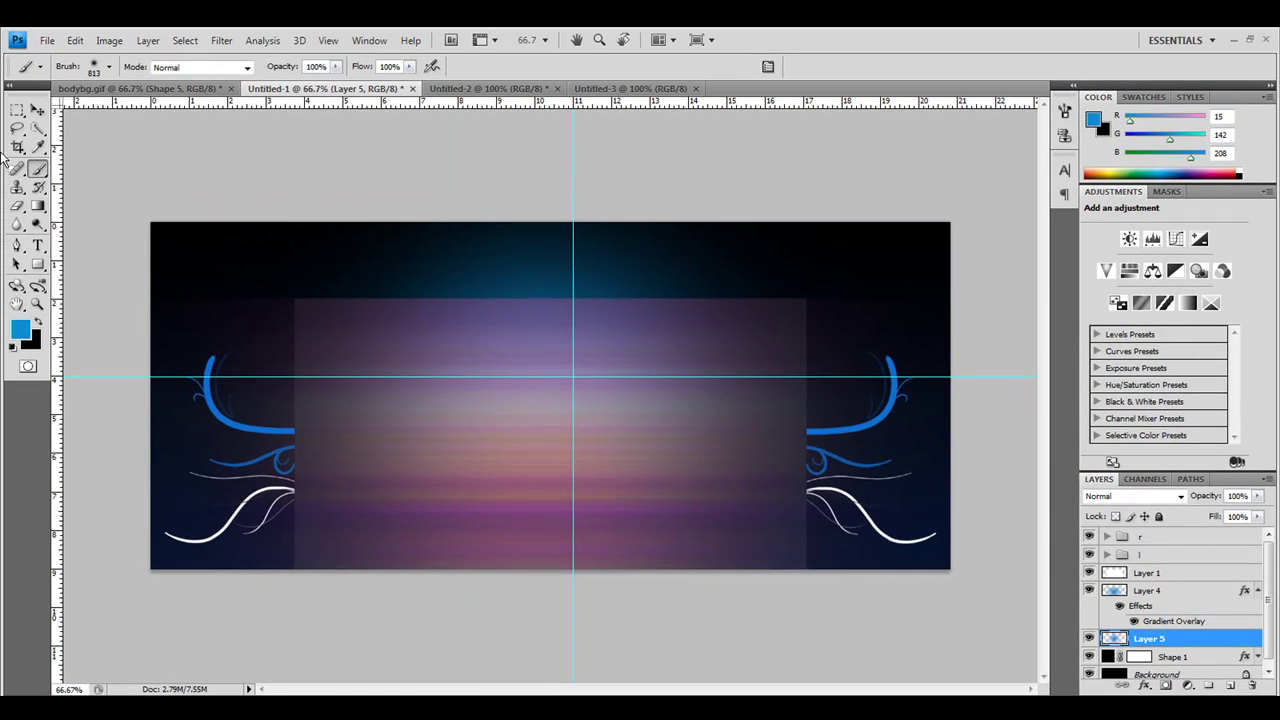
# - Delete Layer 5's blue glow from the full-height strips on both sides of the content area, and deselect
pyautogui.click(17, 110)
pyautogui.moveTo(143, 211); pyautogui.dragTo(296, 546)
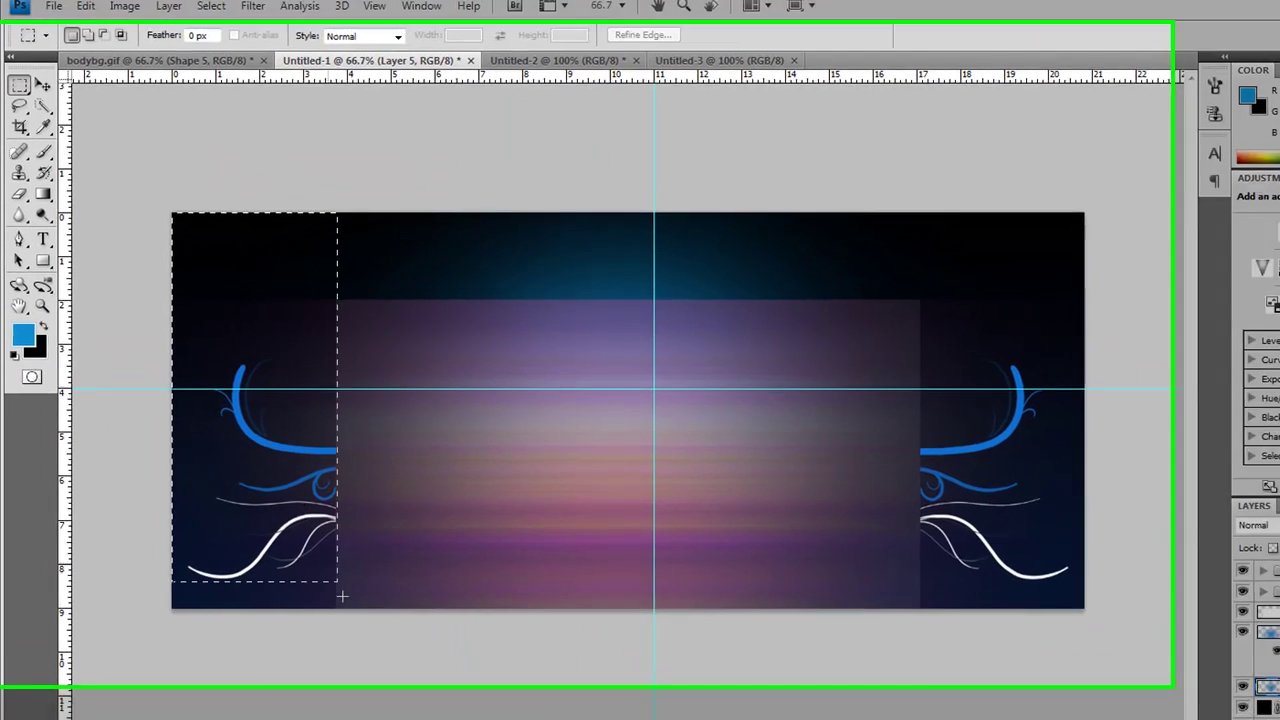
pyautogui.moveTo(342, 597); pyautogui.dragTo(367, 688)
pyautogui.click(367, 688)
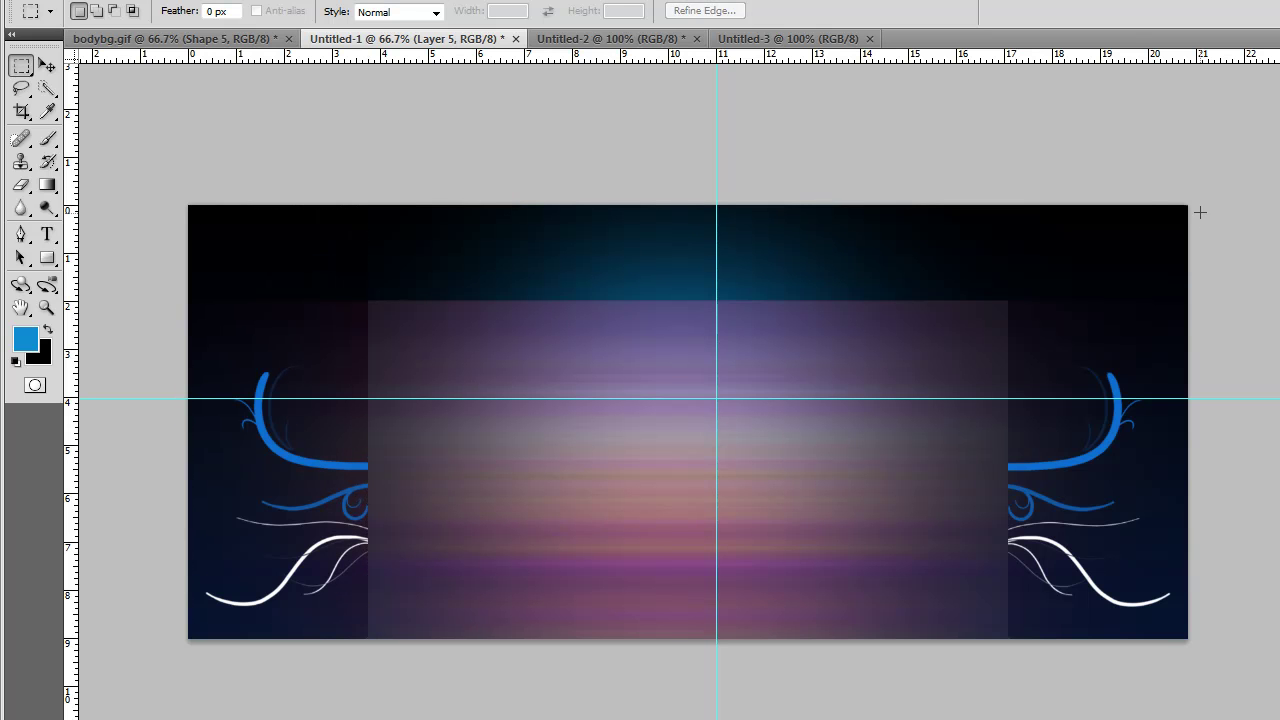
pyautogui.moveTo(1073, 459); pyautogui.dragTo(1016, 636)
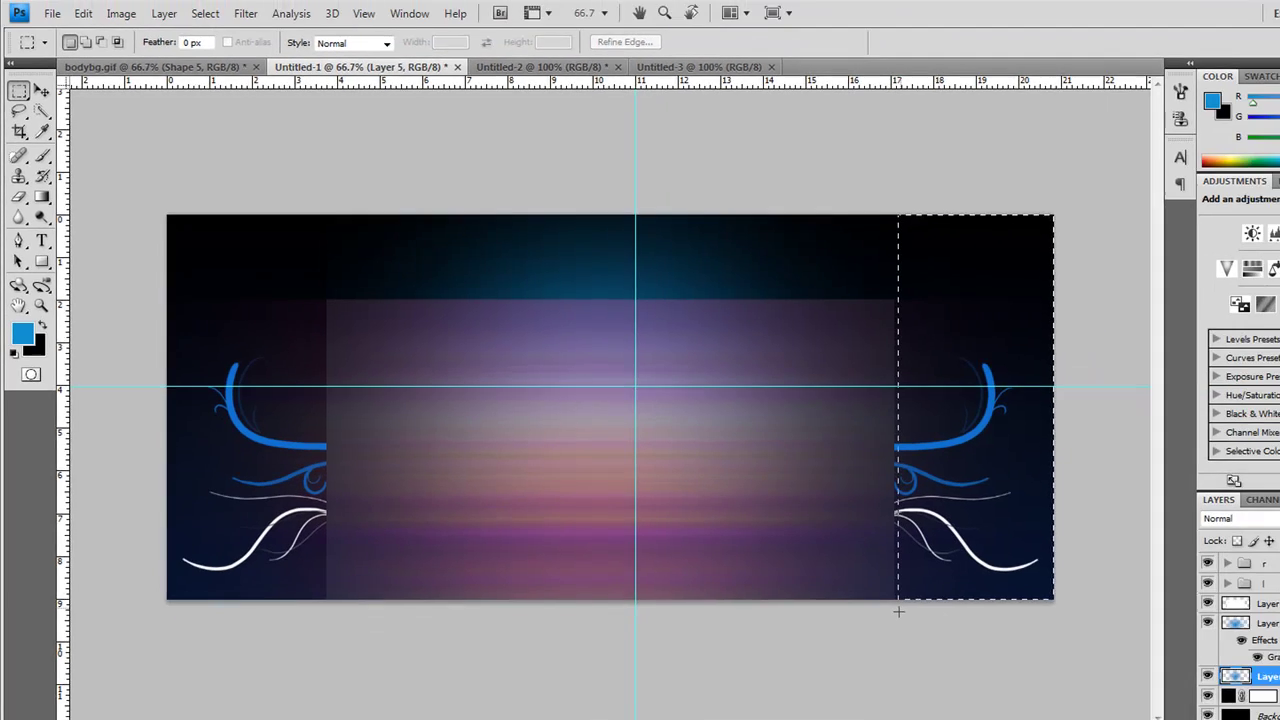
# - Lower Layer 5's opacity to 54% and hide the content area on Layer 1
pyautogui.click(1257, 496)
pyautogui.click(1090, 574)
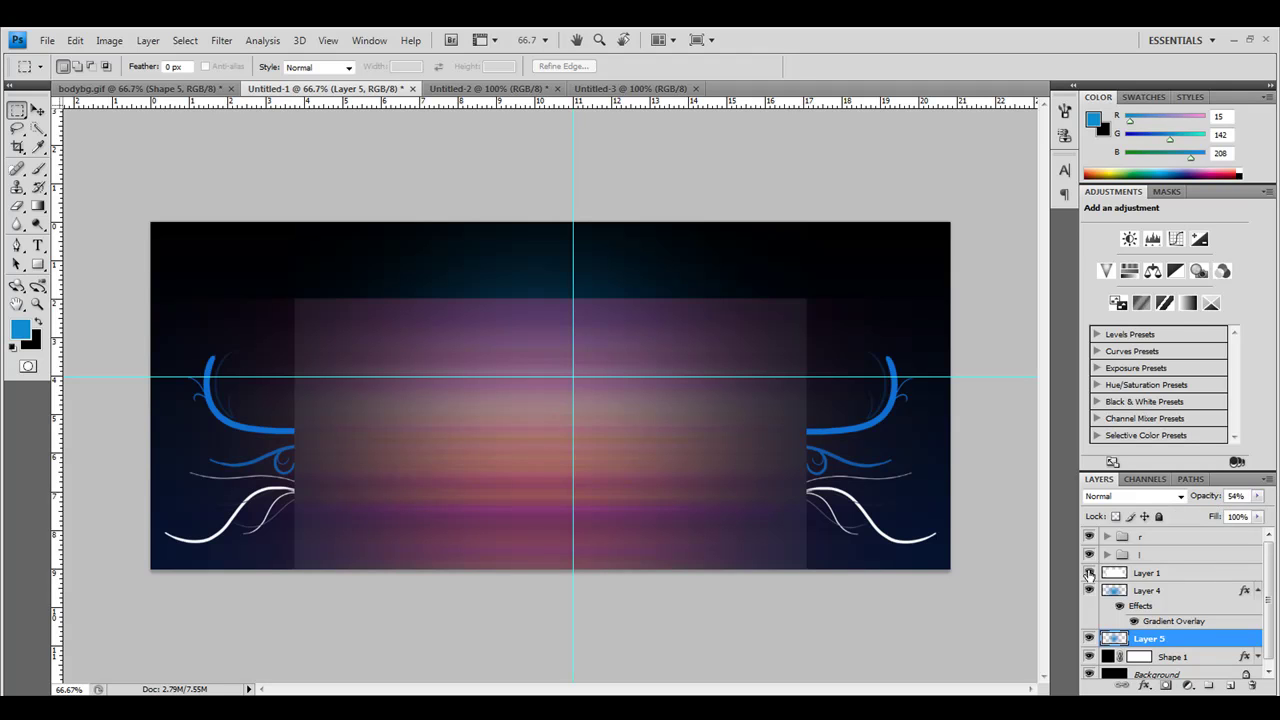
pyautogui.click(1090, 574)
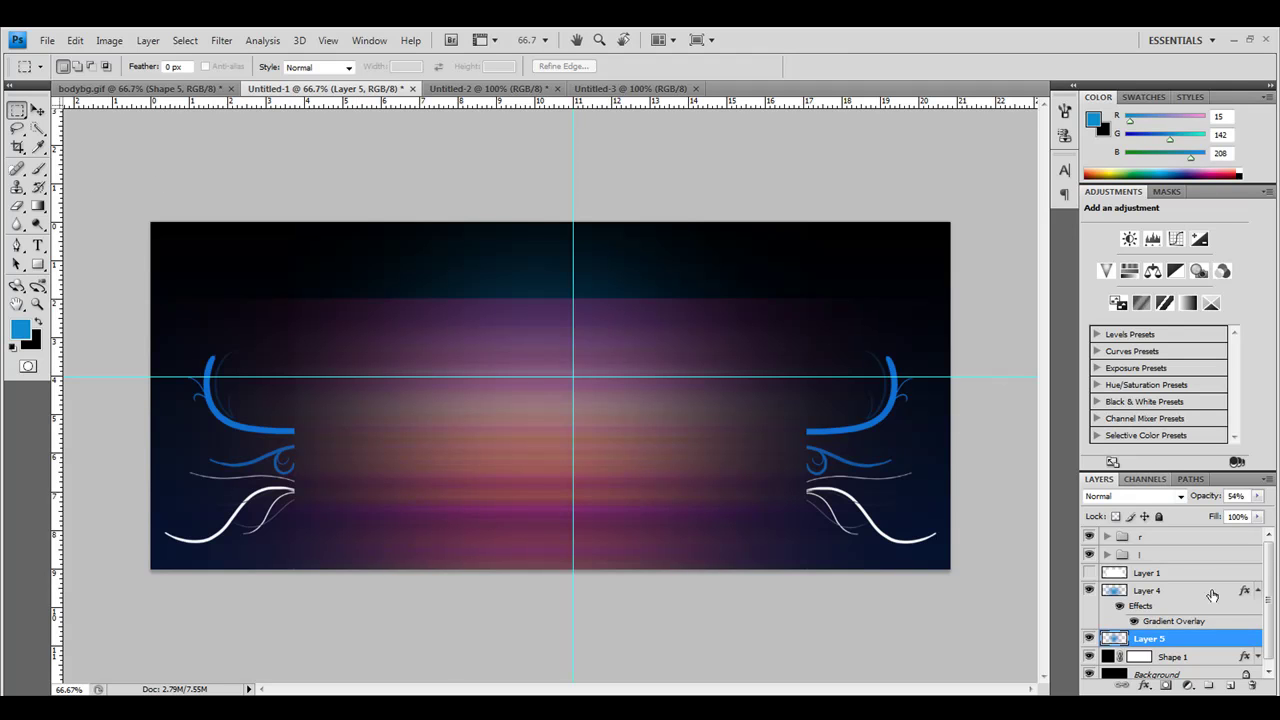
# - Add a new layer above Layer 1 and set the Brush tool to a hard round 43 px tip with 100% hardness
pyautogui.click(1175, 590)
pyautogui.click(1160, 572)
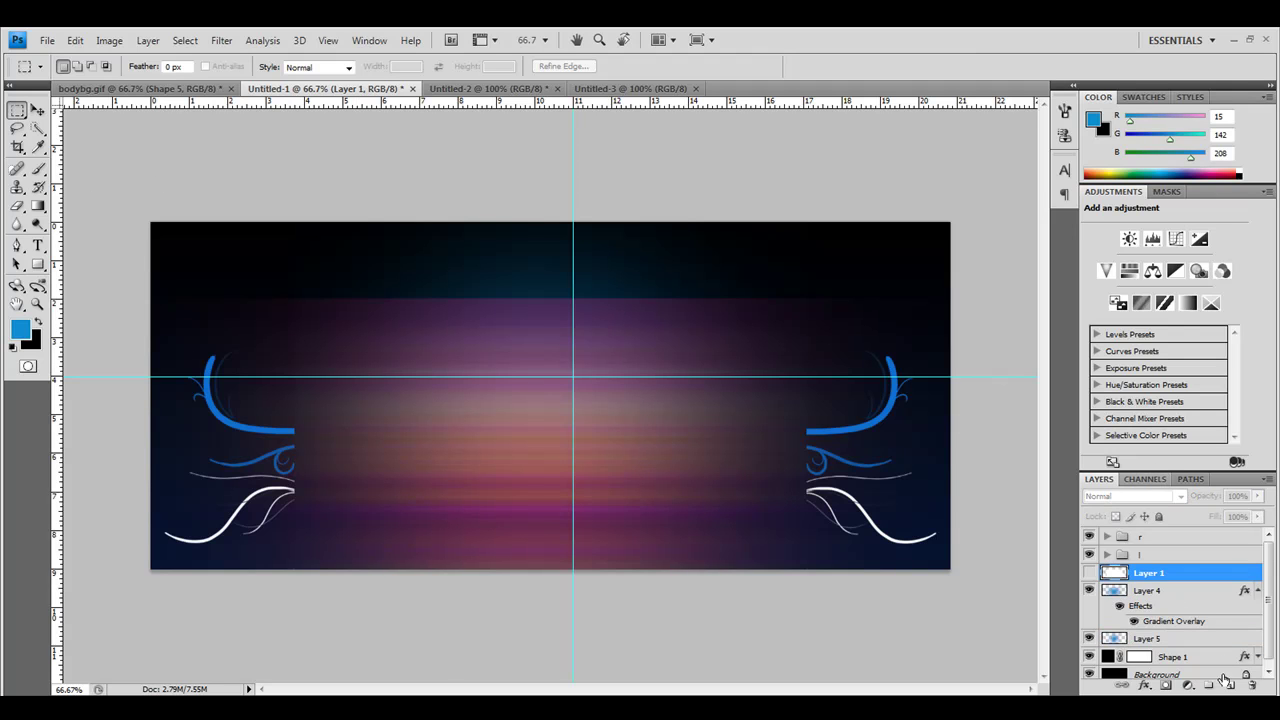
pyautogui.click(1228, 687)
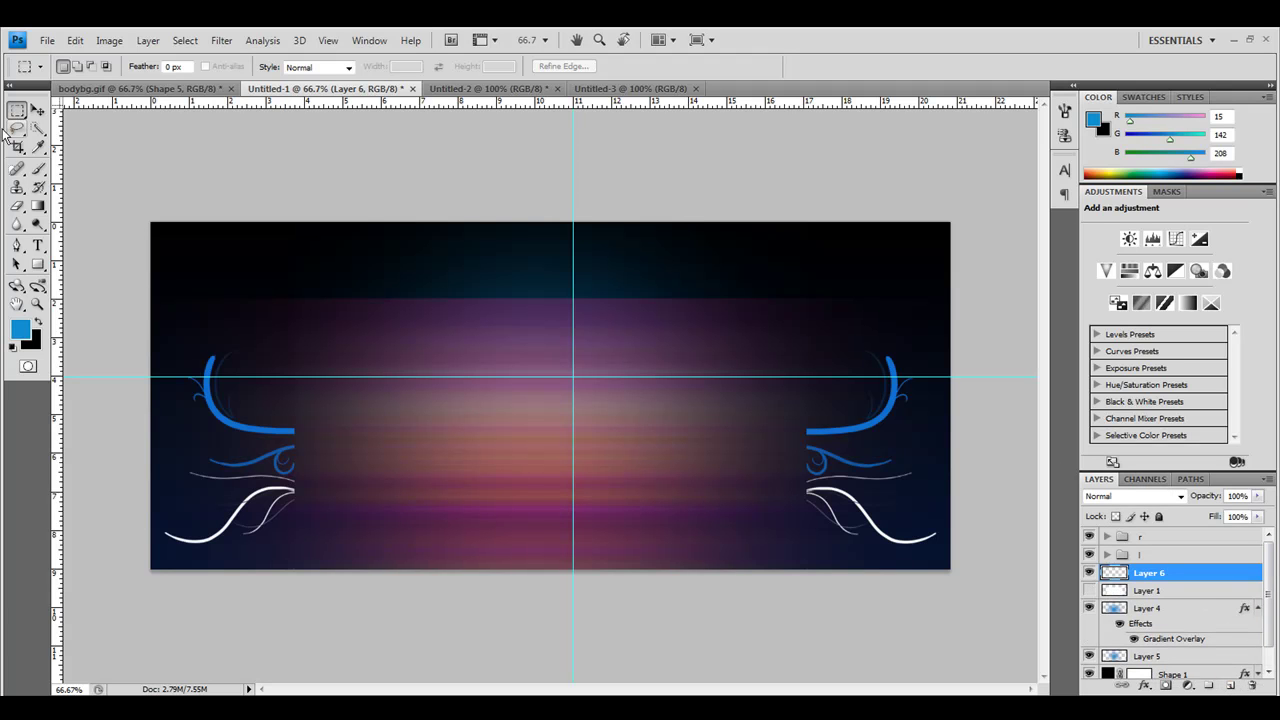
pyautogui.click(37, 170)
pyautogui.click(109, 67)
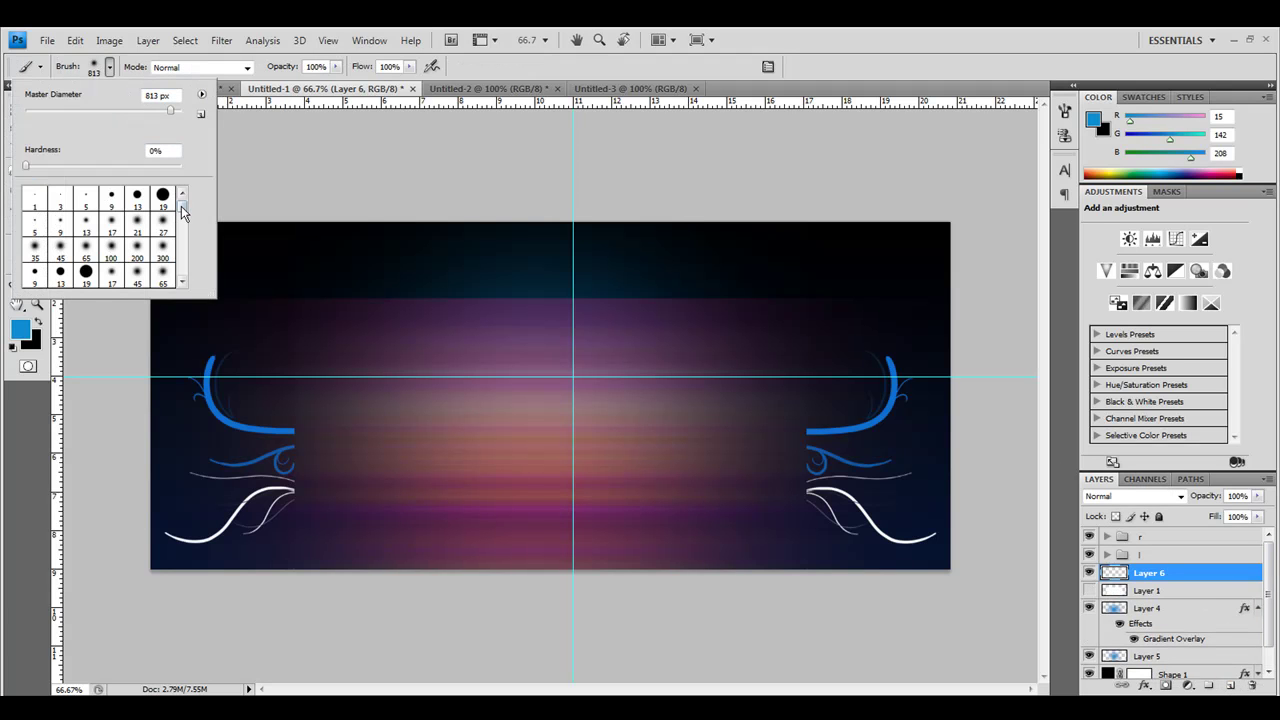
pyautogui.click(162, 196)
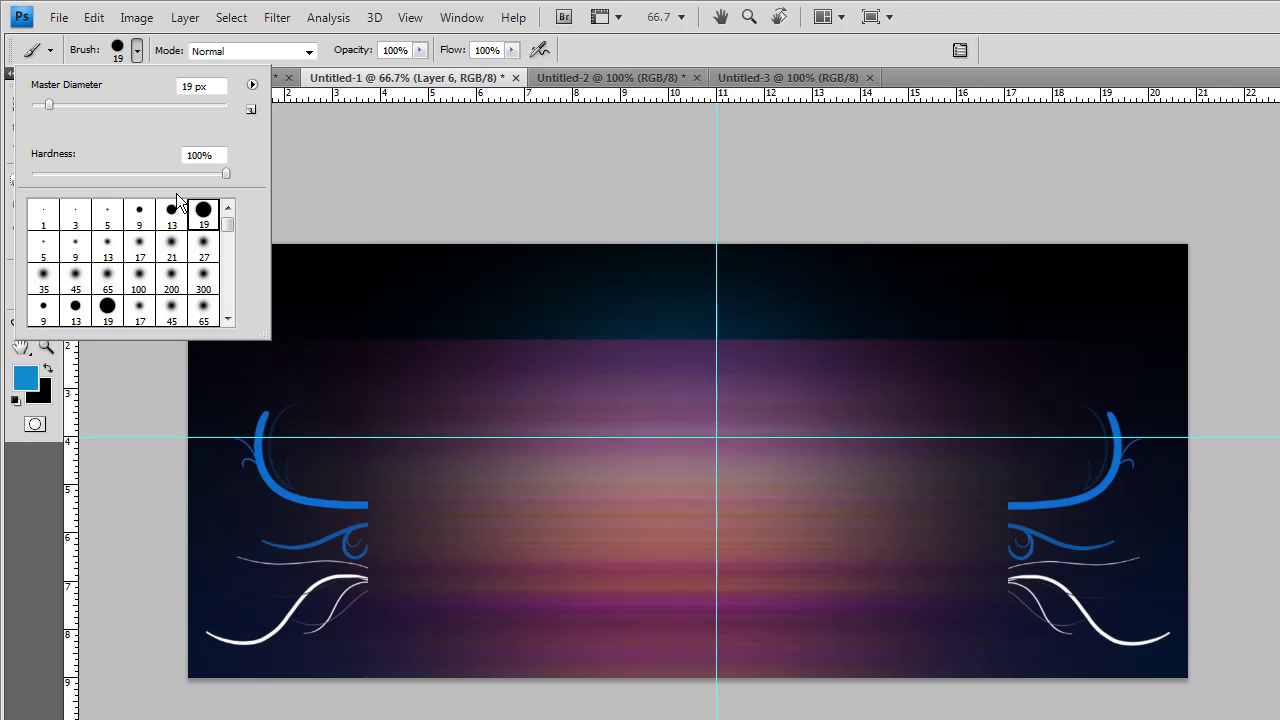
pyautogui.moveTo(78, 106); pyautogui.dragTo(74, 106)
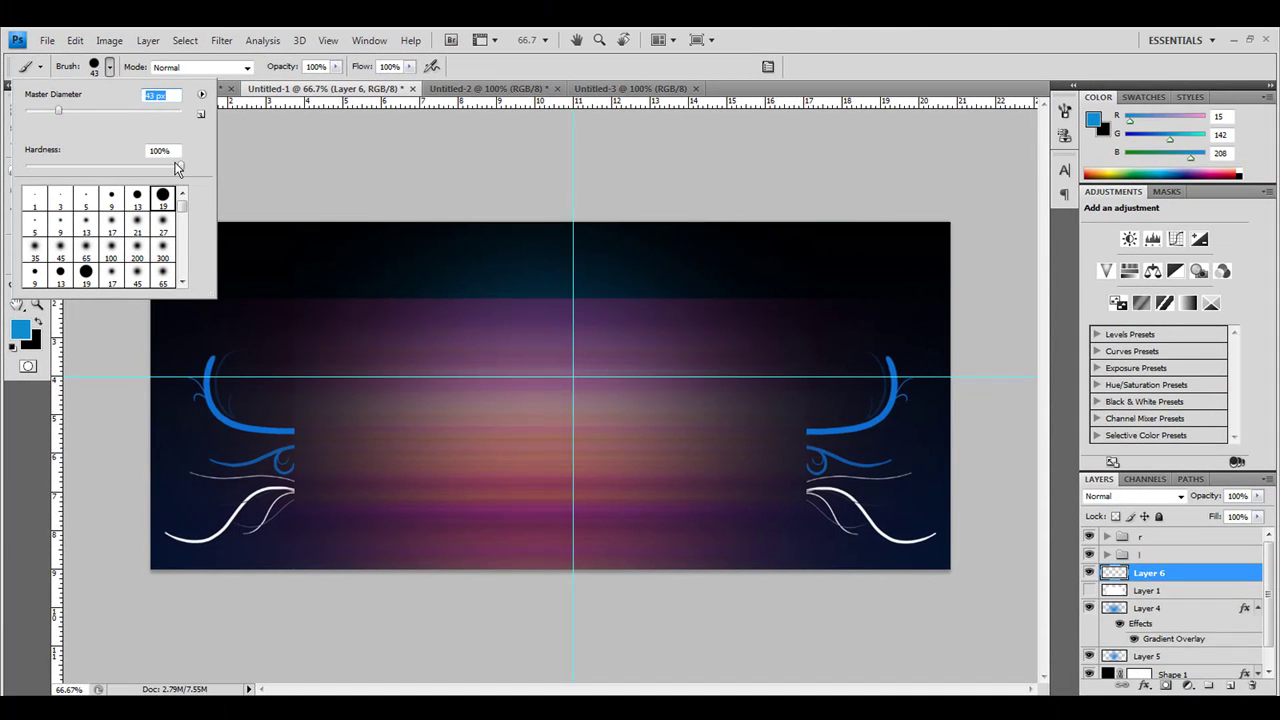
pyautogui.press('Return')
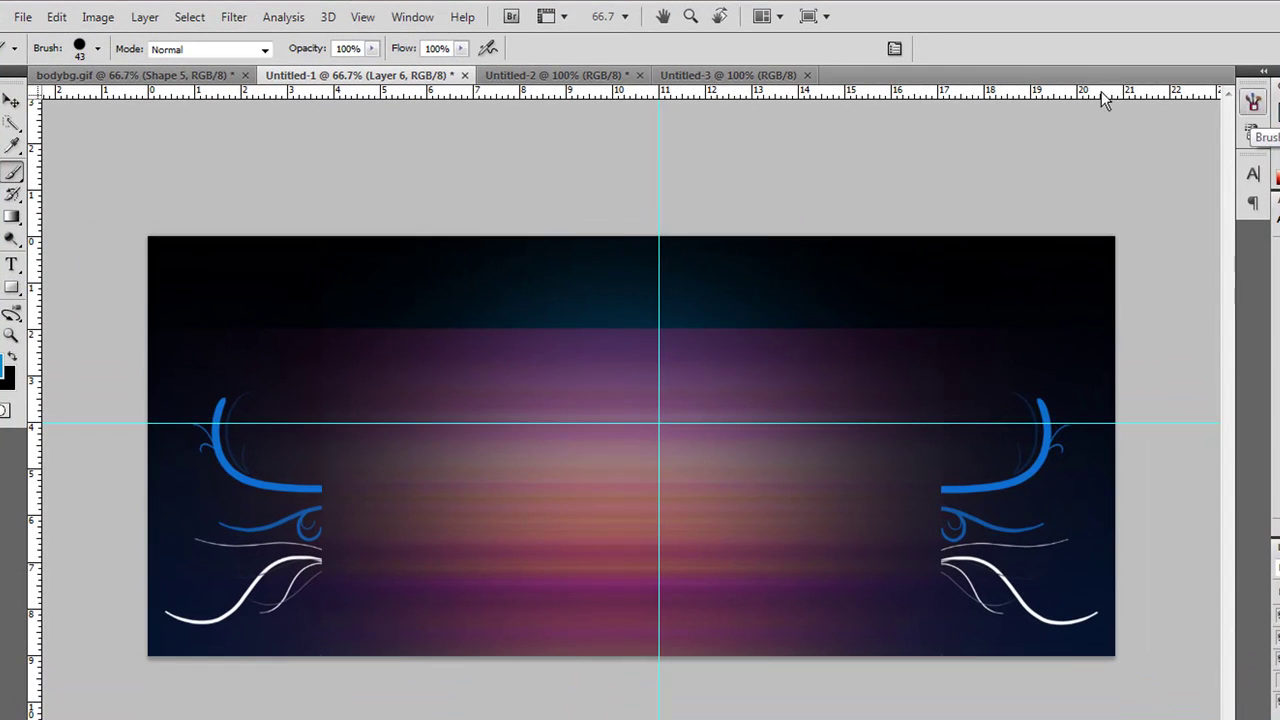
# - Turn on Scattering for the brush and increase its Scatter amount
pyautogui.click(416, 17)
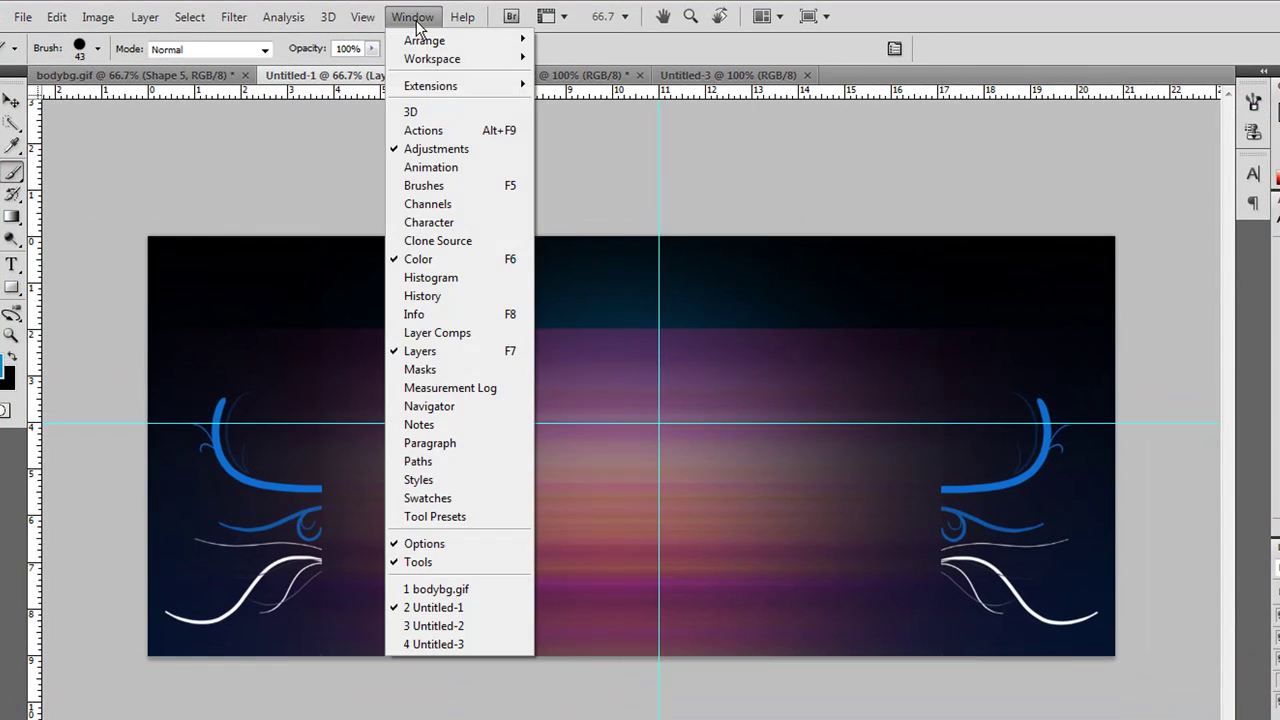
pyautogui.click(432, 186)
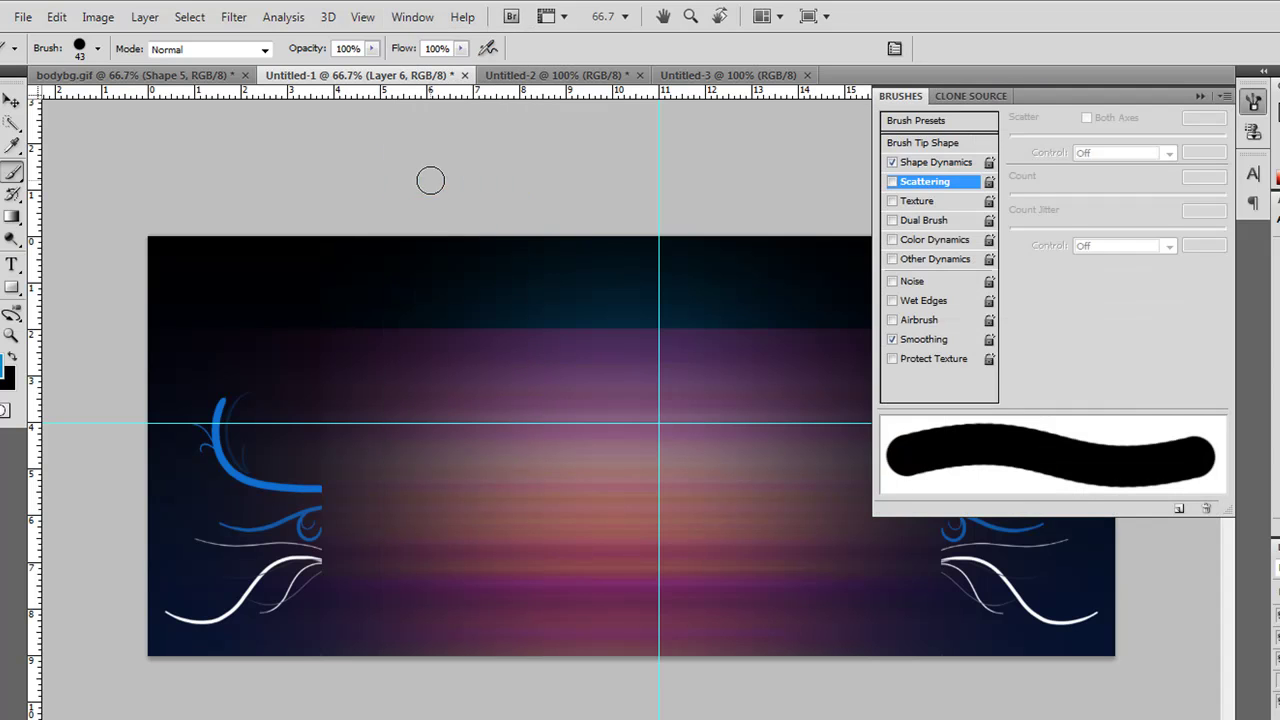
pyautogui.click(930, 166)
pyautogui.click(892, 181)
pyautogui.moveTo(1108, 131)
pyautogui.mouseDown()
pyautogui.moveTo(1176, 128)
pyautogui.moveTo(1159, 133)
pyautogui.mouseUp()
pyautogui.click(1201, 96)
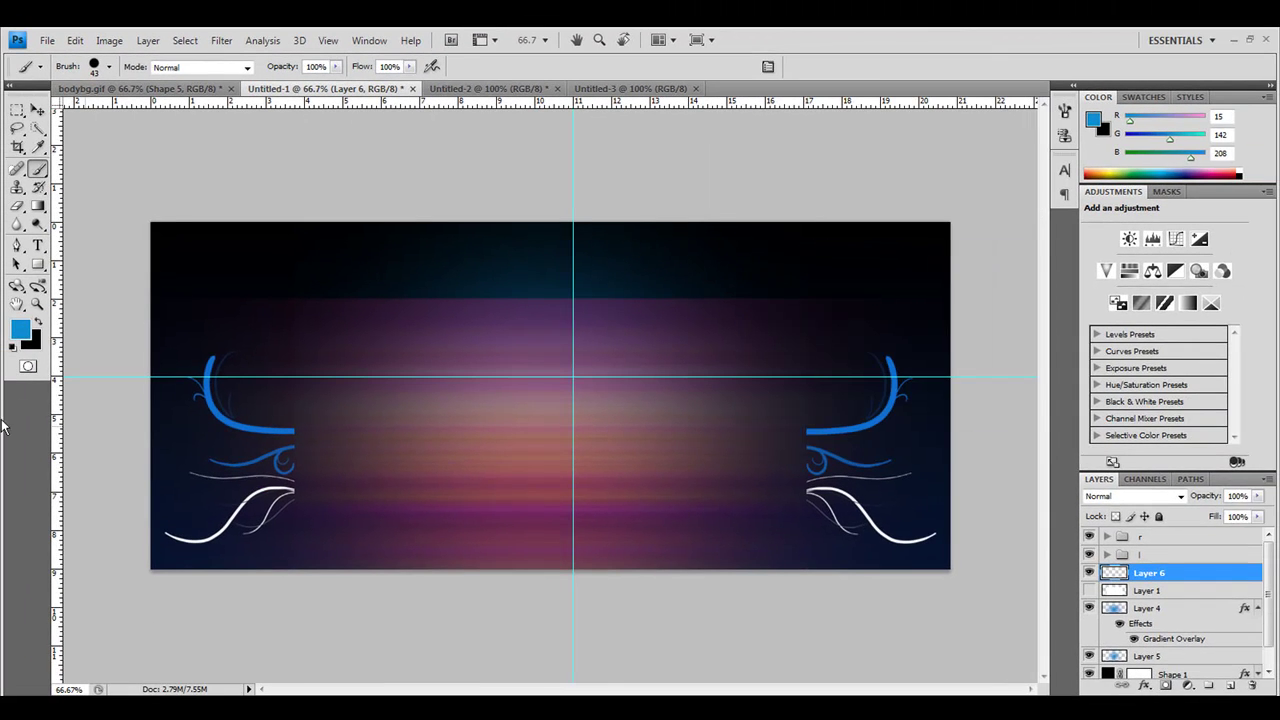
# - Set the foreground colour to a lighter blue, RGB 43, 171, 237
pyautogui.click(22, 331)
pyautogui.moveTo(1043, 353)
pyautogui.mouseDown()
pyautogui.moveTo(1002, 323)
pyautogui.moveTo(1056, 324)
pyautogui.mouseUp()
pyautogui.press('Return')
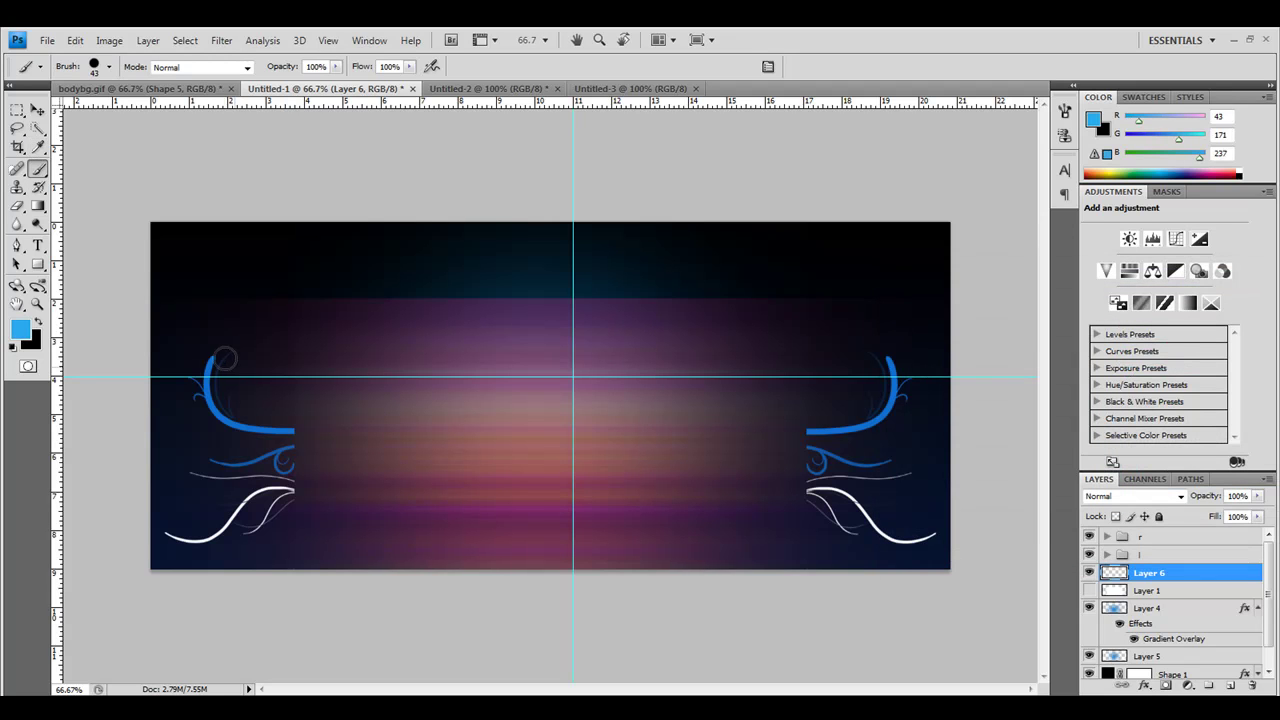
# - Scatter blue dots on Layer 6 above the left and right swirls and around the canvas's upper centre
pyautogui.click(223, 357)
pyautogui.click(201, 302)
pyautogui.click(215, 323)
pyautogui.click(247, 346)
pyautogui.click(241, 301)
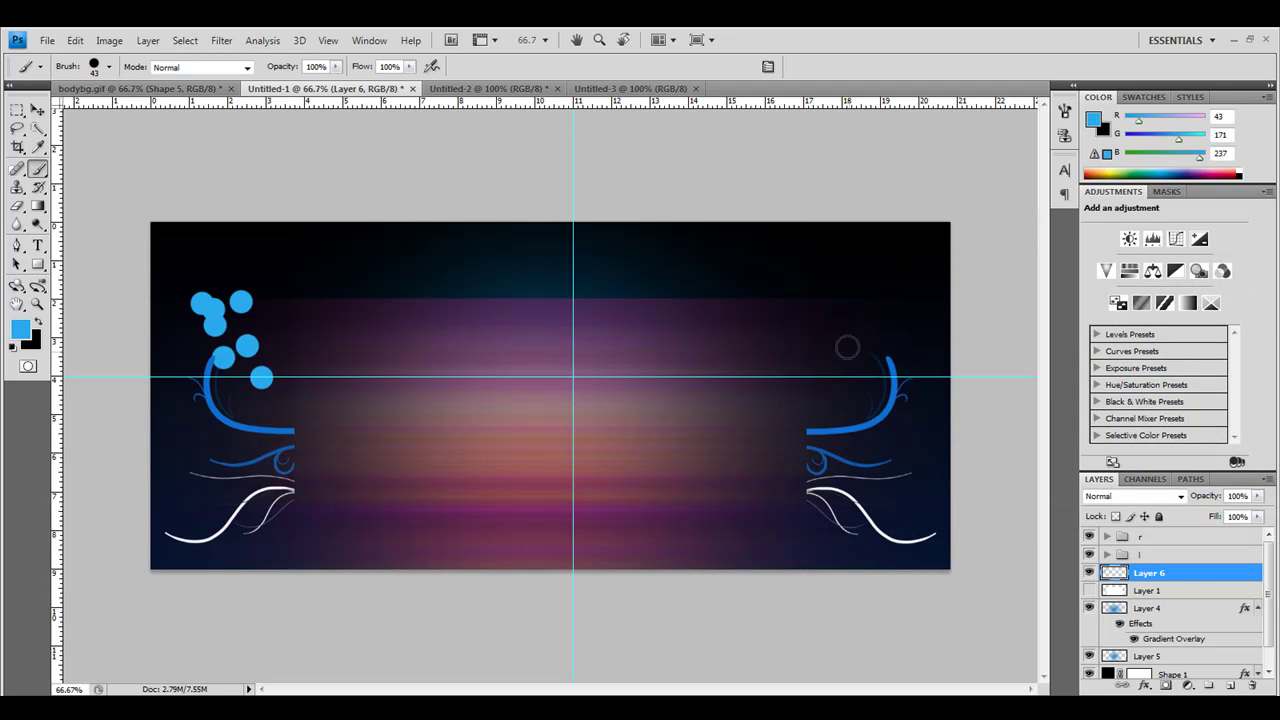
pyautogui.click(827, 371)
pyautogui.click(866, 338)
pyautogui.click(901, 264)
pyautogui.click(838, 331)
pyautogui.click(791, 371)
pyautogui.click(582, 269)
pyautogui.click(562, 280)
pyautogui.click(540, 328)
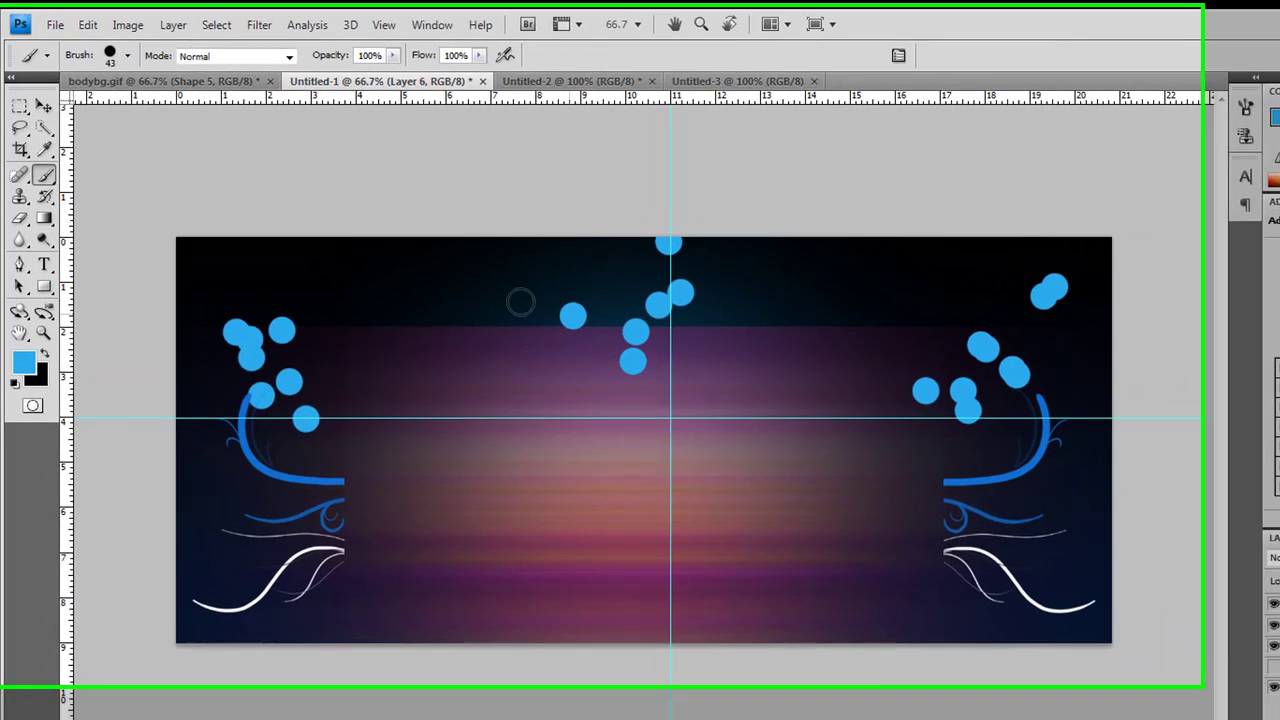
pyautogui.click(482, 276)
pyautogui.click(449, 299)
pyautogui.click(440, 368)
pyautogui.hotkey('ctrl', 'z')
pyautogui.moveTo(534, 345)
pyautogui.mouseDown()
pyautogui.moveTo(423, 297)
pyautogui.moveTo(486, 371)
pyautogui.mouseUp()
pyautogui.hotkey('ctrl', 'z')
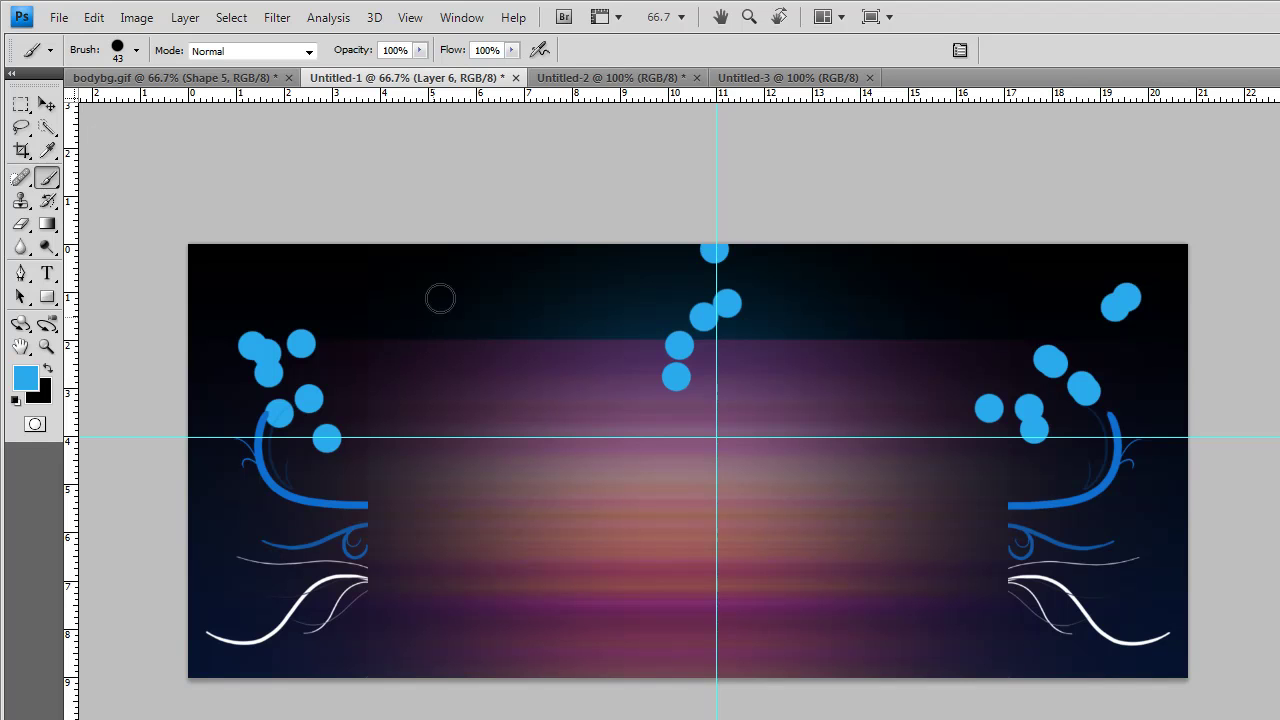
# - Scatter more dots in the canvas's upper-left, lower-right and lower-left areas, and lower Layer 6's opacity to 26%
pyautogui.moveTo(437, 294); pyautogui.dragTo(380, 285)
pyautogui.moveTo(1100, 534); pyautogui.dragTo(1120, 580)
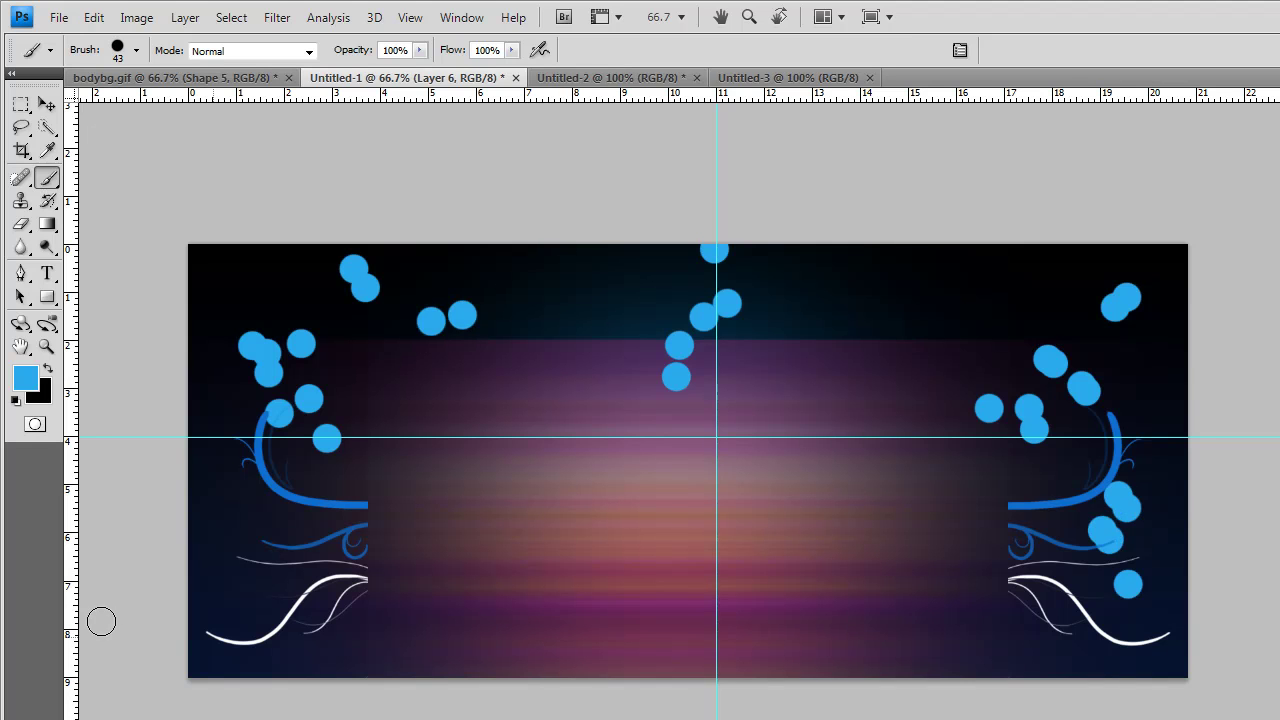
pyautogui.moveTo(199, 574); pyautogui.dragTo(226, 630)
pyautogui.click(1257, 497)
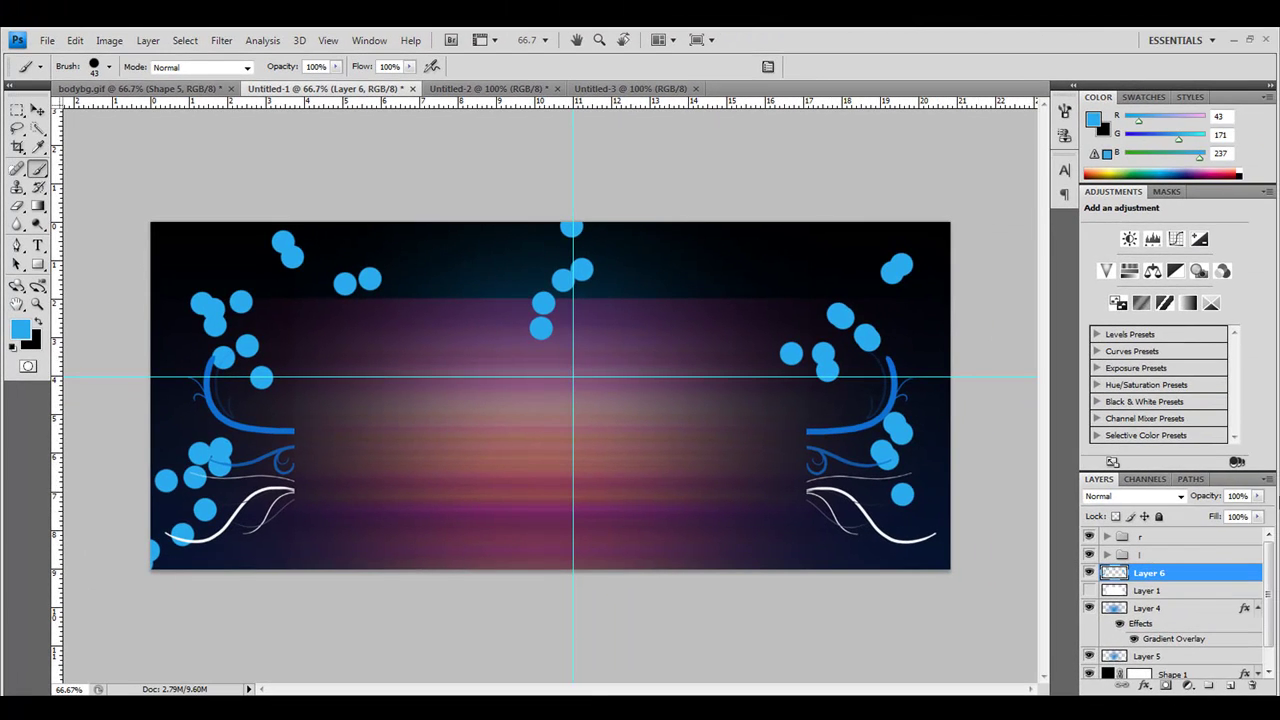
pyautogui.moveTo(1229, 516); pyautogui.dragTo(1209, 514)
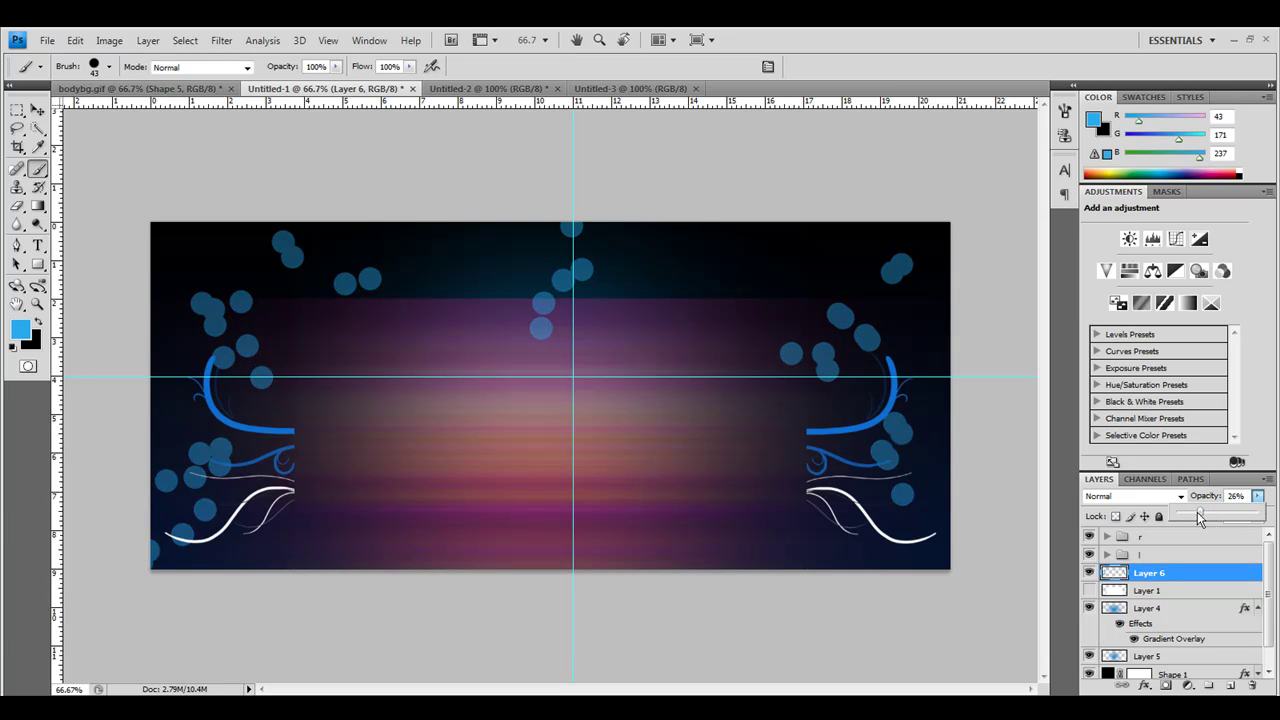